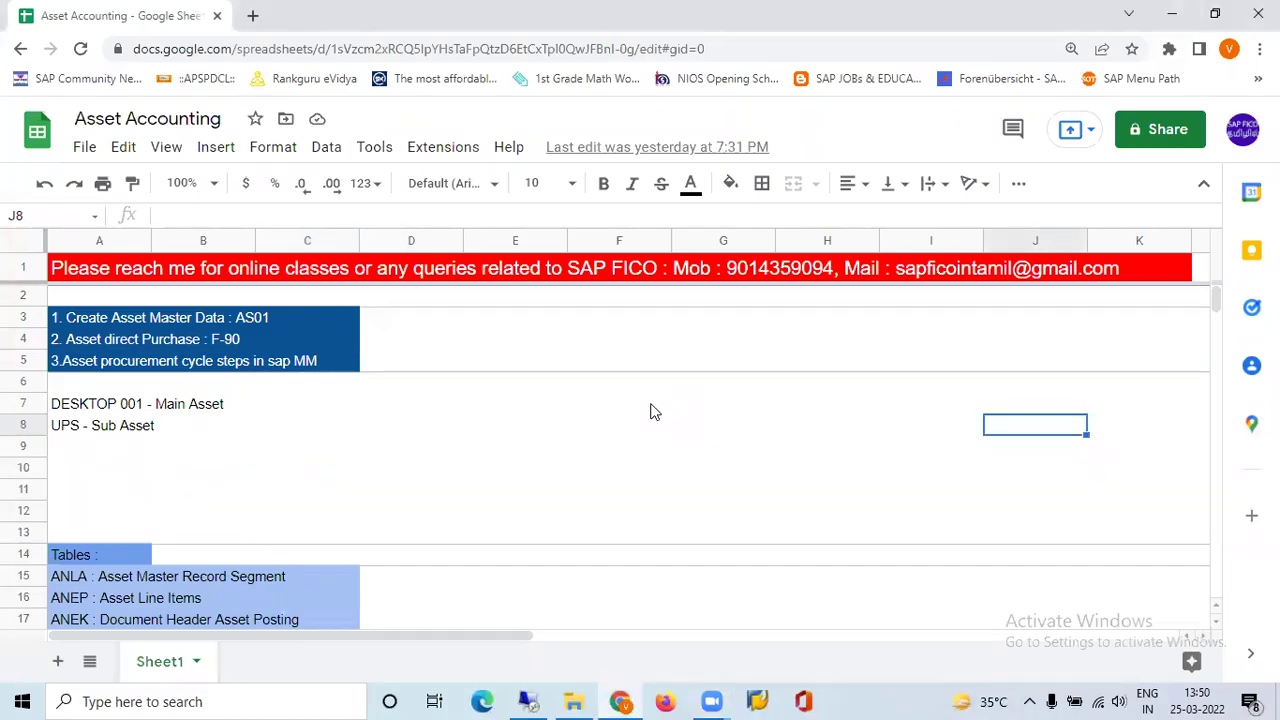
Review the asset accounting outline in the sheet, covering the three process steps and the main and sub asset examples
{"action": "left_click", "coordinate": [80, 323]}
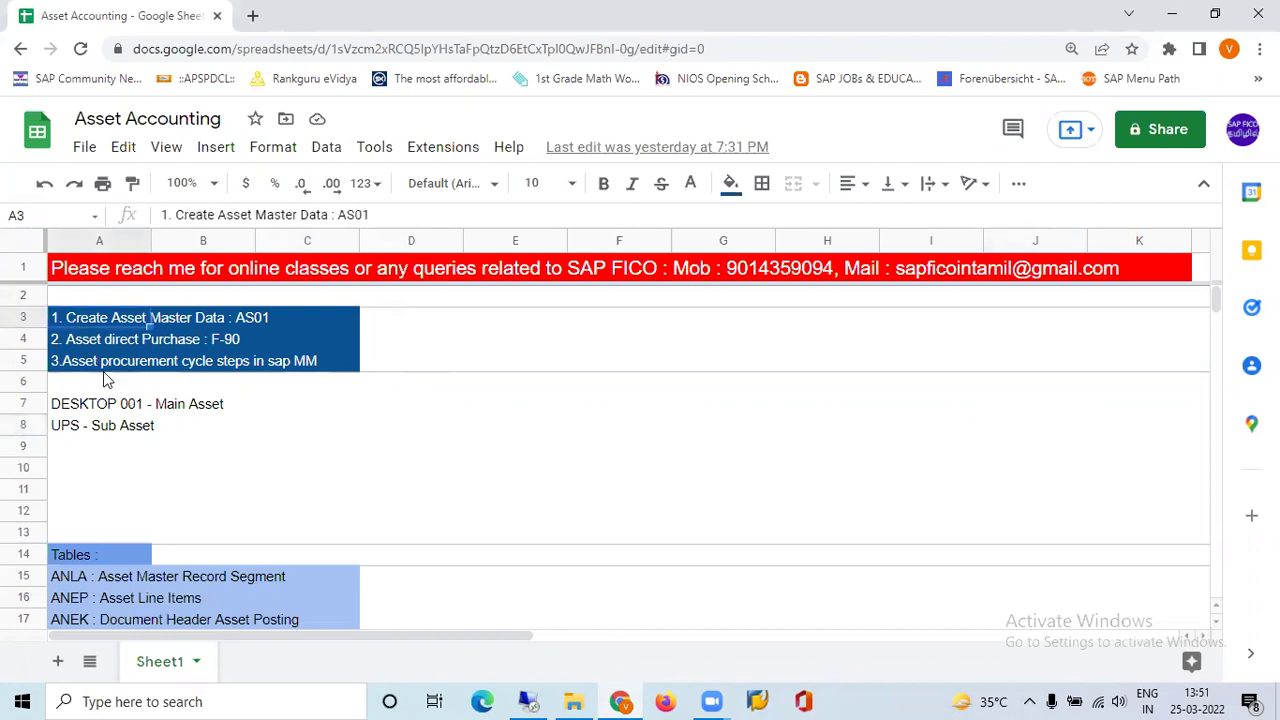
{"action": "left_click", "coordinate": [76, 348]}
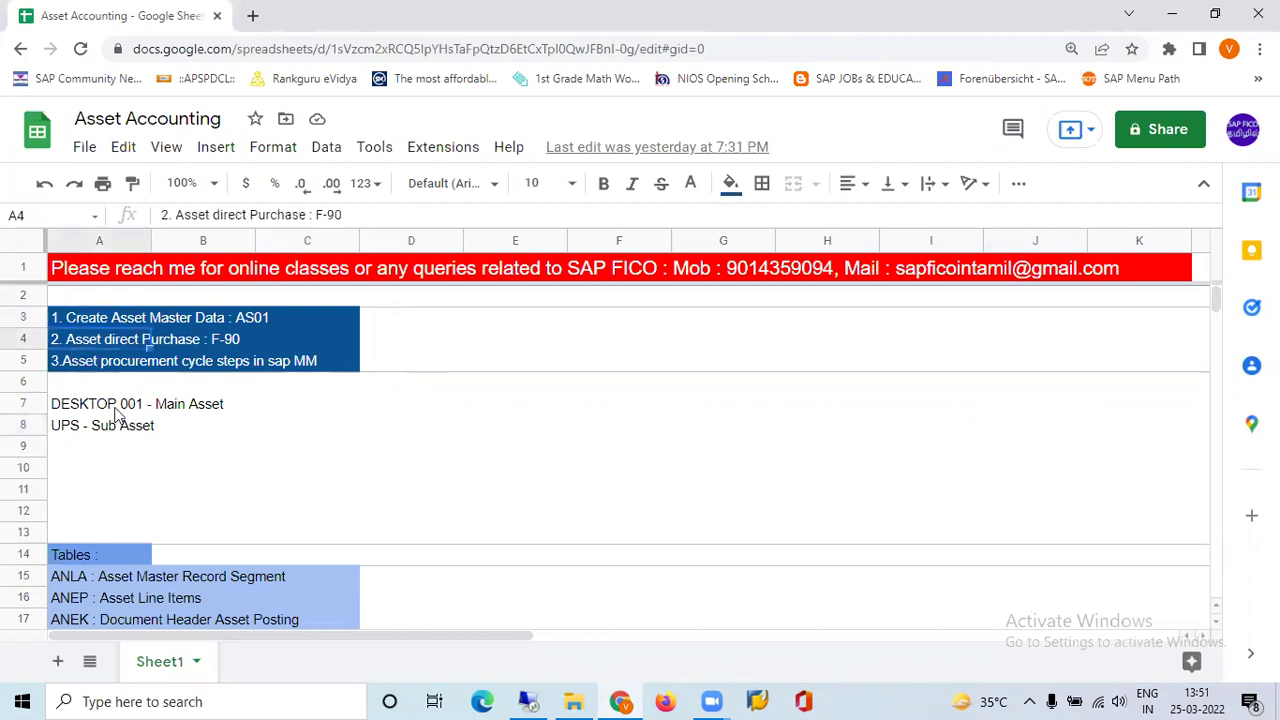
{"action": "left_click", "coordinate": [70, 365]}
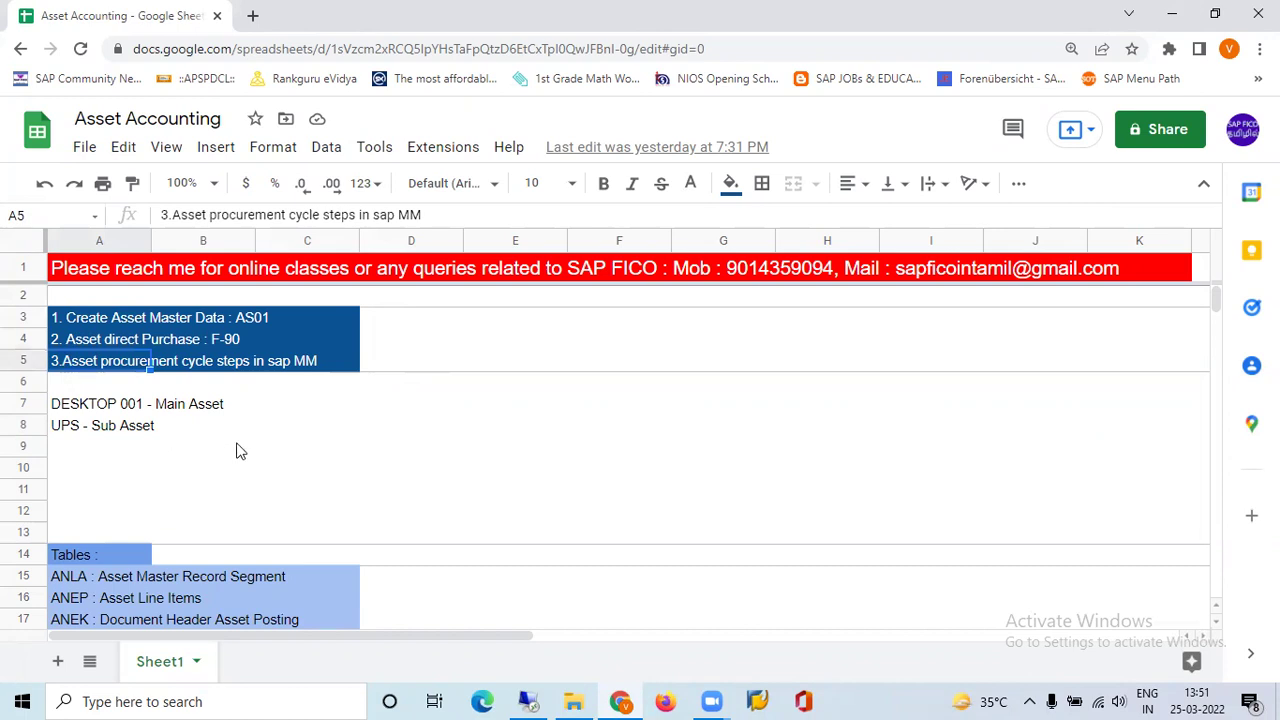
{"action": "left_click", "coordinate": [172, 432]}
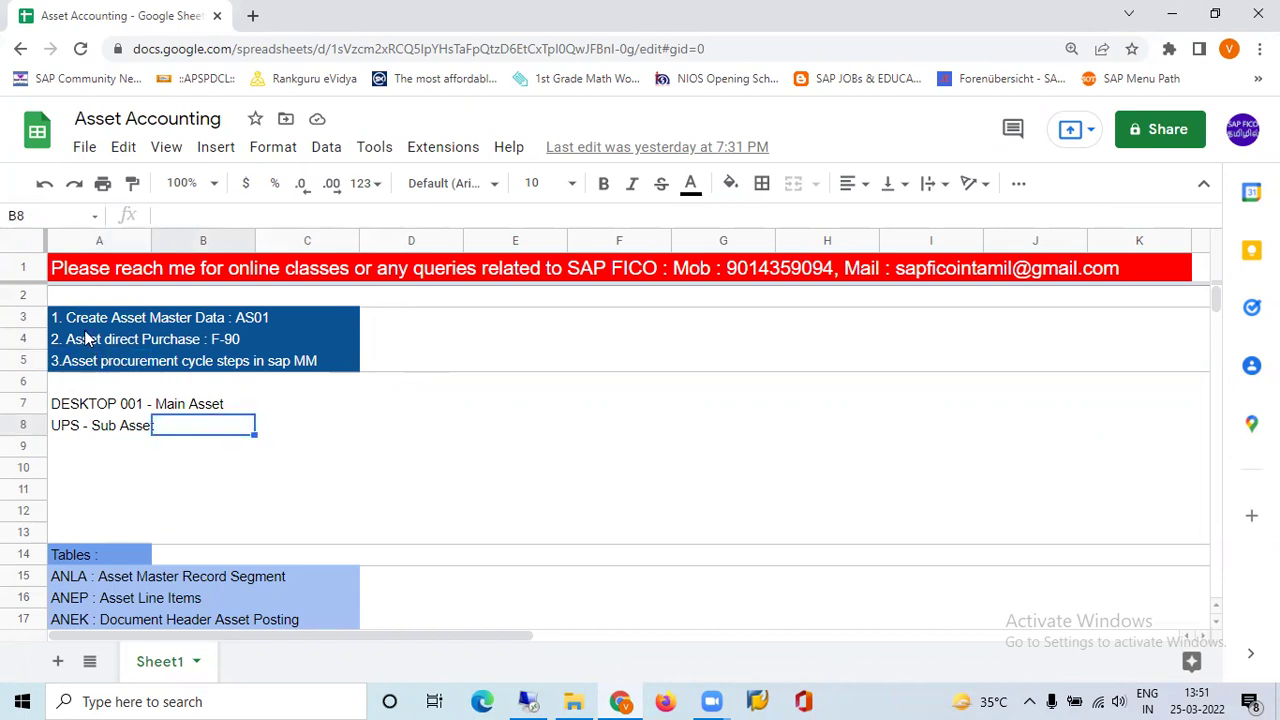
{"action": "left_click", "coordinate": [72, 320]}
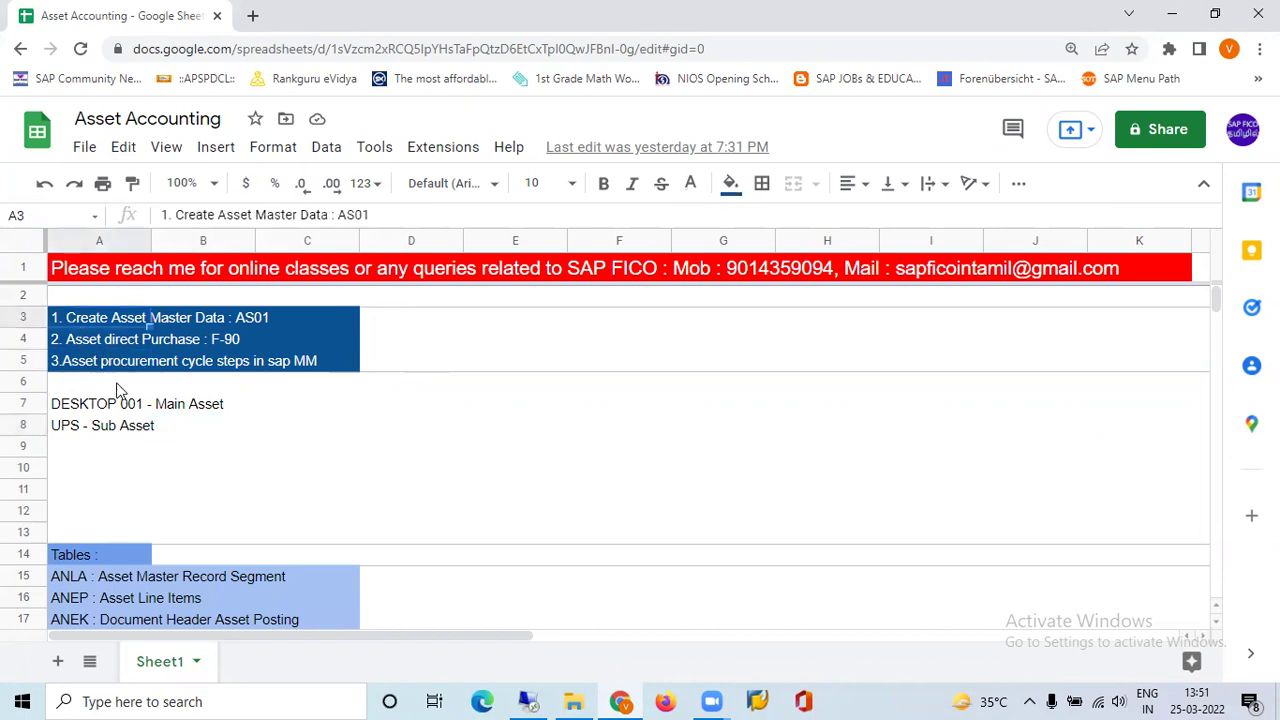
{"action": "left_click", "coordinate": [70, 345]}
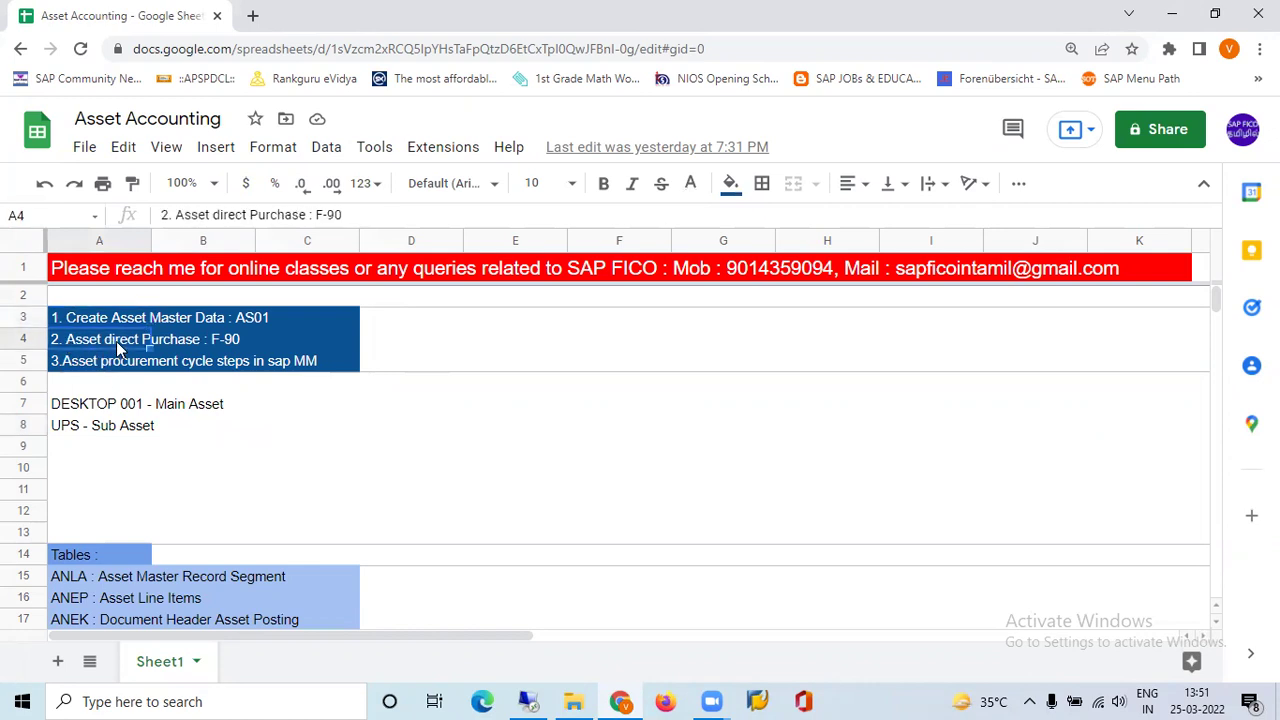
{"action": "left_click", "coordinate": [85, 366]}
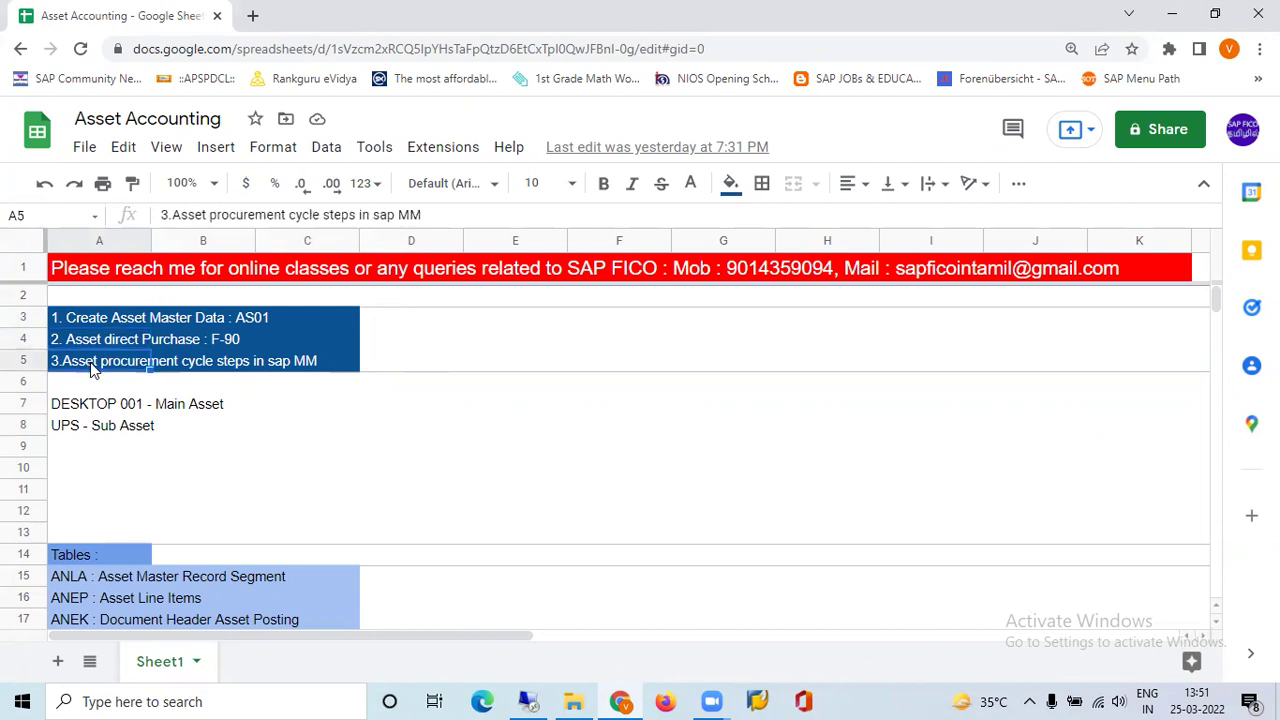
{"action": "left_click", "coordinate": [89, 441]}
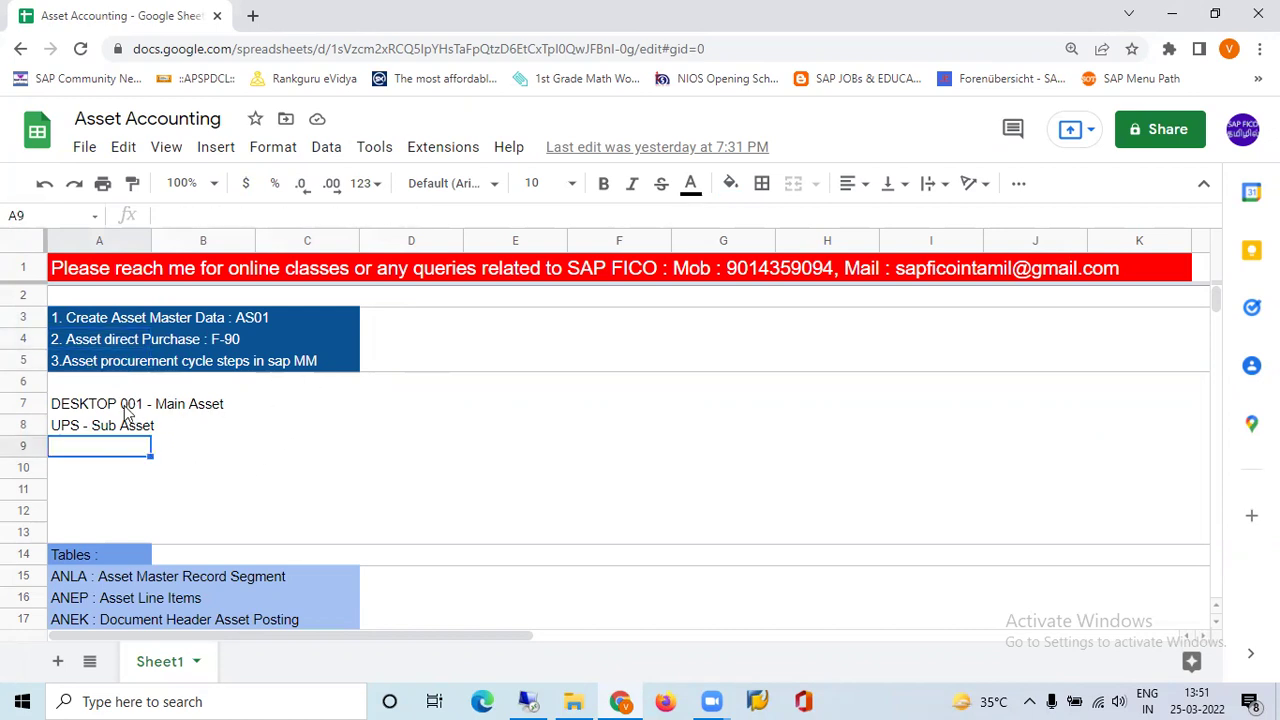
Switch to the remote SAP session, start transaction AS02 and open the master data of asset 500010 in company code VA01
{"action": "left_click", "coordinate": [528, 701]}
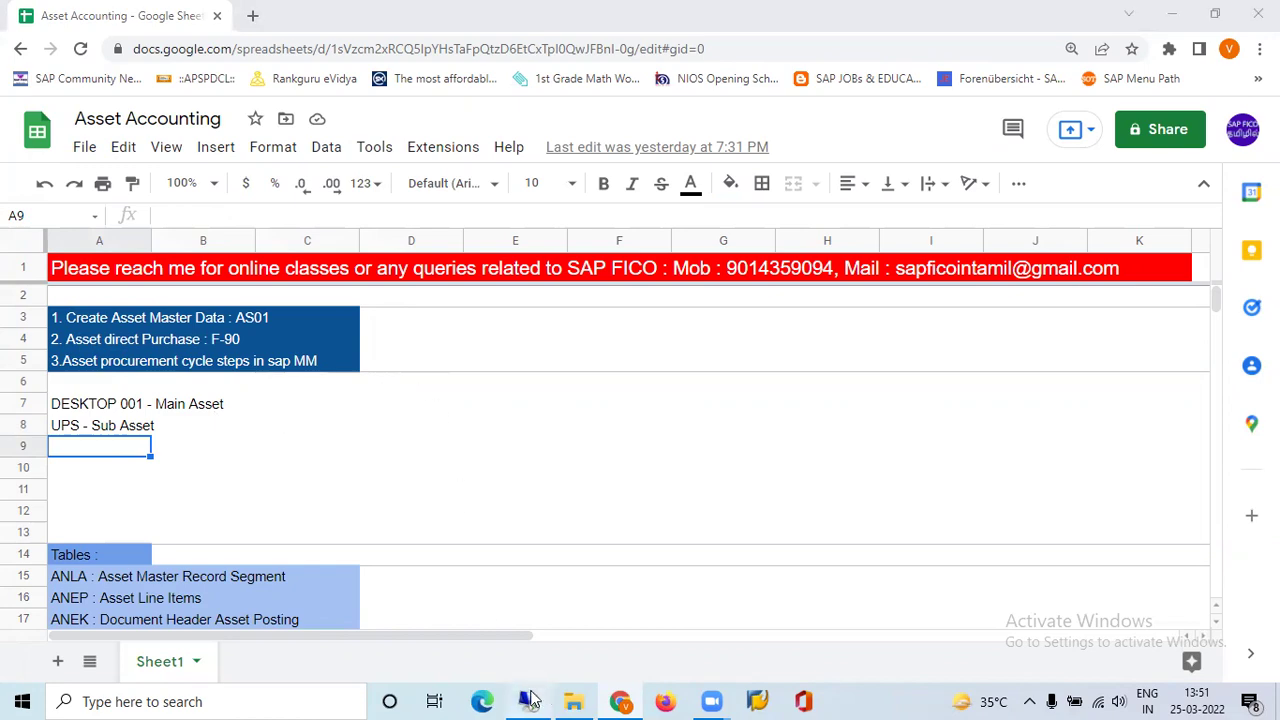
{"action": "type", "text": "/N"}
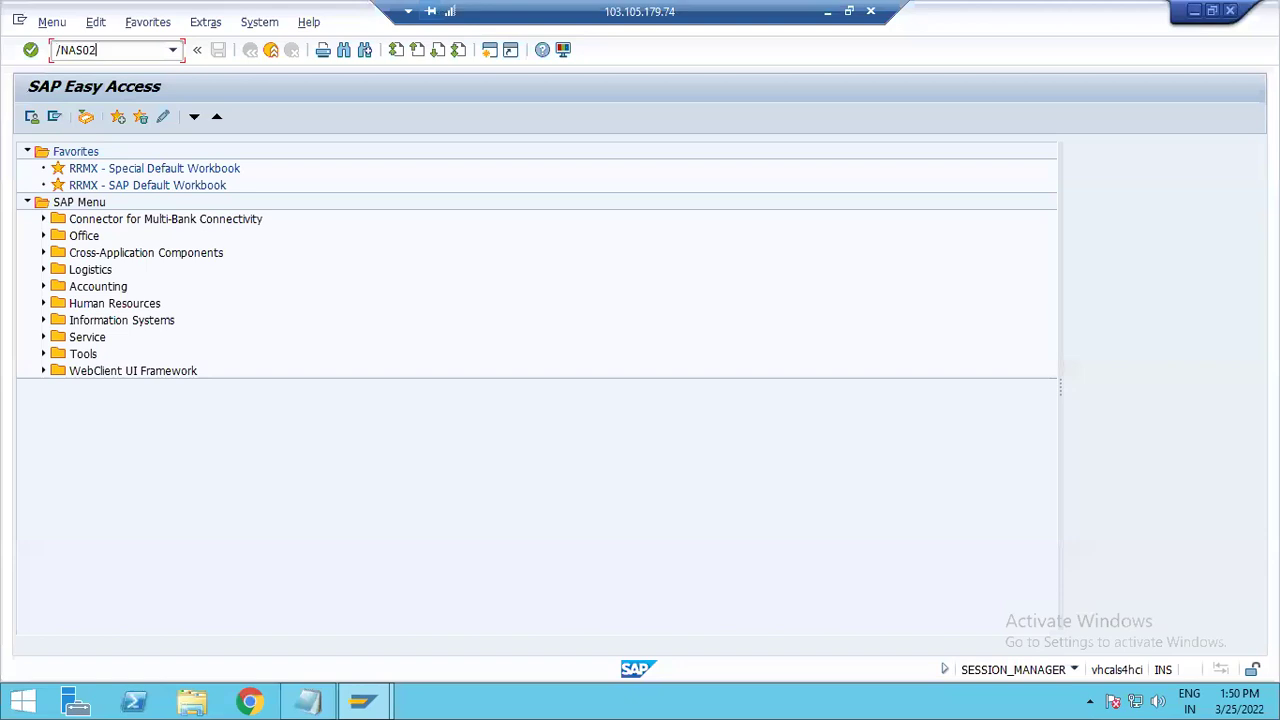
{"action": "type", "text": "AS02"}
{"action": "key", "text": "Return"}
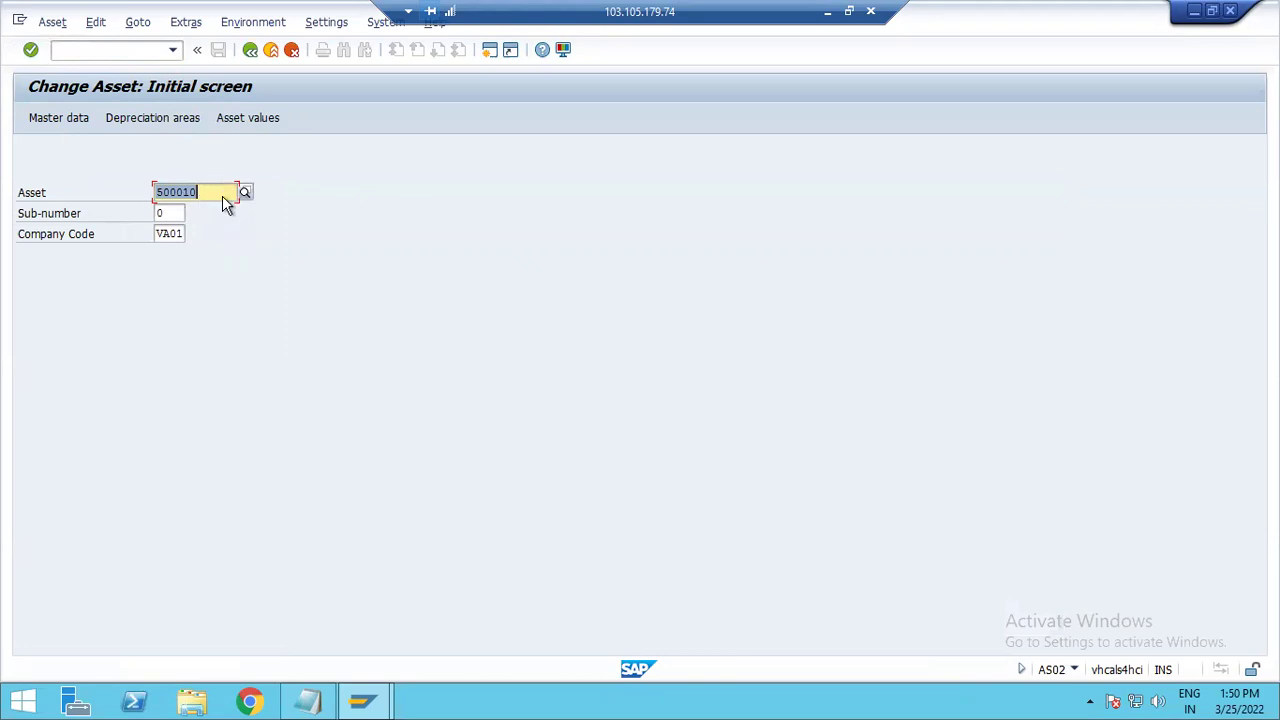
{"action": "left_click", "coordinate": [53, 123]}
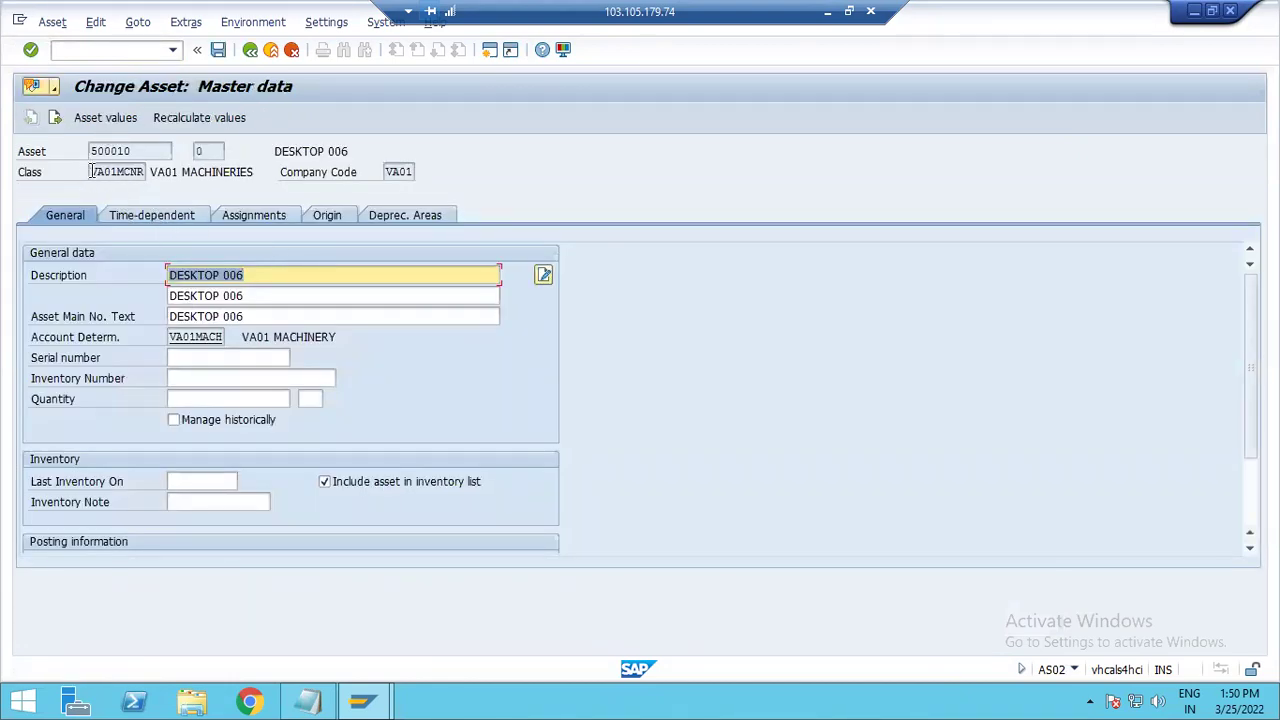
Examine the asset's class, account determination, main number and sub-number, and view its depreciation areas
{"action": "left_click", "coordinate": [90, 172]}
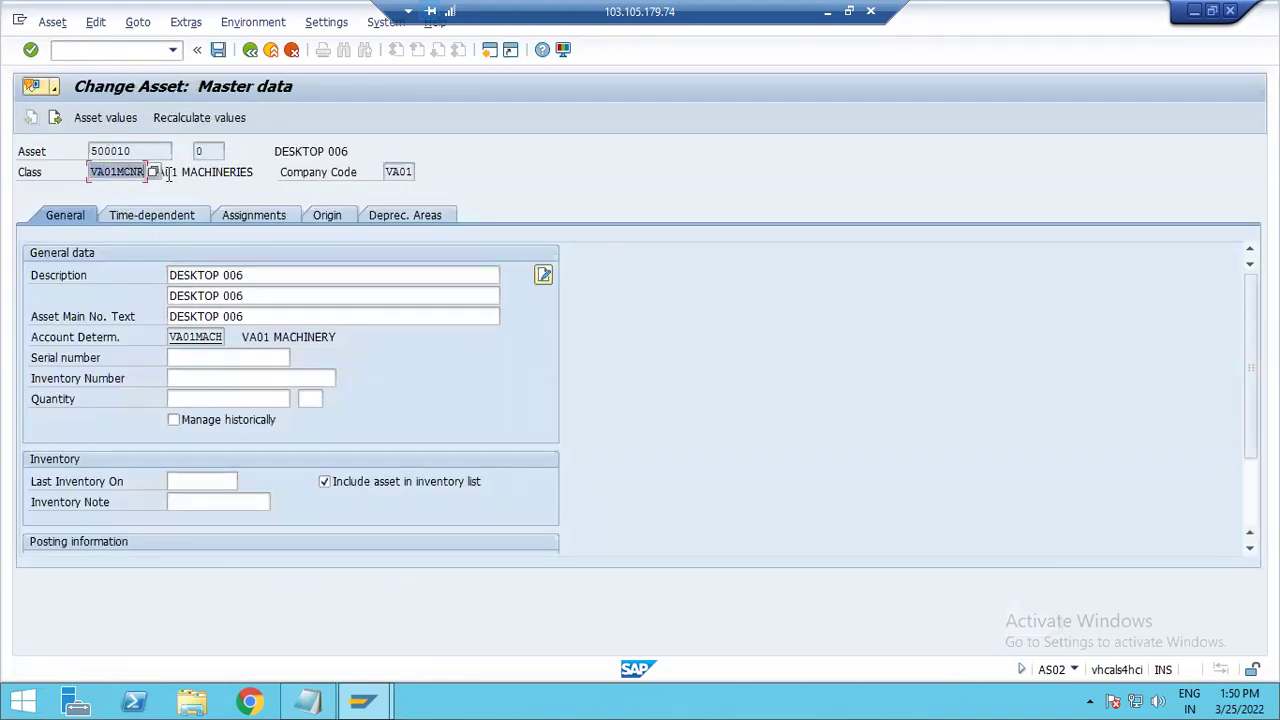
{"action": "left_click", "coordinate": [175, 338]}
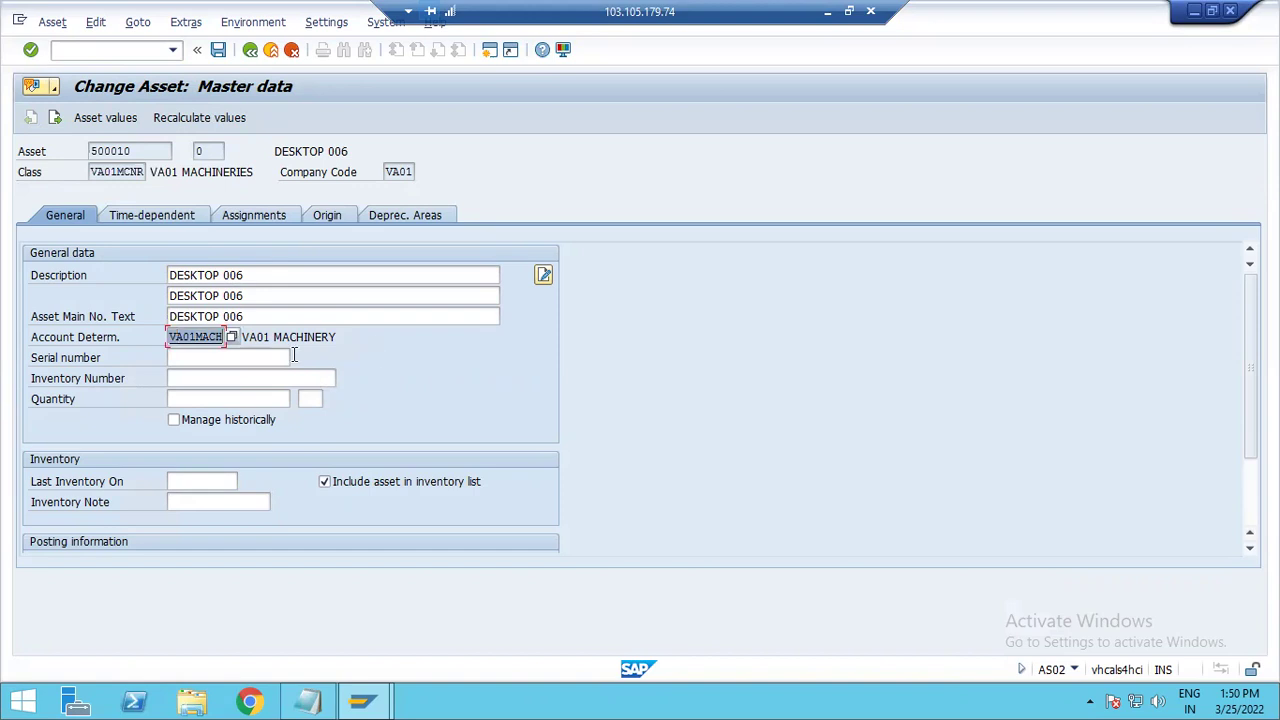
{"action": "left_click", "coordinate": [95, 172]}
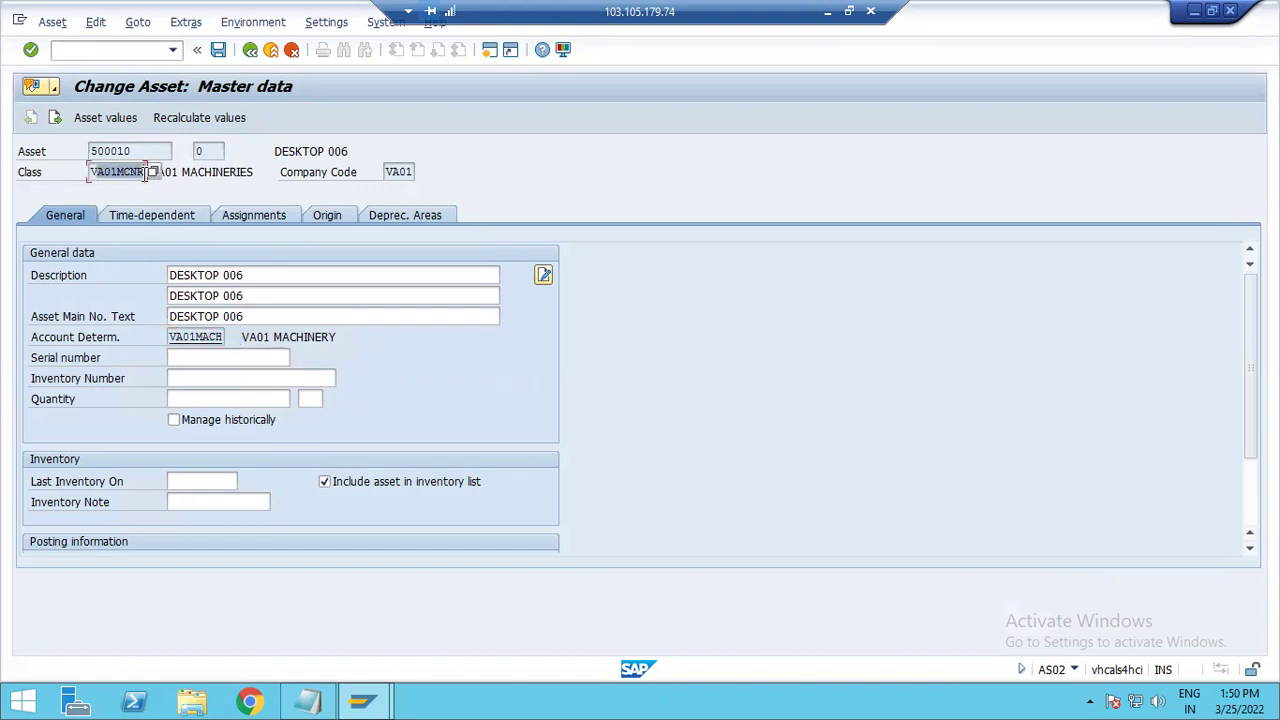
{"action": "left_click", "coordinate": [172, 338]}
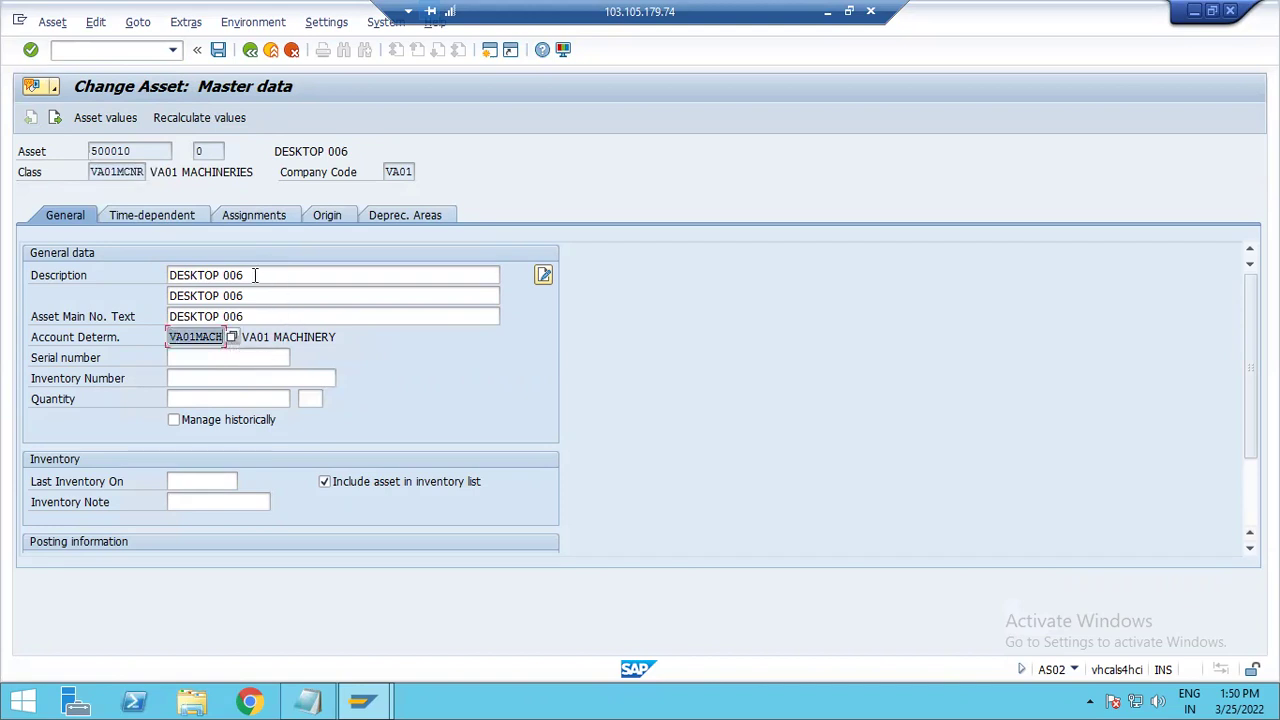
{"action": "left_click", "coordinate": [148, 152]}
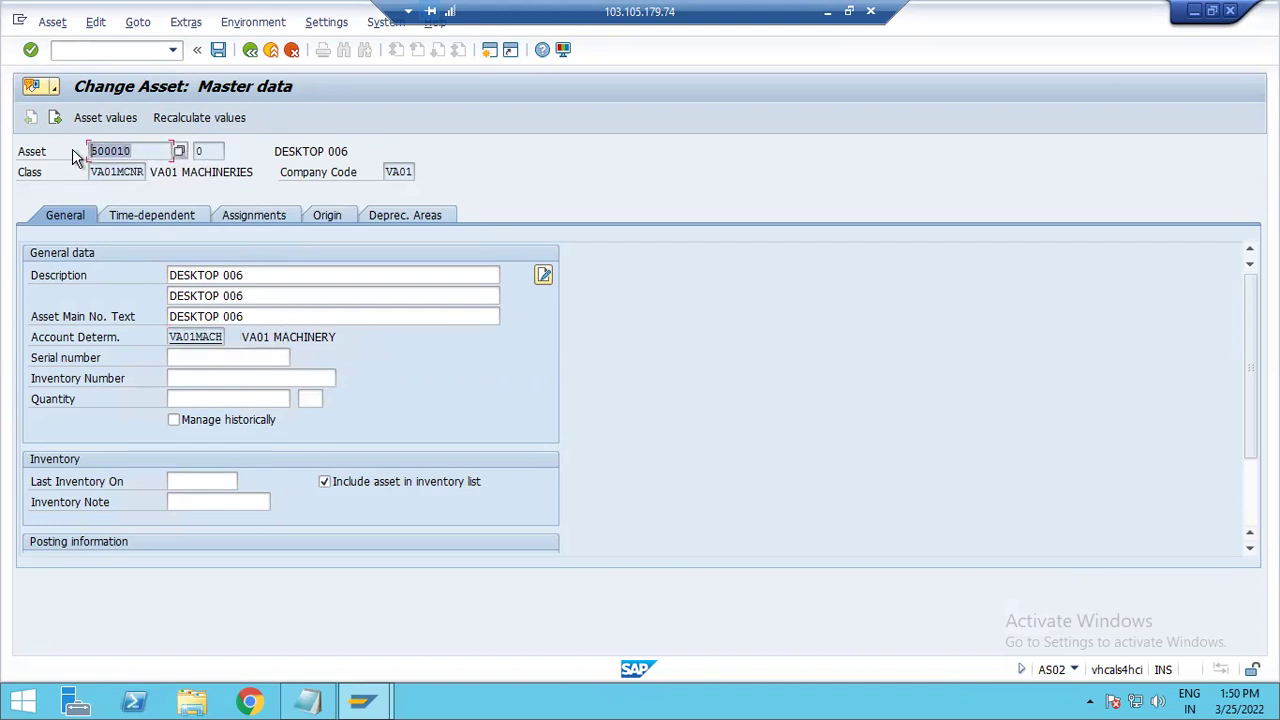
{"action": "left_click", "coordinate": [139, 152]}
{"action": "left_click_drag", "start_coordinate": [146, 152], "coordinate": [84, 150]}
{"action": "left_click", "coordinate": [210, 152]}
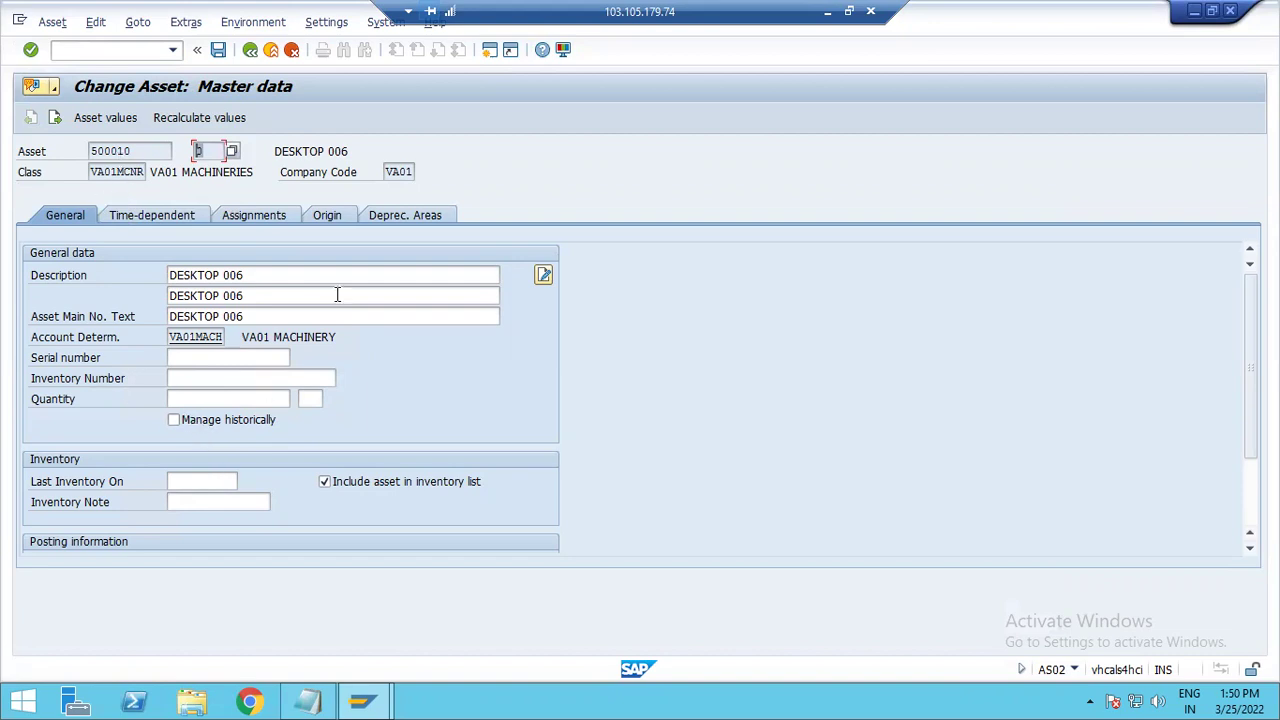
{"action": "left_click", "coordinate": [406, 216]}
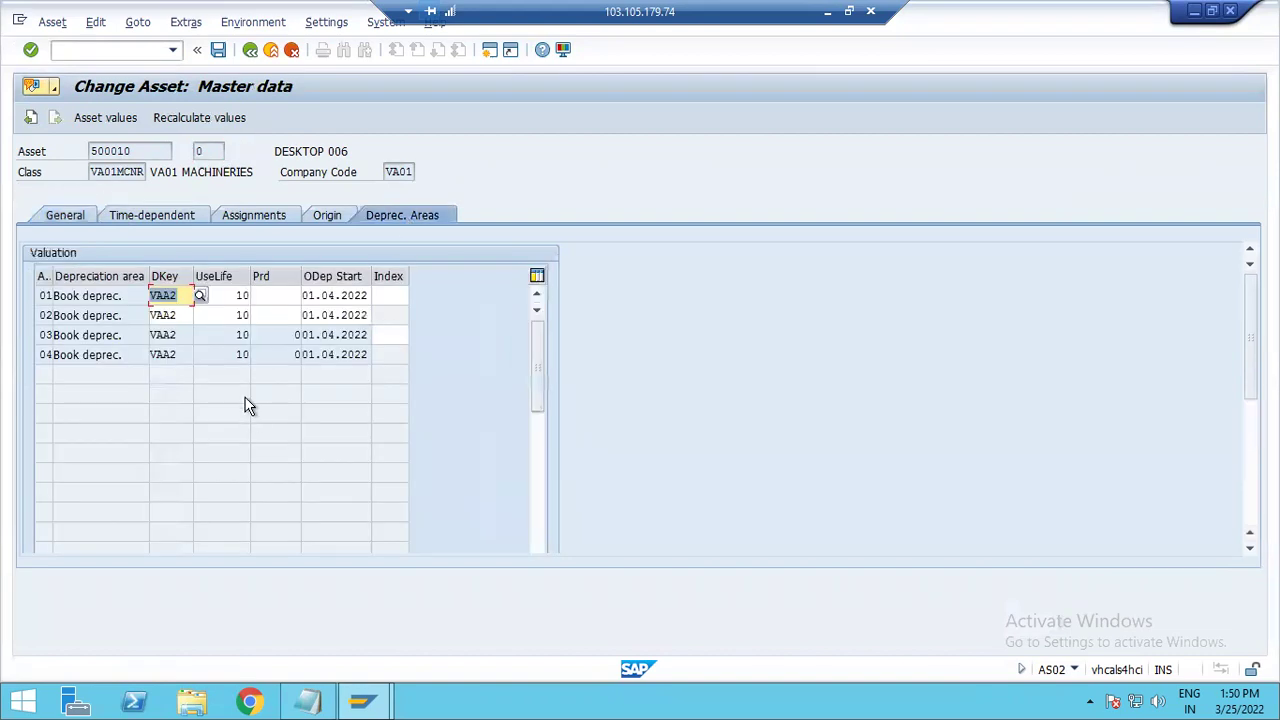
Open transaction SPRO in a new session and place its window beside the asset master record
{"action": "left_click", "coordinate": [84, 51]}
{"action": "type", "text": "/OSPRO"}
{"action": "key", "text": "Return"}
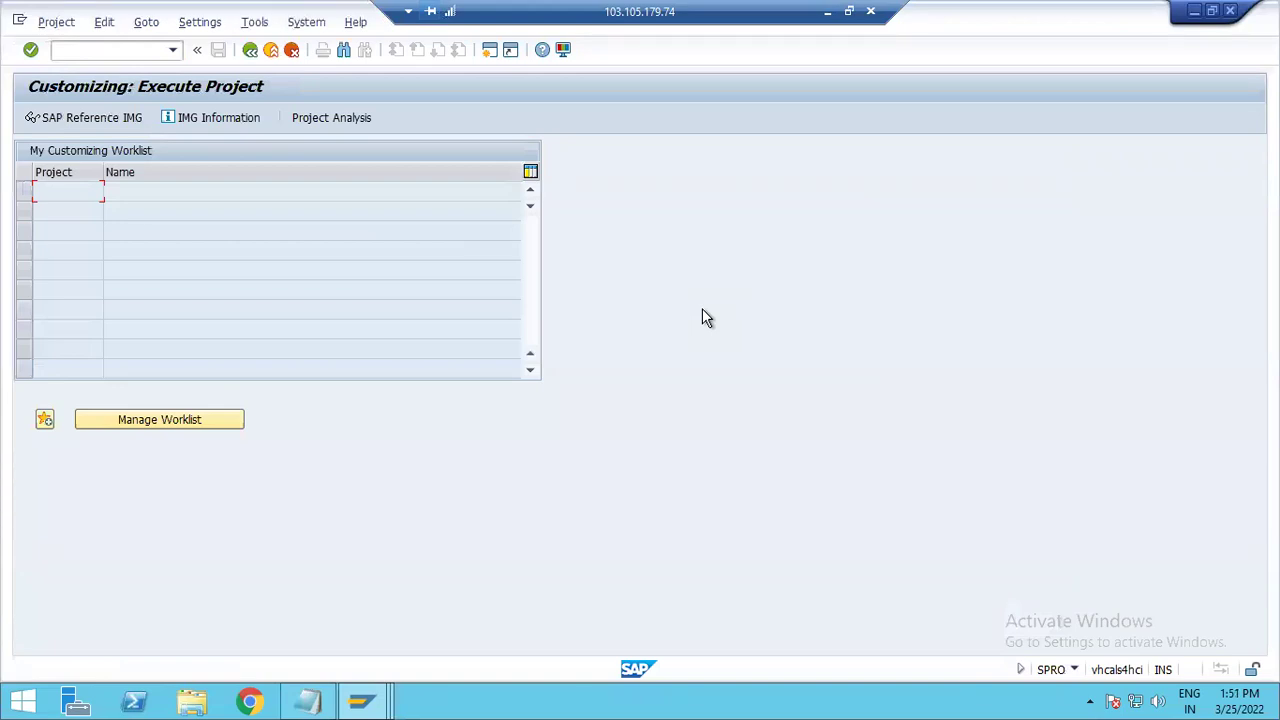
{"action": "key", "text": "super+Right"}
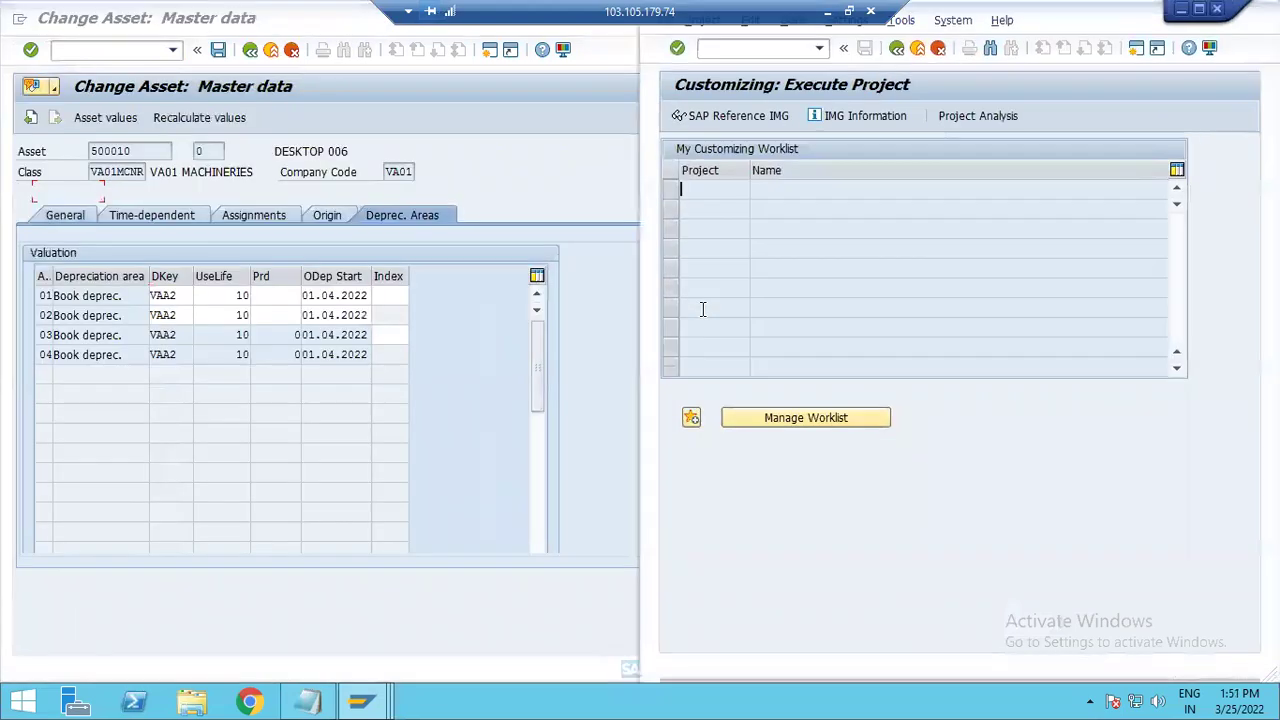
Open the SAP Reference IMG and expand Financial Accounting down to the Asset Accounting nodes
{"action": "left_click", "coordinate": [740, 116]}
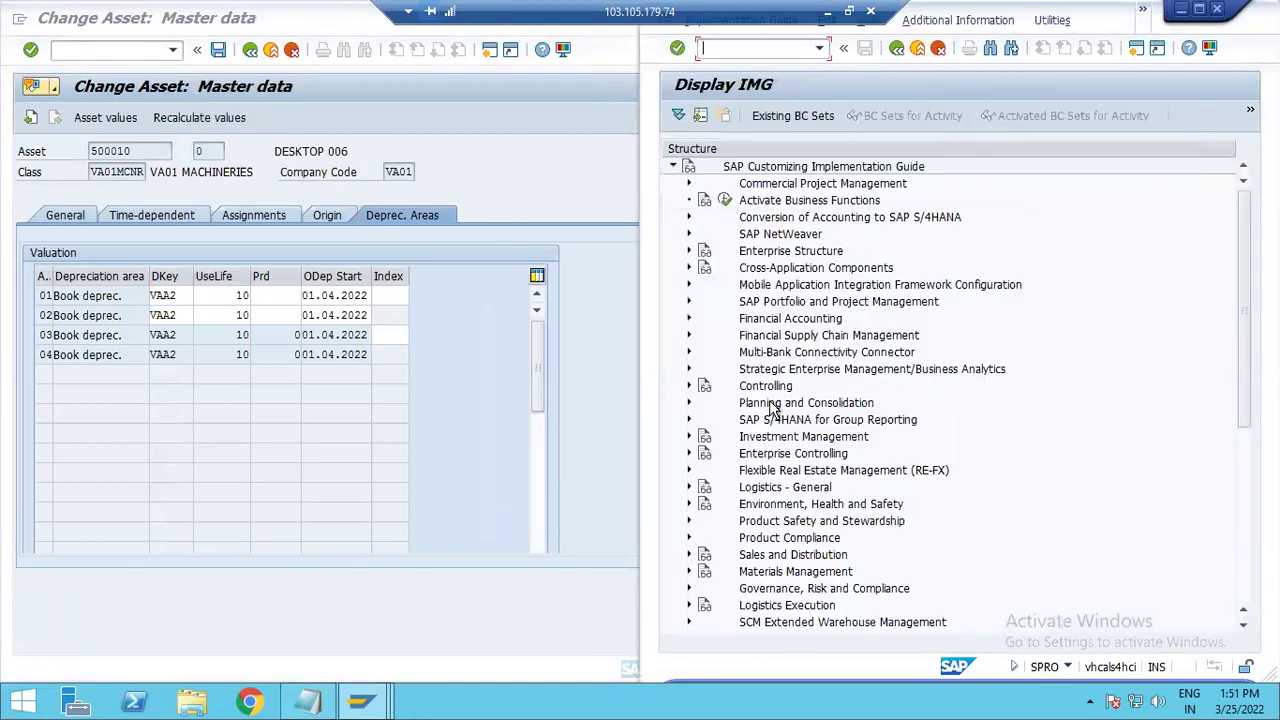
{"action": "left_click", "coordinate": [688, 318]}
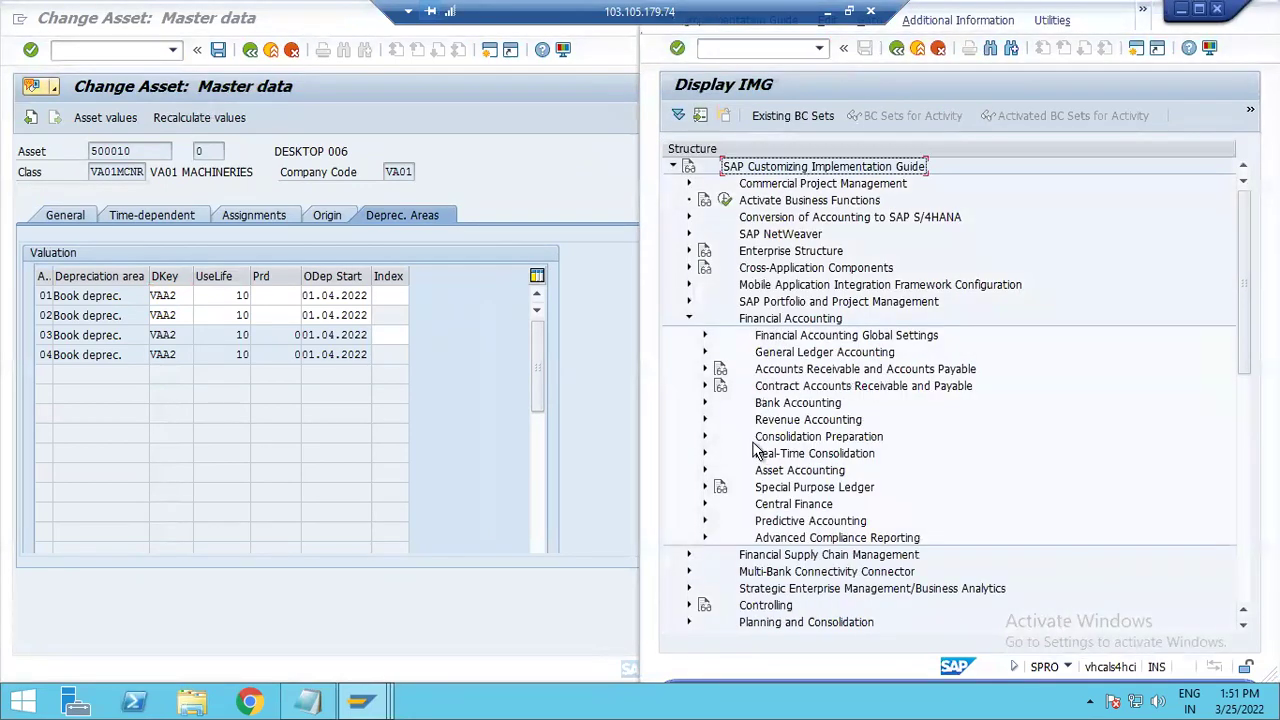
{"action": "left_click", "coordinate": [704, 471]}
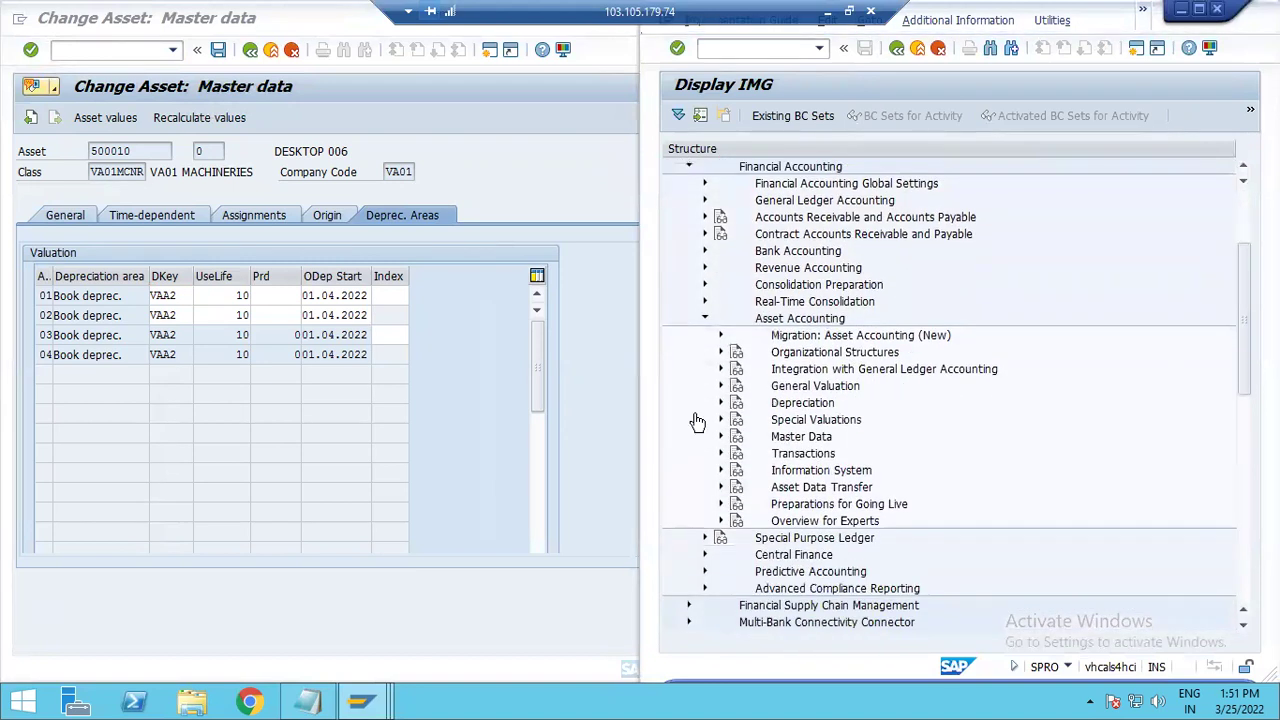
Show the asset's General data again, and open Define Asset Classes under Organizational Structures, Asset Classes in the IMG
{"action": "left_click", "coordinate": [72, 218]}
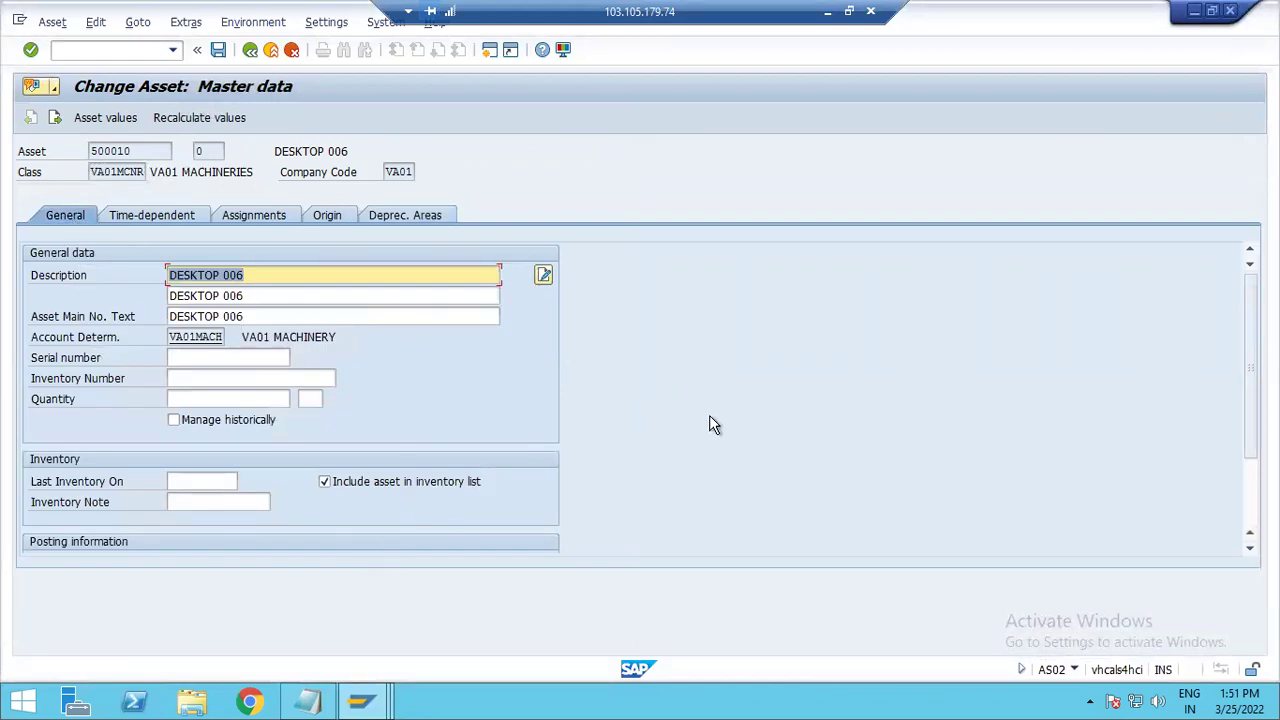
{"action": "key", "text": "alt+Tab"}
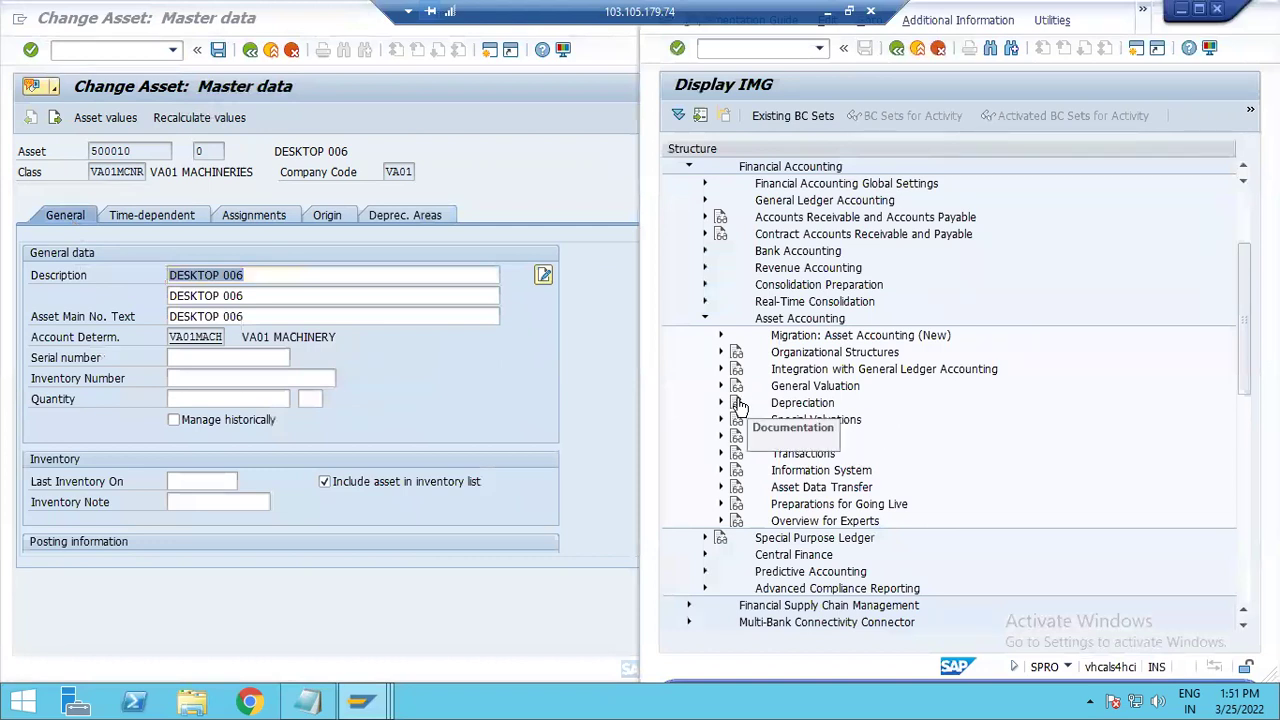
{"action": "left_click", "coordinate": [720, 352]}
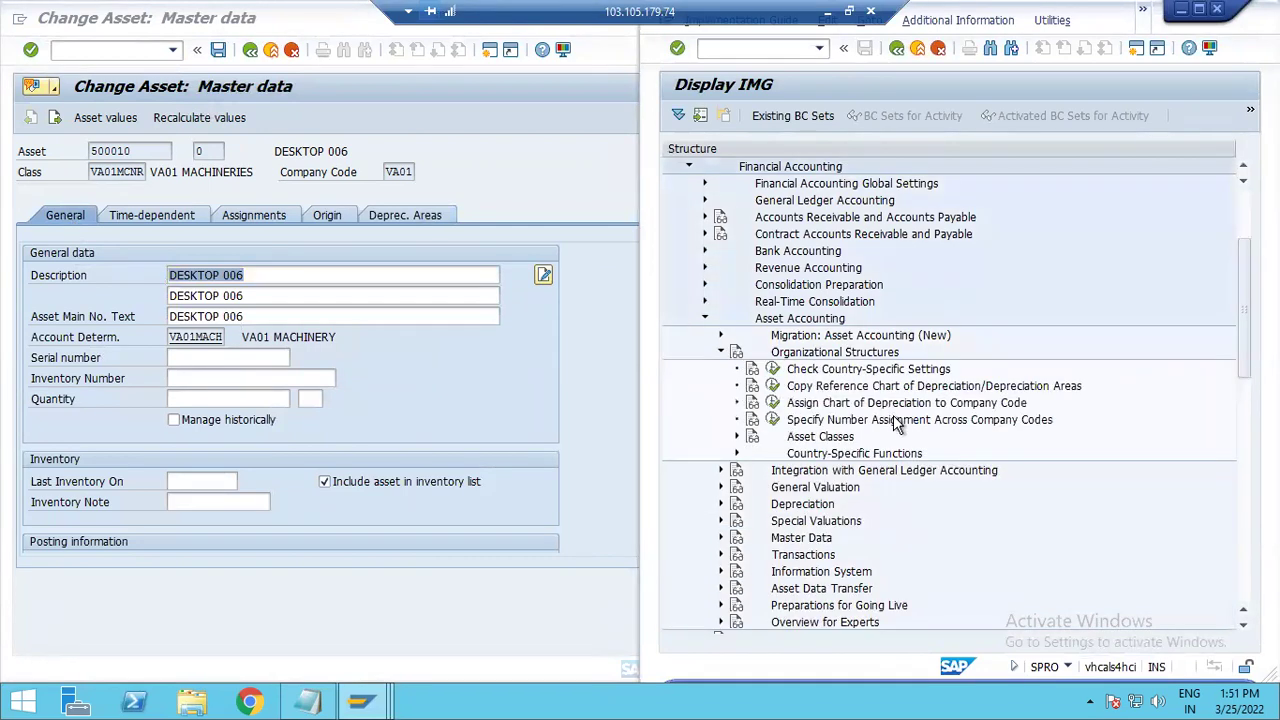
{"action": "left_click", "coordinate": [737, 436]}
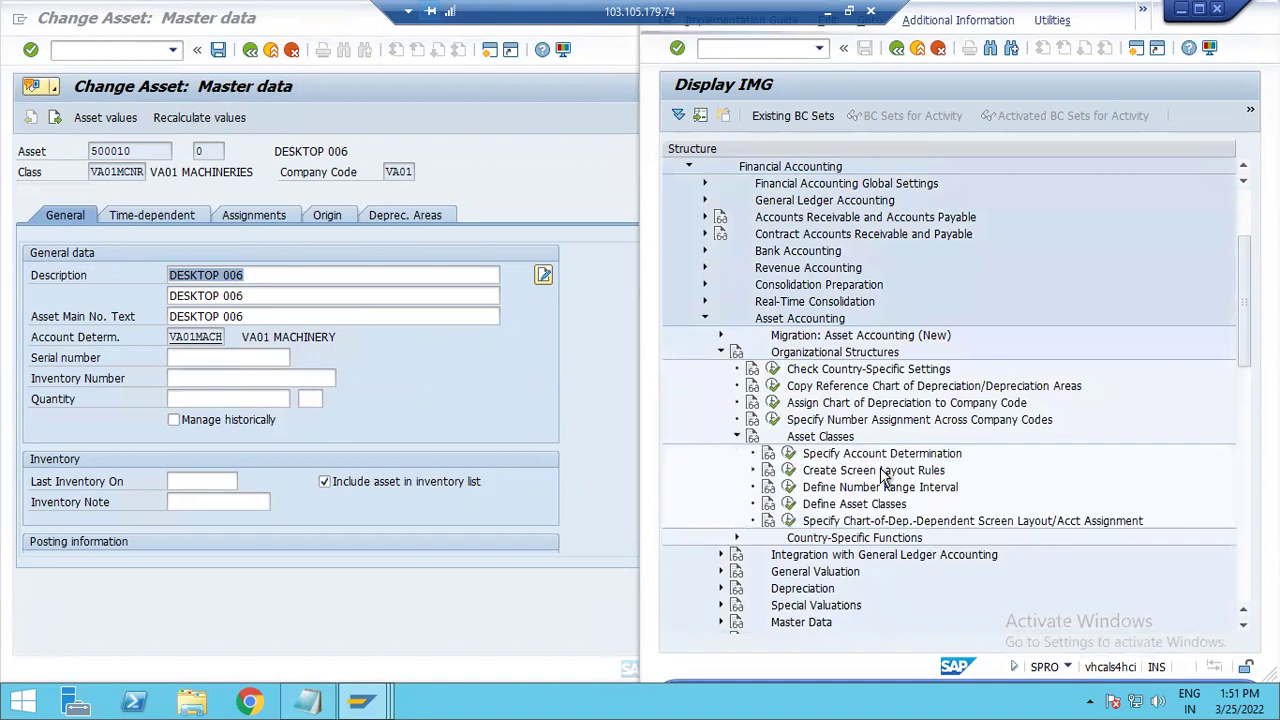
{"action": "left_click", "coordinate": [788, 506]}
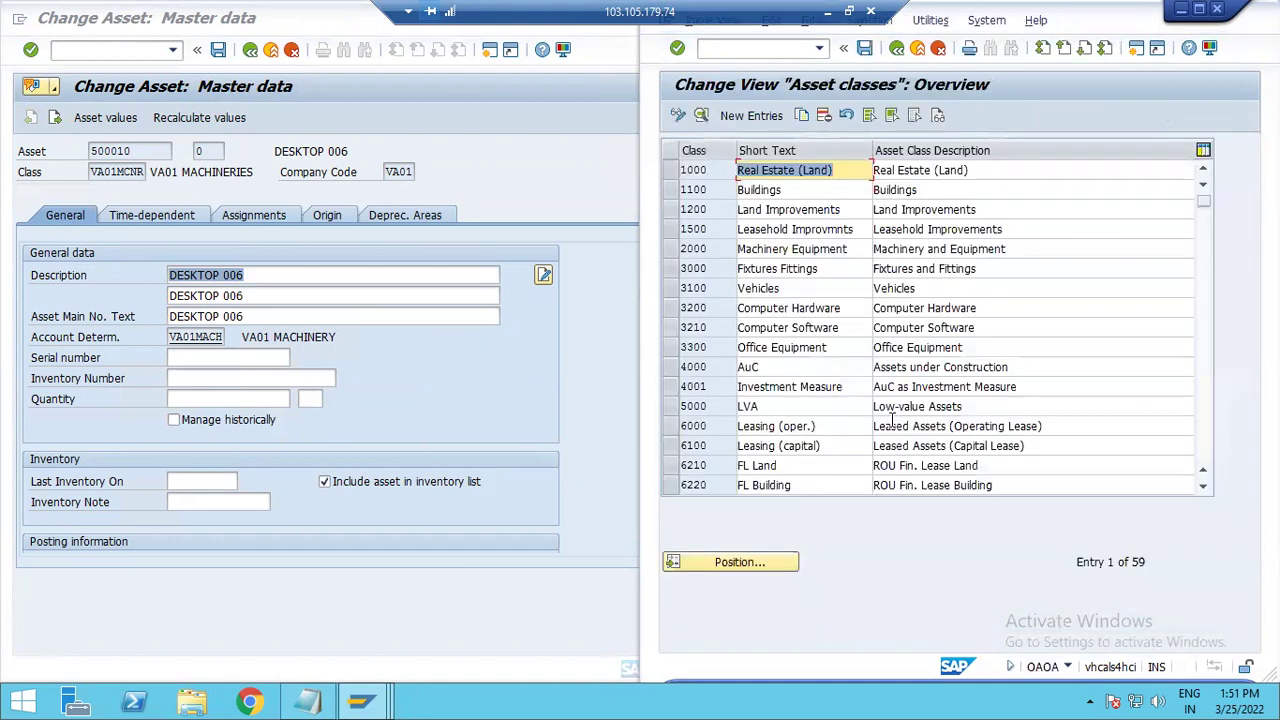
Open the details of asset class VA01MCNR and compare its account determination with the one in the asset master
{"action": "scroll", "coordinate": [795, 385], "scroll_direction": "down", "scroll_amount": 8}
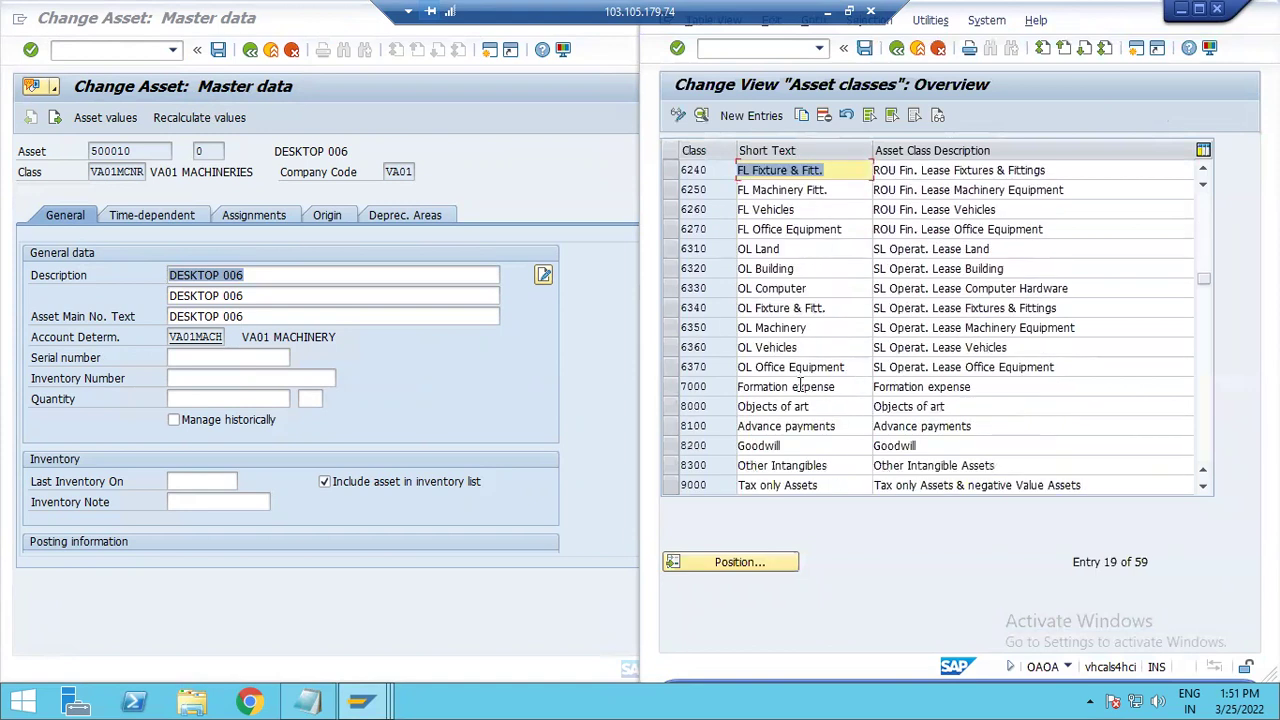
{"action": "scroll", "coordinate": [795, 383], "scroll_direction": "down", "scroll_amount": 6}
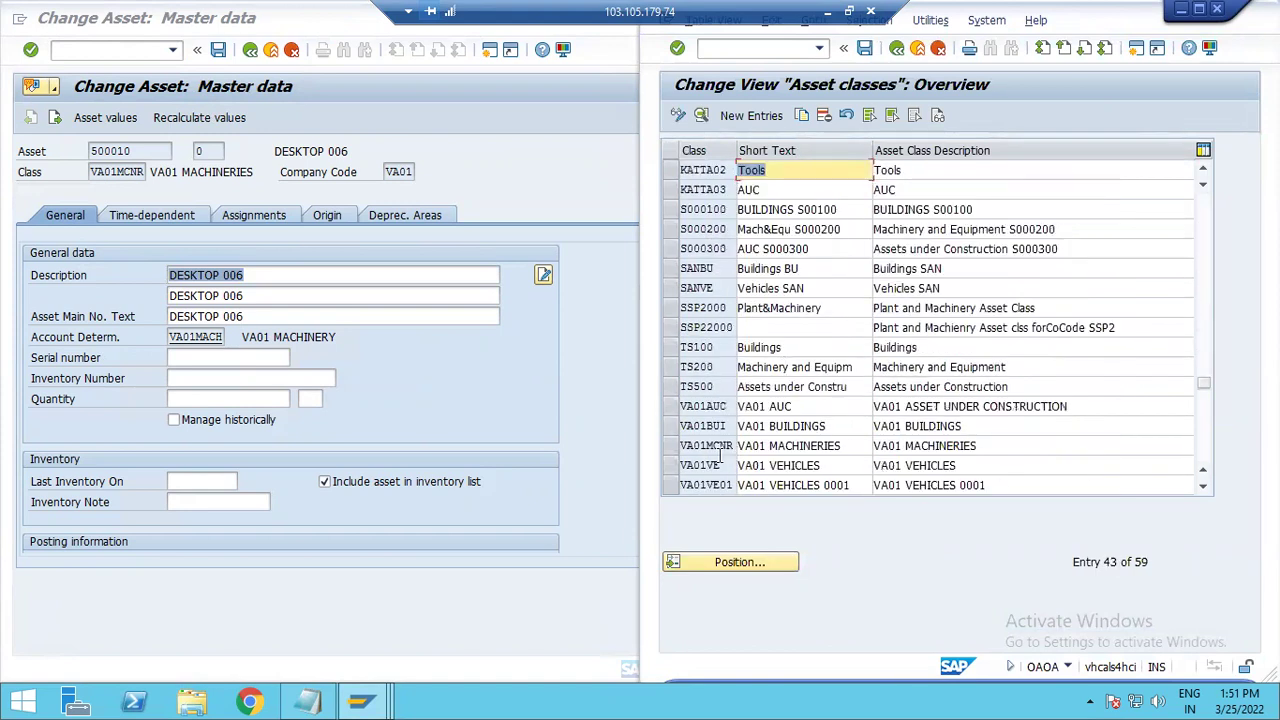
{"action": "left_click", "coordinate": [697, 446]}
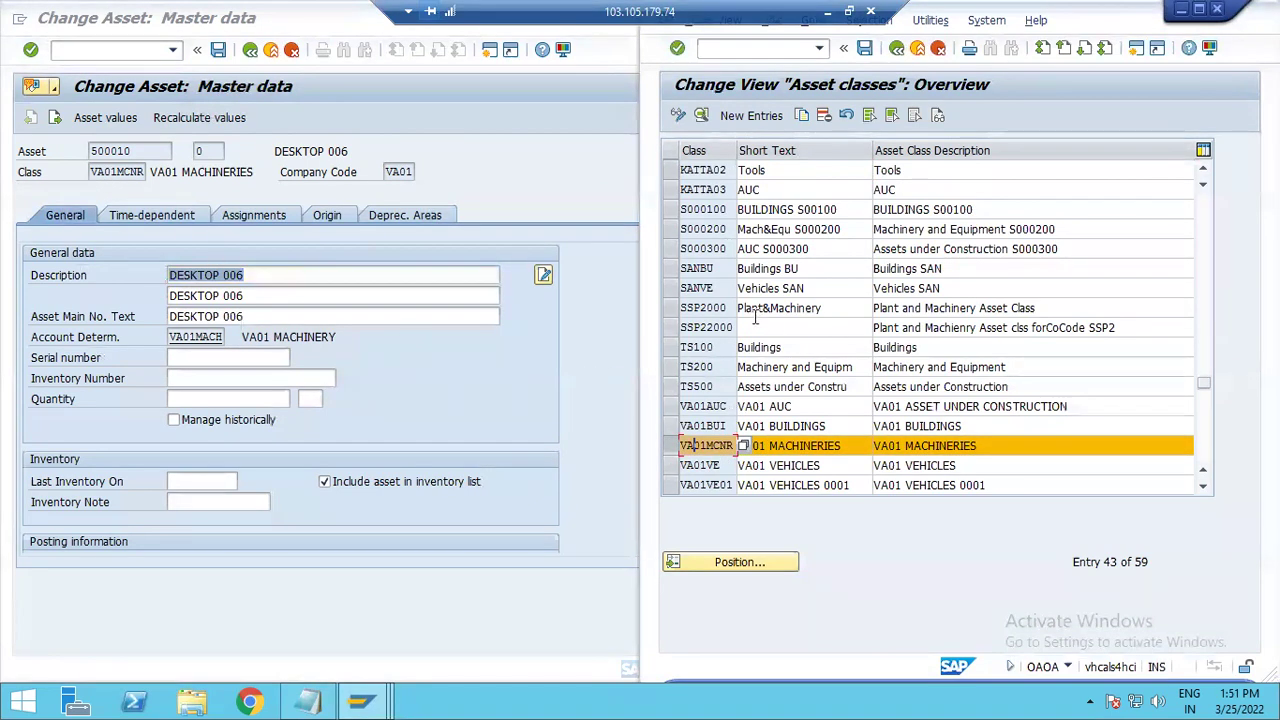
{"action": "double_click", "coordinate": [706, 446]}
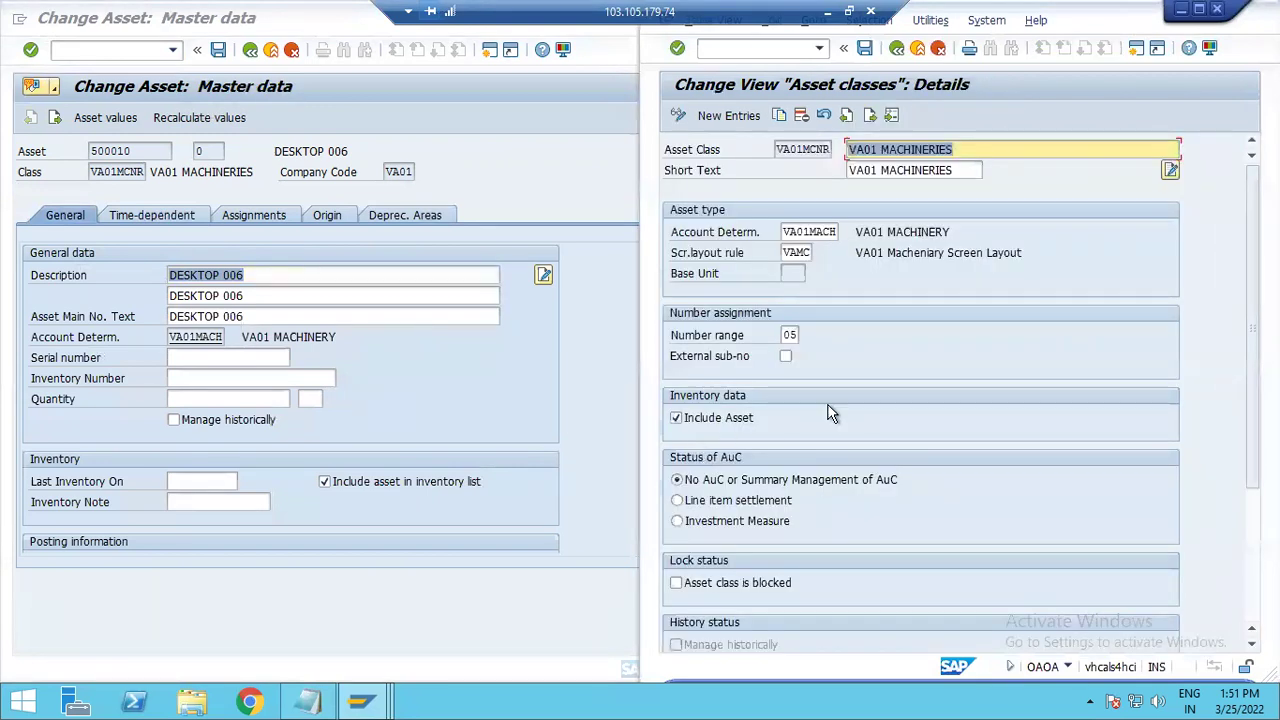
{"action": "left_click", "coordinate": [836, 232]}
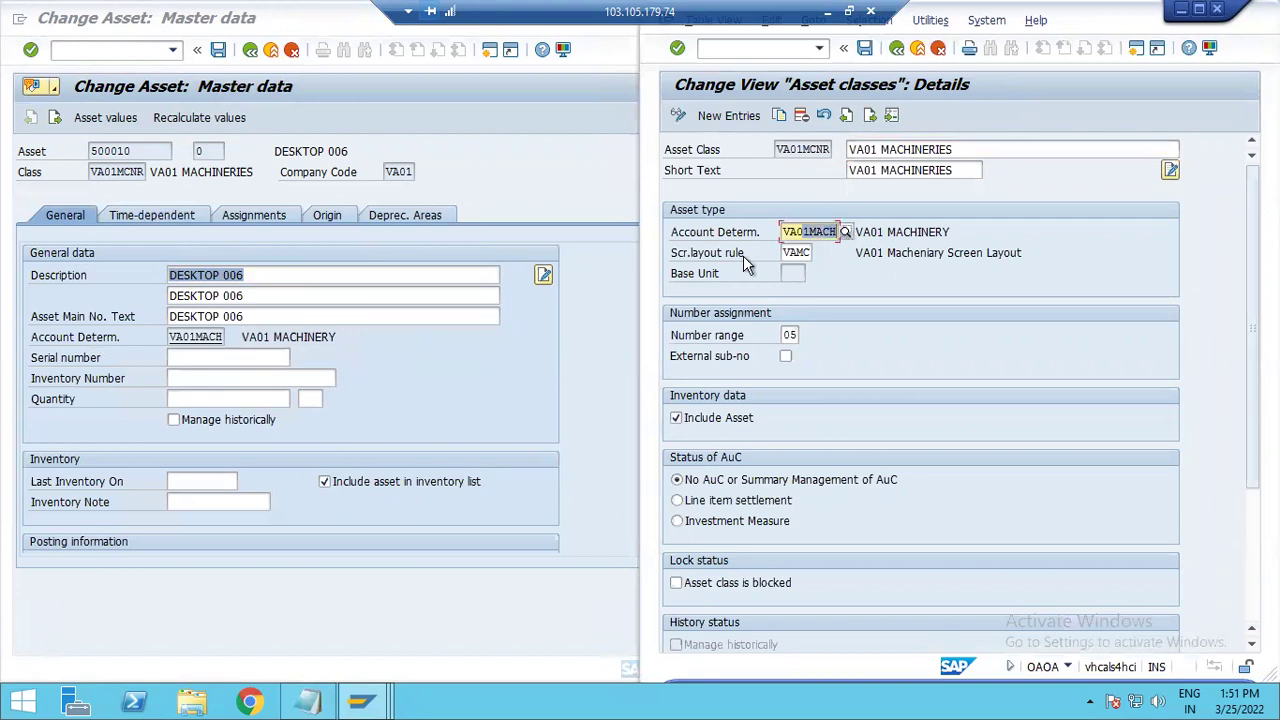
{"action": "left_click", "coordinate": [185, 337]}
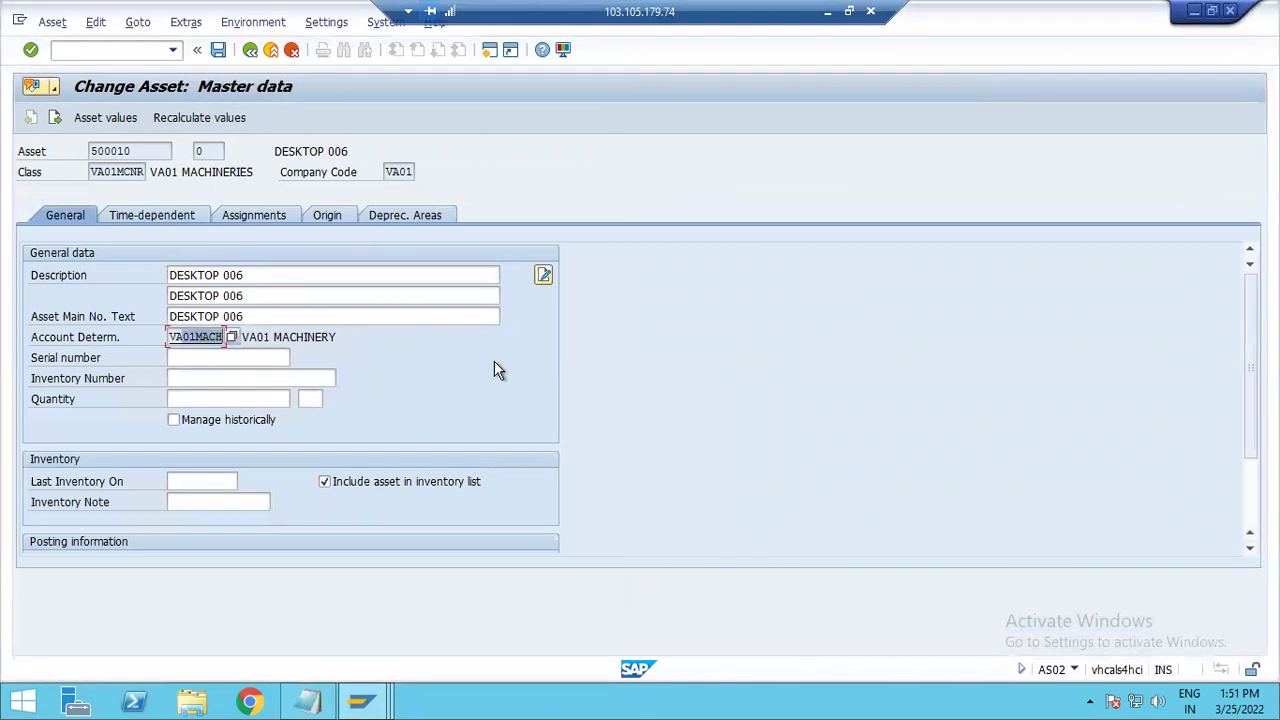
Place the asset master record beside the asset class details and examine class VA01MCNR's screen layout rule, account determination and number range
{"action": "key", "text": "super+Left"}
{"action": "left_click", "coordinate": [797, 253]}
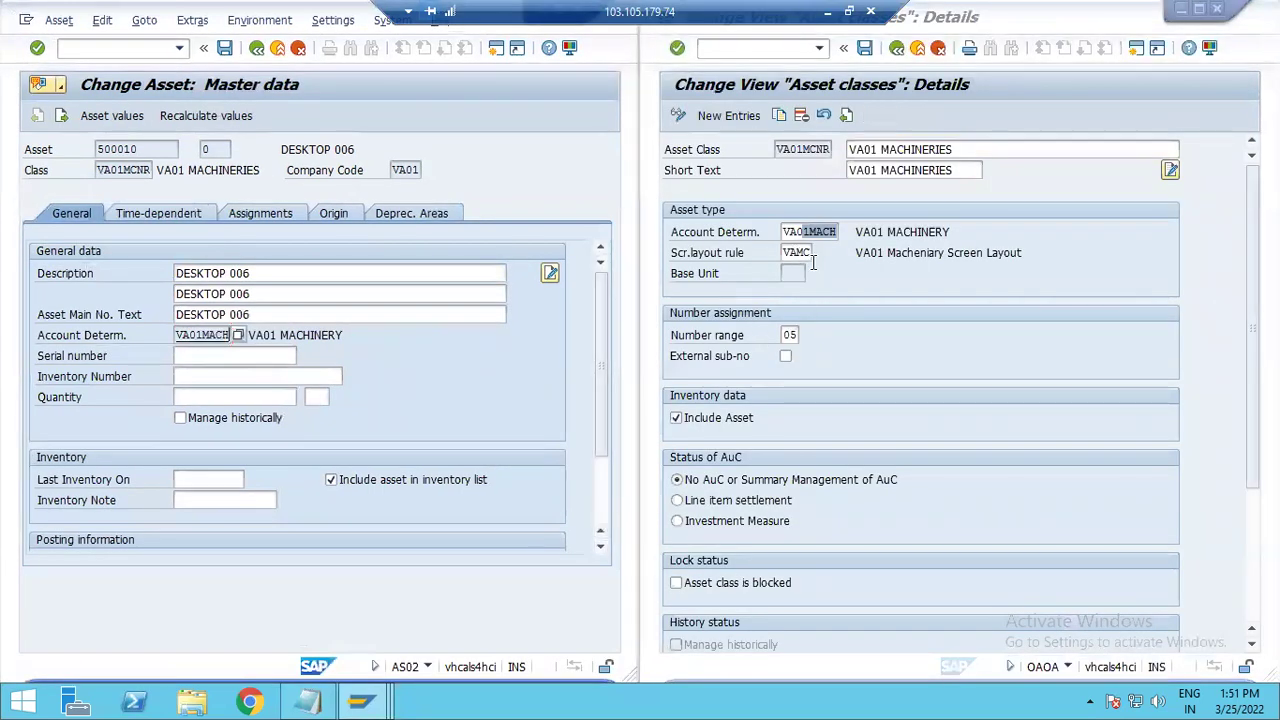
{"action": "left_click", "coordinate": [788, 335]}
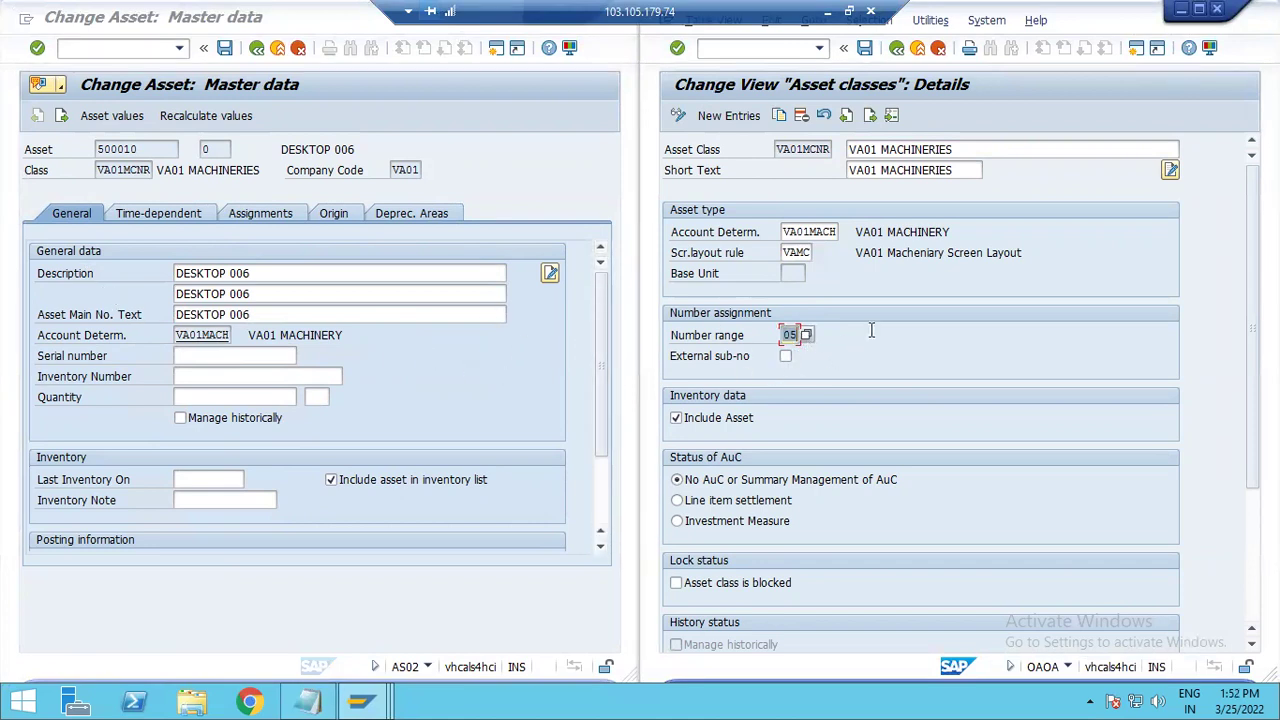
{"action": "left_click", "coordinate": [810, 231]}
{"action": "left_click", "coordinate": [810, 149]}
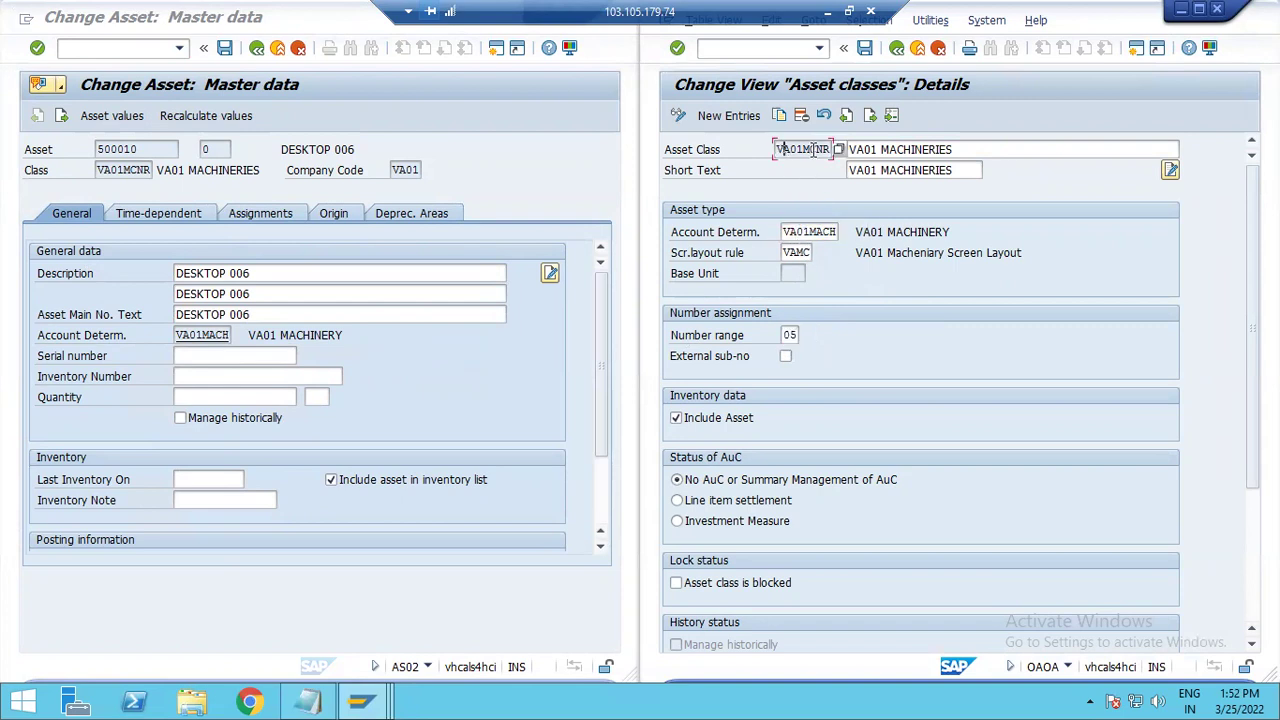
{"action": "left_click", "coordinate": [792, 335]}
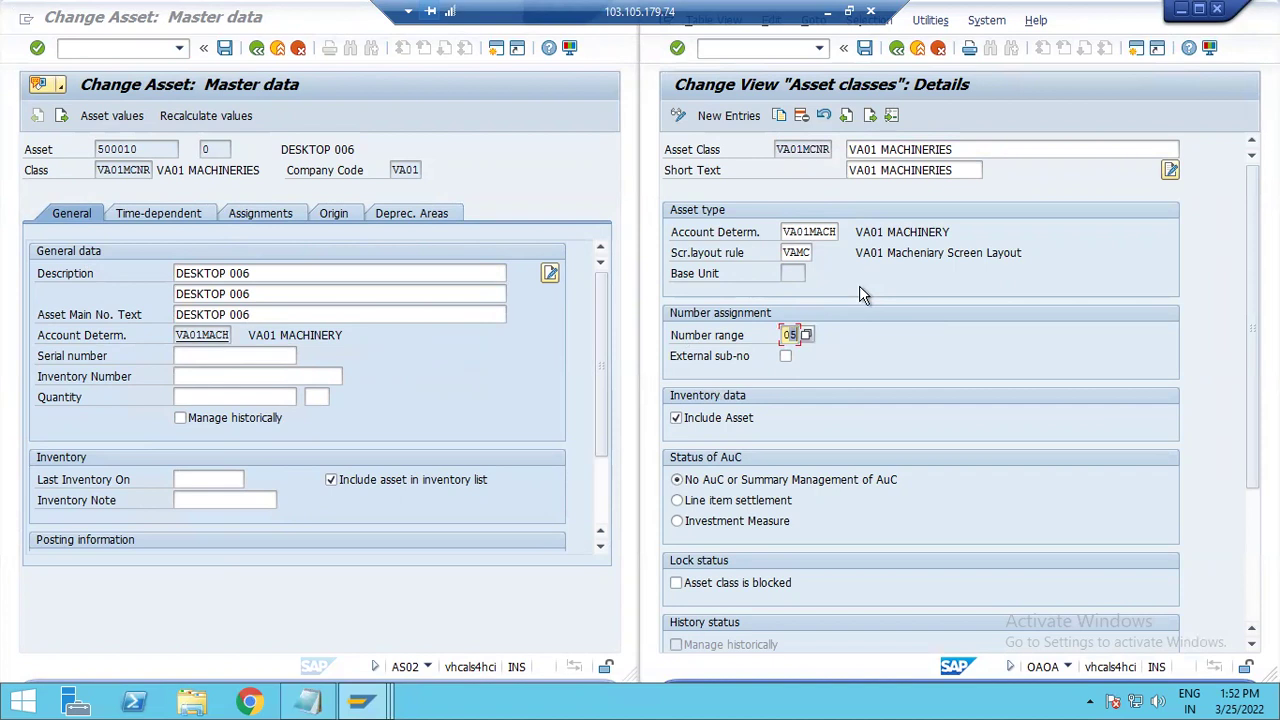
Show the asset's depreciation areas, then return from the asset class details to the IMG and collapse Organizational Structures
{"action": "left_click", "coordinate": [412, 214]}
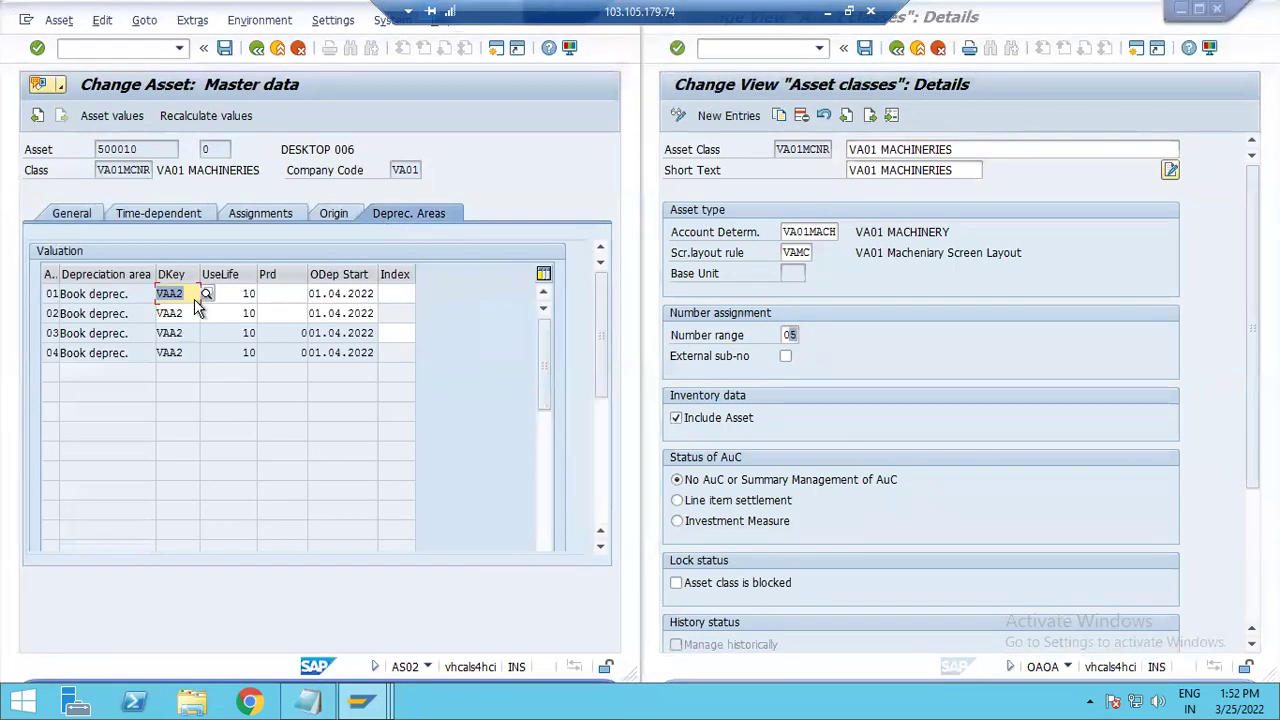
{"action": "left_click", "coordinate": [897, 49]}
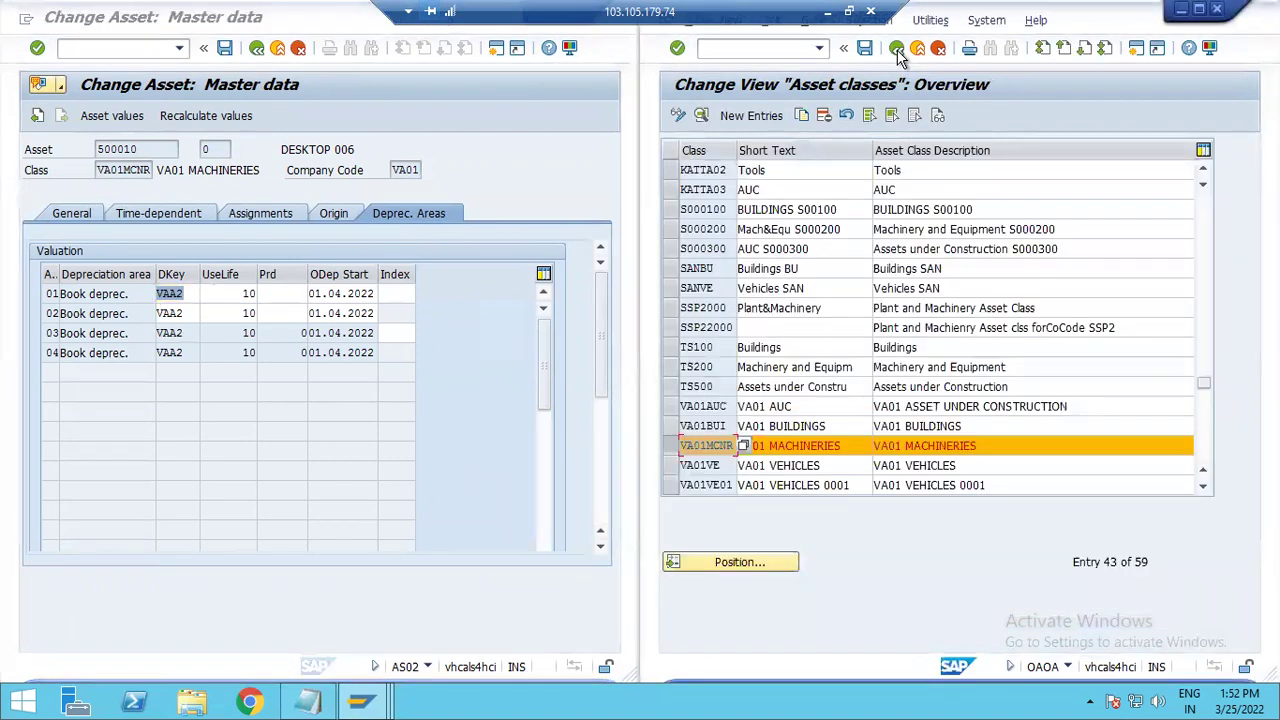
{"action": "left_click", "coordinate": [897, 49]}
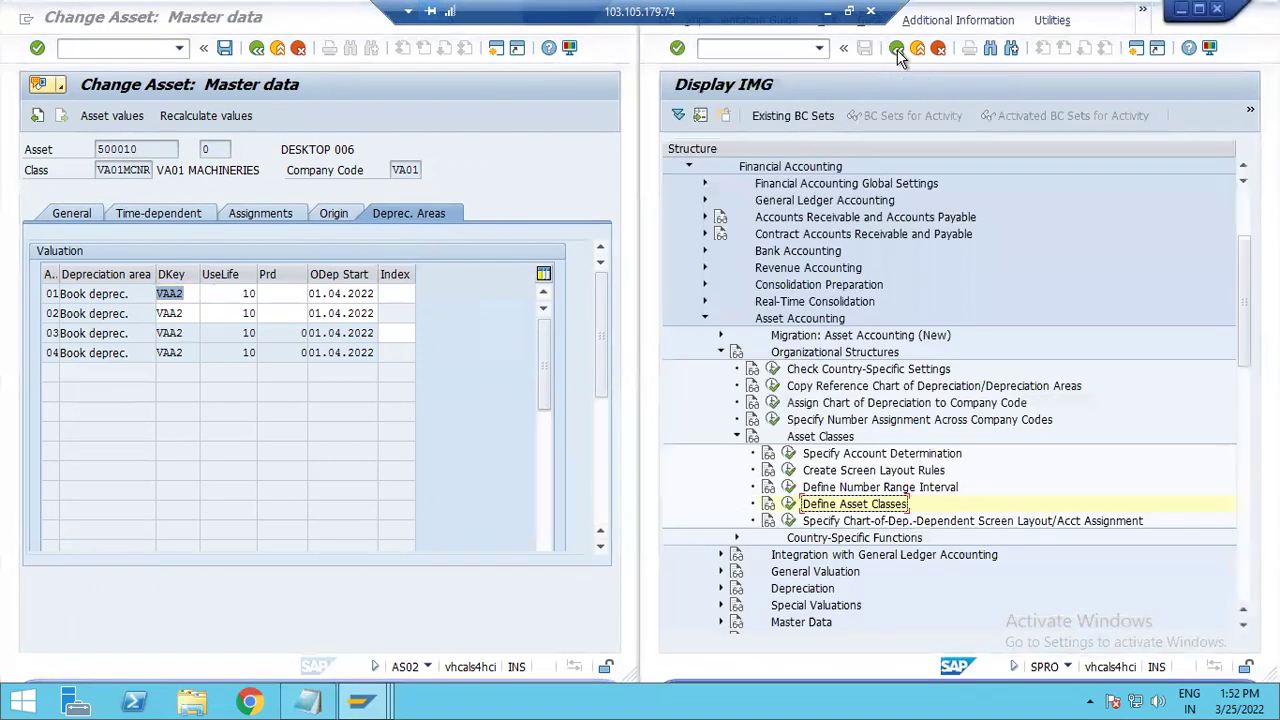
{"action": "left_click", "coordinate": [737, 436]}
{"action": "left_click", "coordinate": [808, 319]}
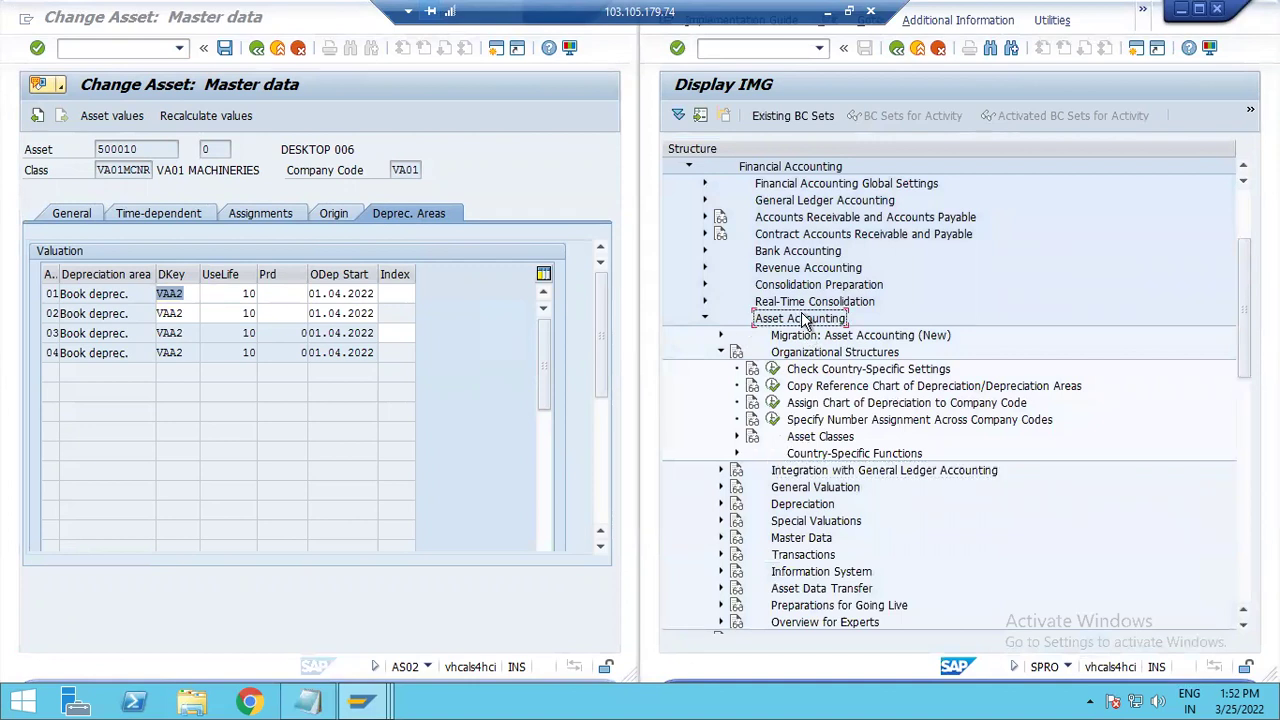
{"action": "left_click", "coordinate": [721, 352]}
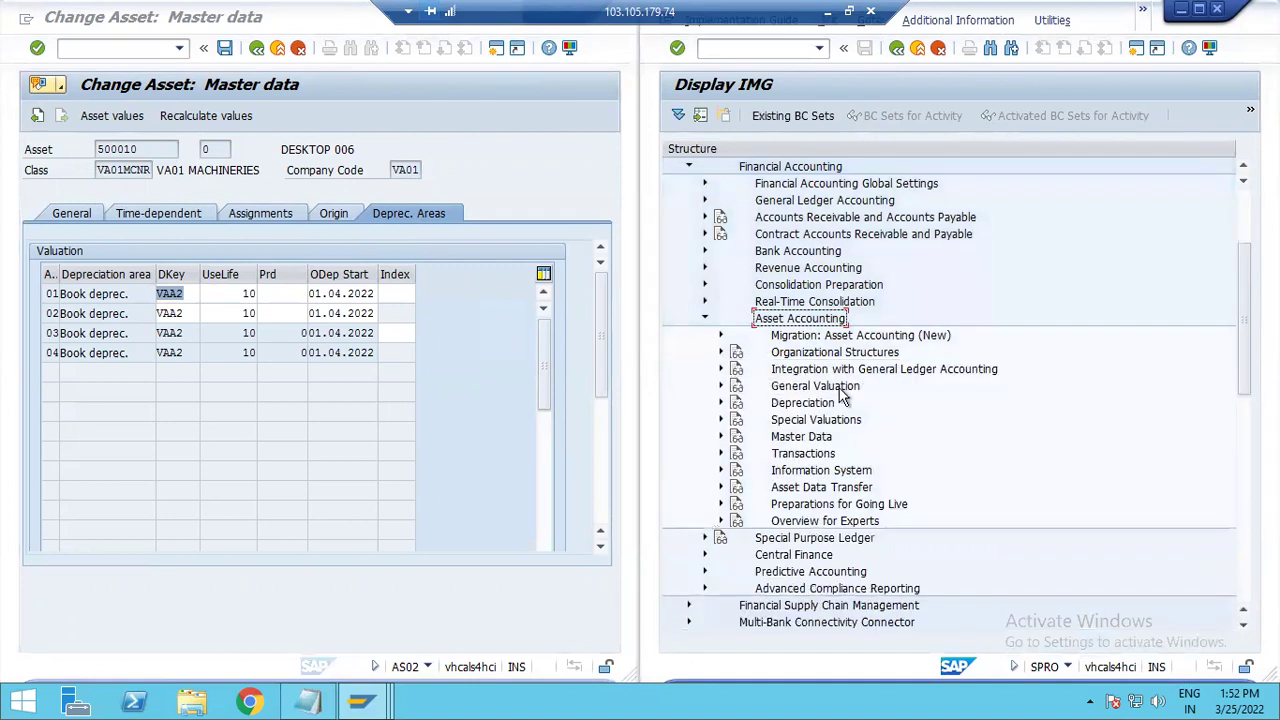
Open Maintain Depreciation Key under Depreciation, Valuation Methods, Depreciation Key in the IMG
{"action": "left_click", "coordinate": [721, 402]}
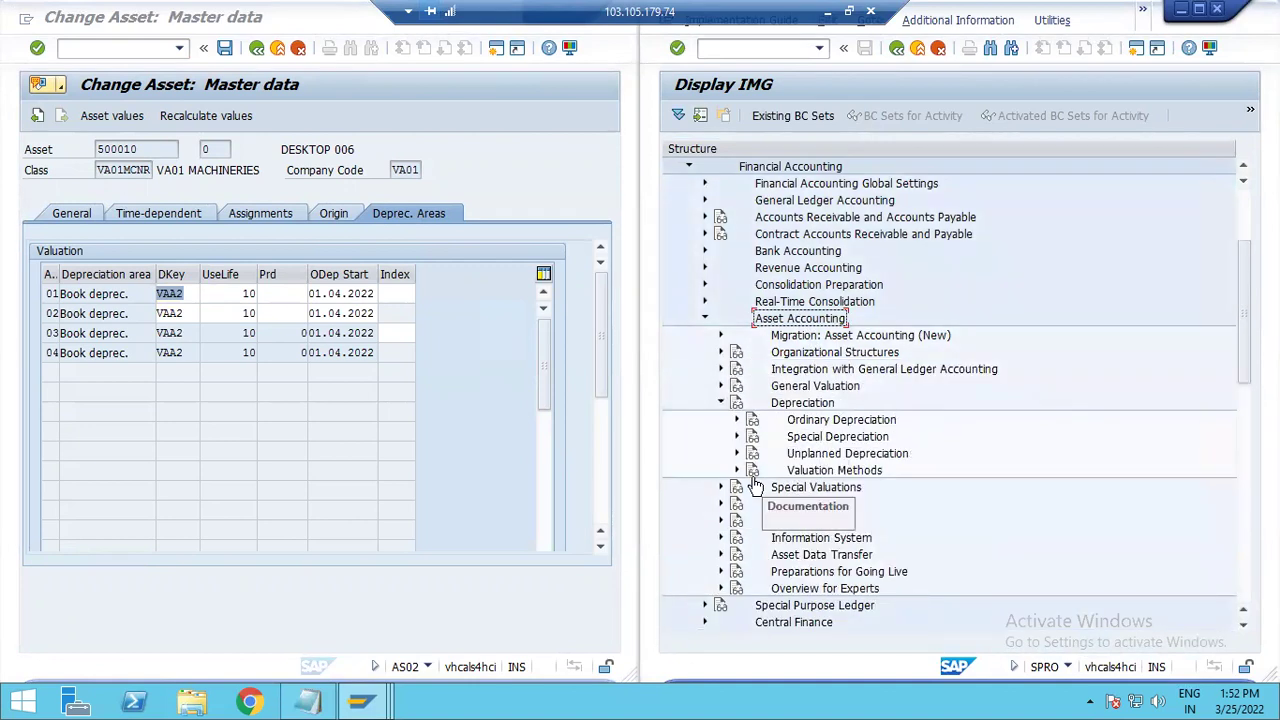
{"action": "left_click", "coordinate": [738, 420]}
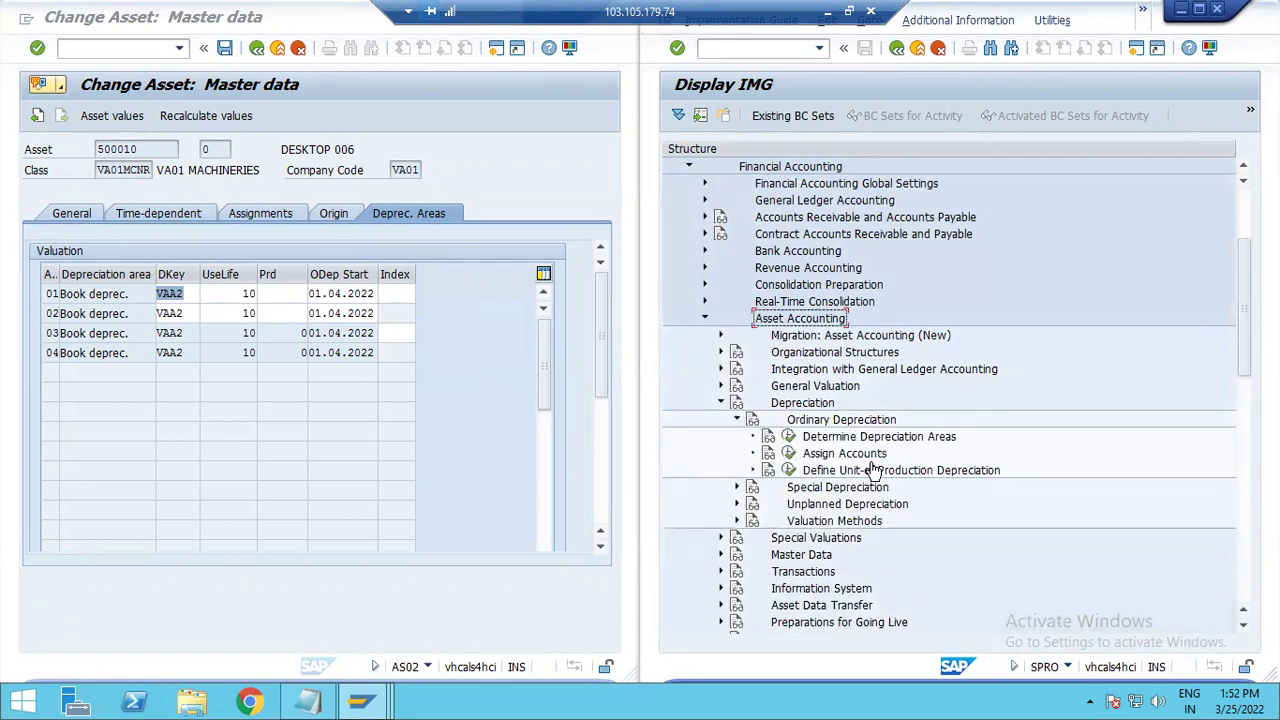
{"action": "left_click", "coordinate": [737, 420]}
{"action": "left_click", "coordinate": [737, 470]}
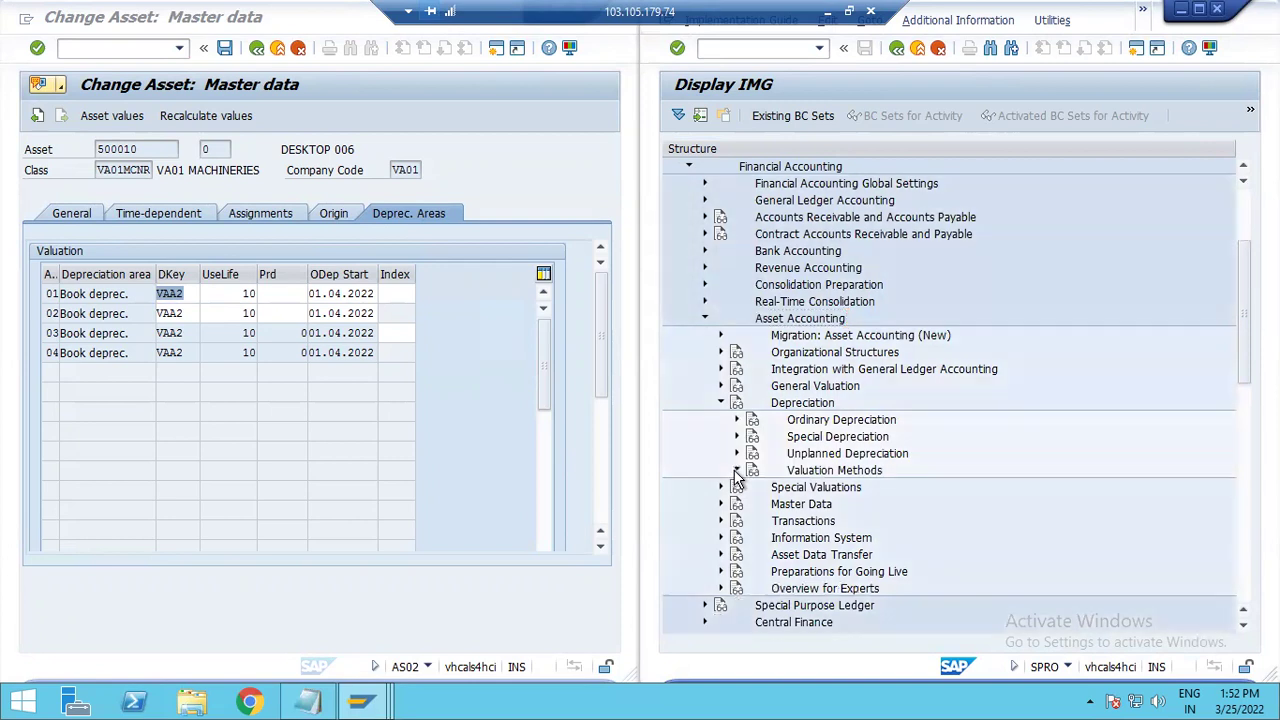
{"action": "left_click", "coordinate": [753, 488]}
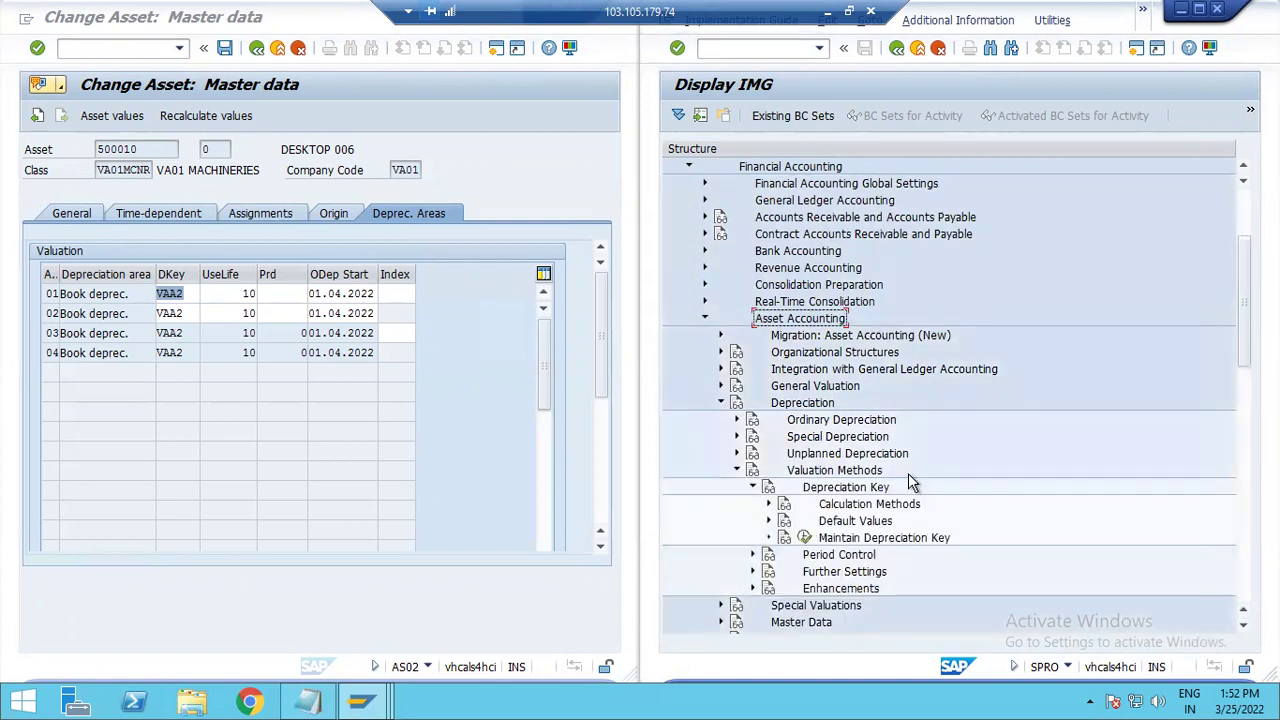
{"action": "left_click", "coordinate": [805, 538]}
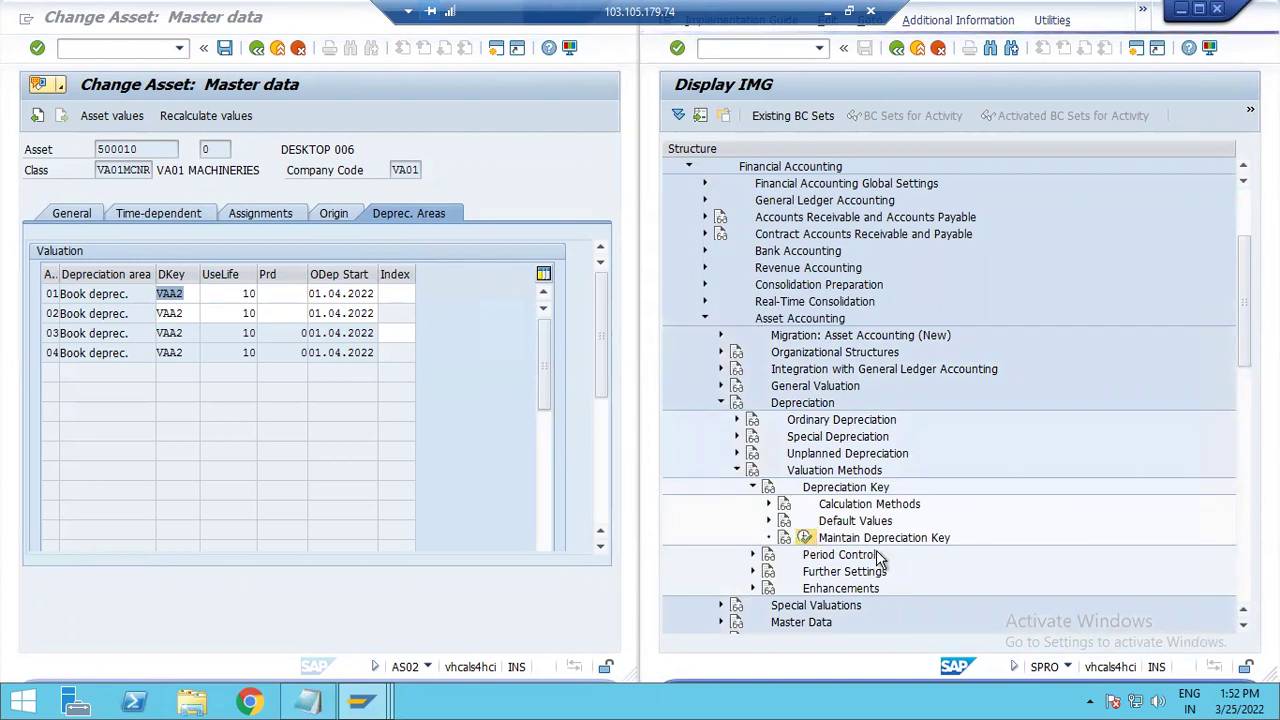
Find depreciation key VAA2 in the chart of depreciation VA01 and open its details
{"action": "scroll", "coordinate": [962, 407], "scroll_direction": "down", "scroll_amount": 11}
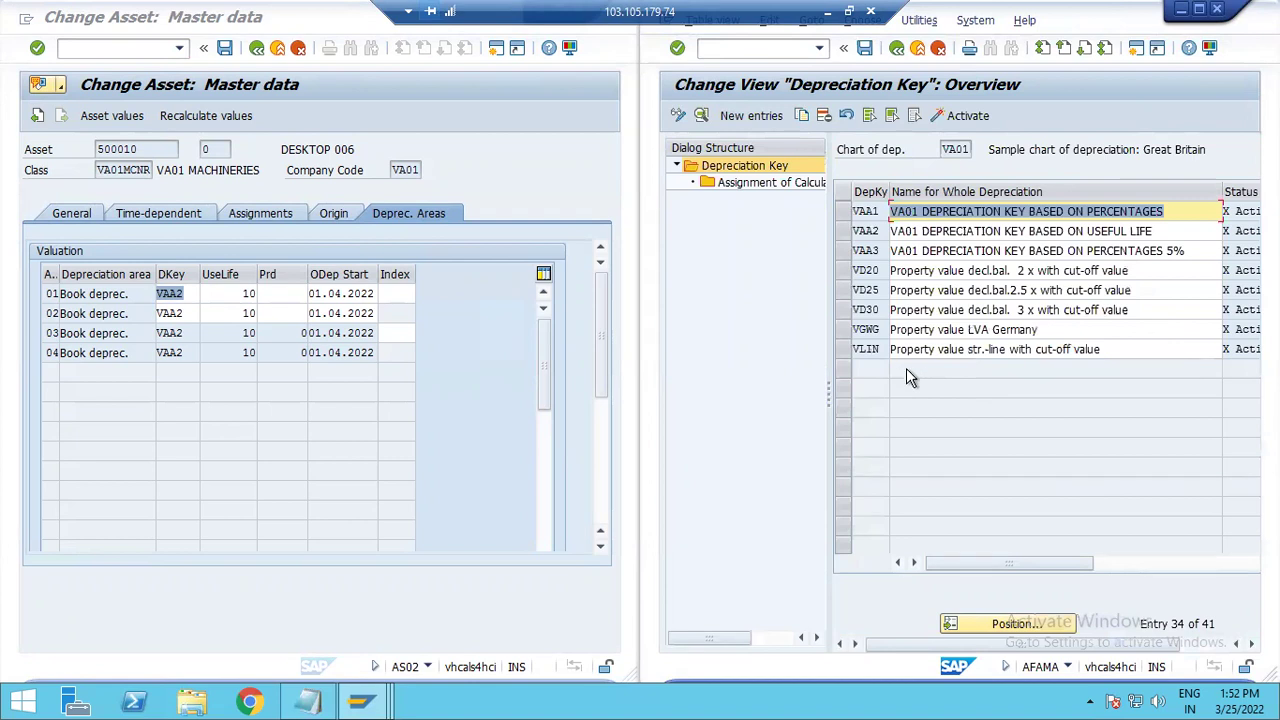
{"action": "scroll", "coordinate": [910, 372], "scroll_direction": "up", "scroll_amount": 1}
{"action": "left_click", "coordinate": [860, 290]}
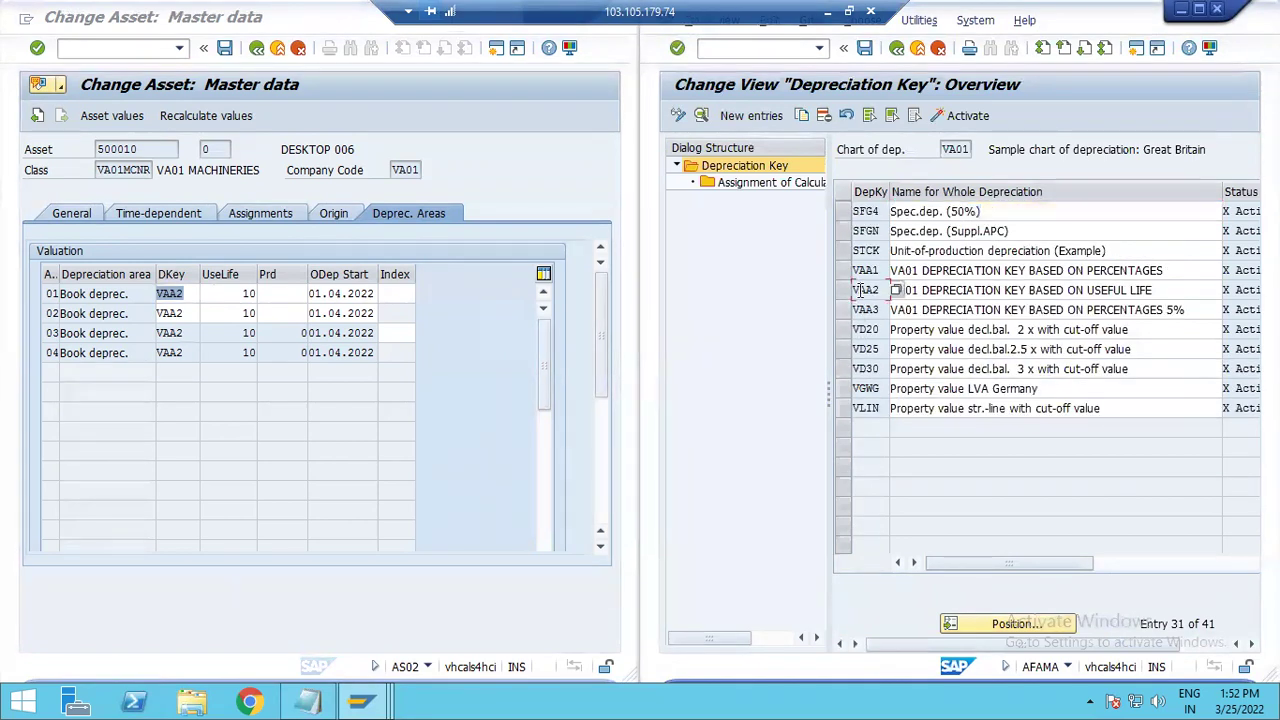
{"action": "double_click", "coordinate": [862, 290]}
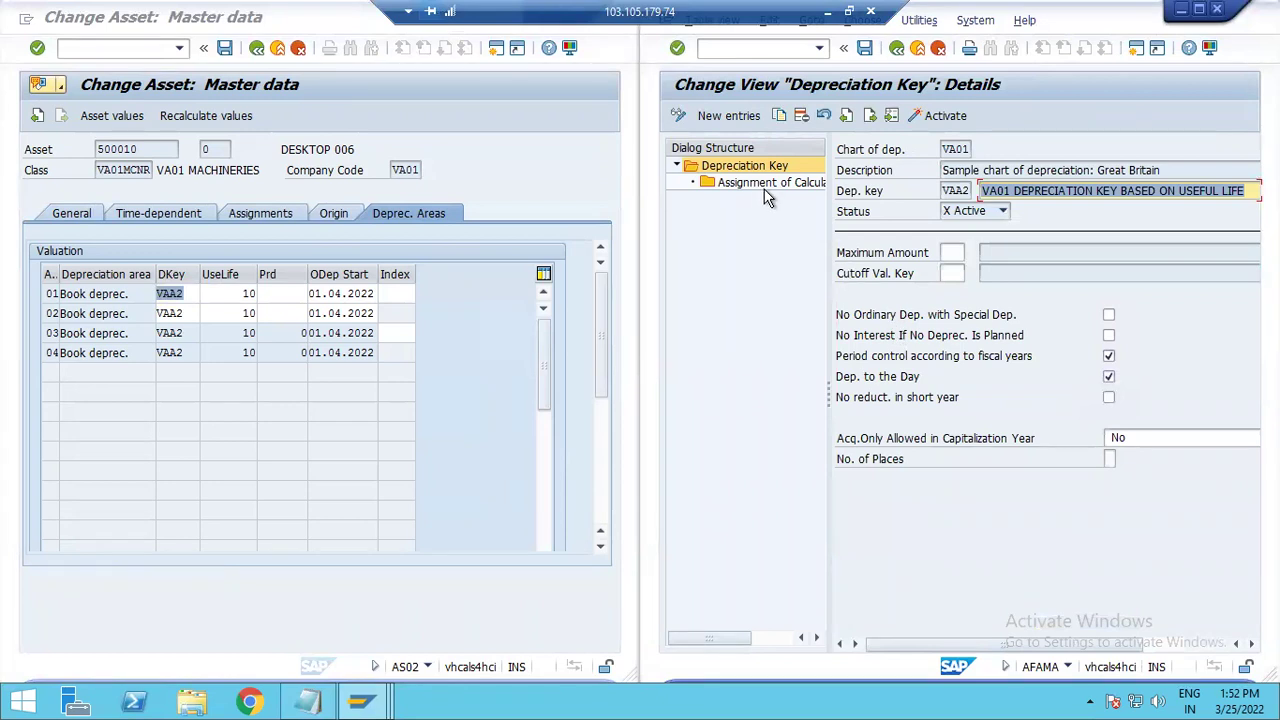
Open the assignment of calculation methods for VAA2 and review its base, declining-balance, period control and multilevel methods
{"action": "double_click", "coordinate": [730, 183]}
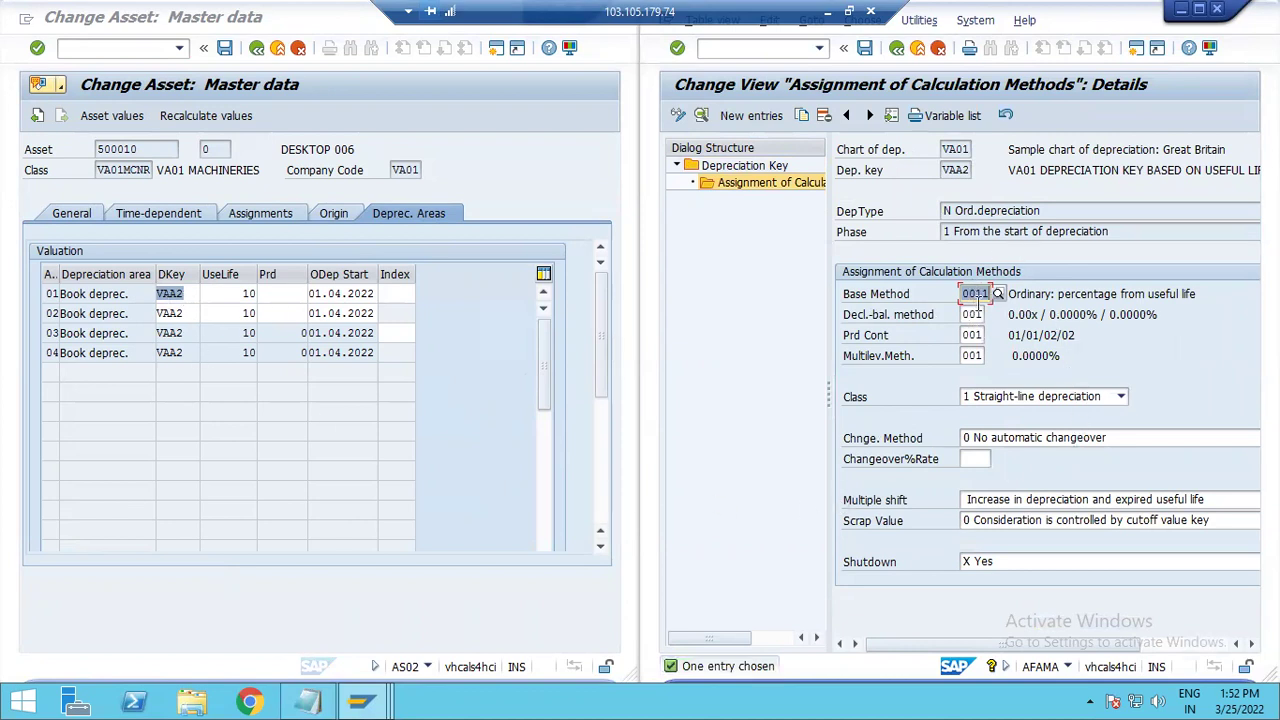
{"action": "left_click", "coordinate": [975, 292]}
{"action": "left_click", "coordinate": [972, 314]}
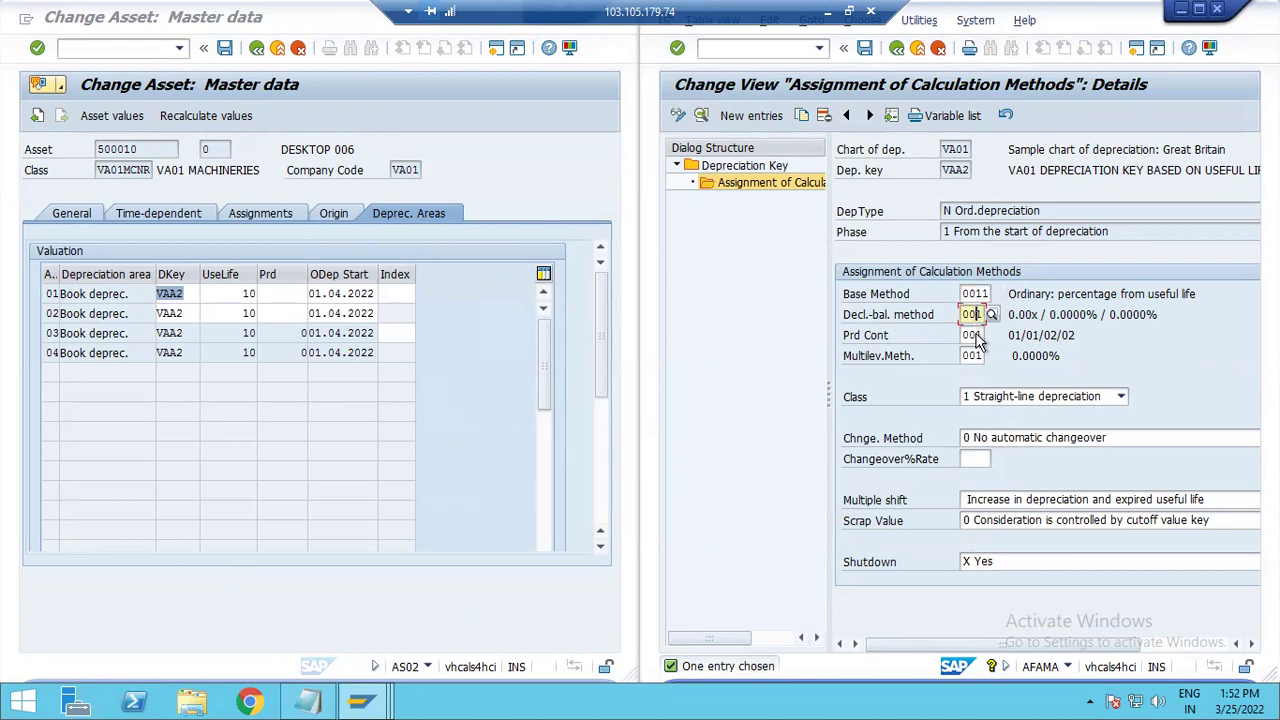
{"action": "left_click", "coordinate": [973, 335]}
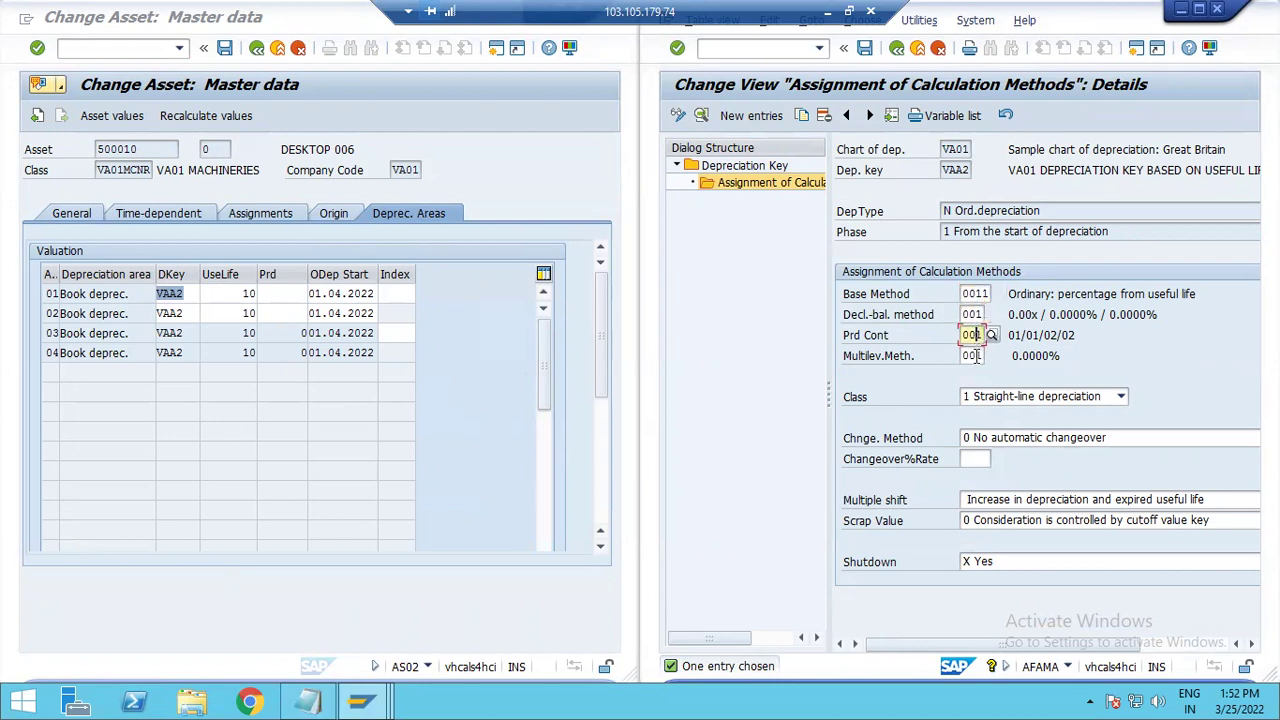
{"action": "left_click", "coordinate": [973, 355]}
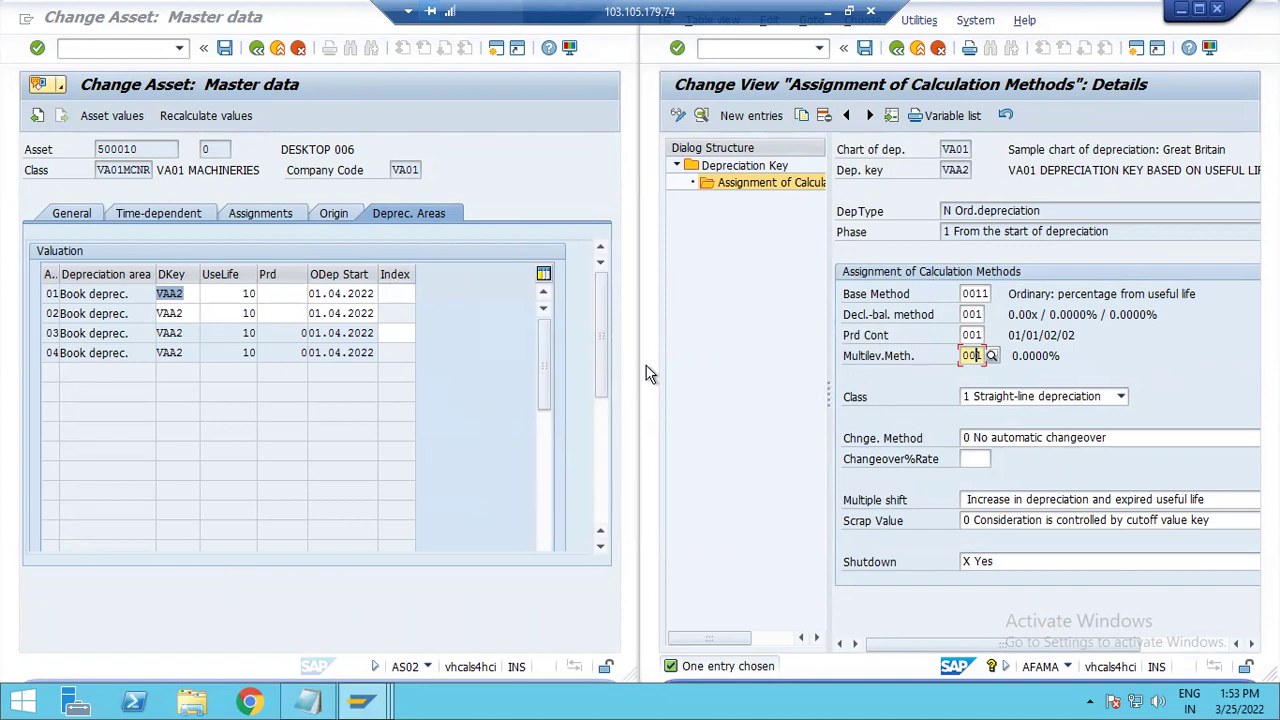
Leave the depreciation key maintenance for the IMG and collapse the Valuation Methods and Depreciation nodes
{"action": "left_click", "coordinate": [897, 49]}
{"action": "left_click", "coordinate": [897, 49]}
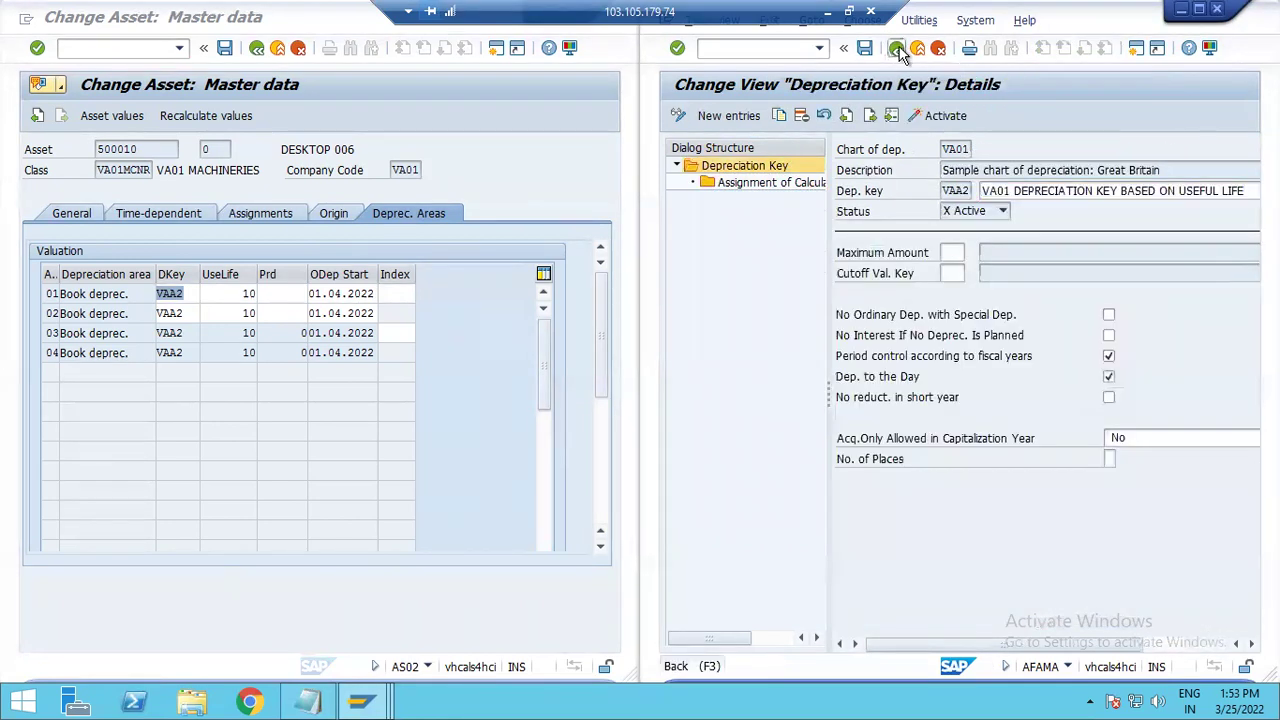
{"action": "left_click", "coordinate": [897, 49]}
{"action": "left_click", "coordinate": [897, 49]}
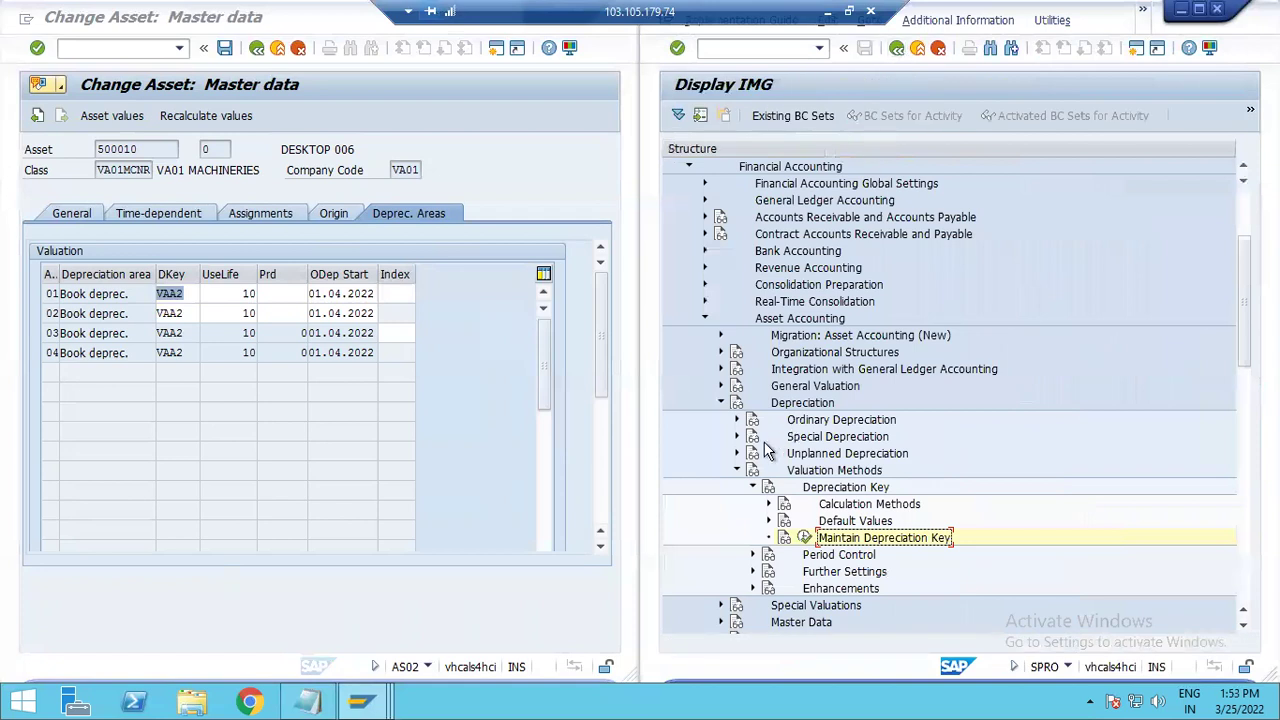
{"action": "left_click", "coordinate": [737, 470]}
{"action": "left_click", "coordinate": [720, 402]}
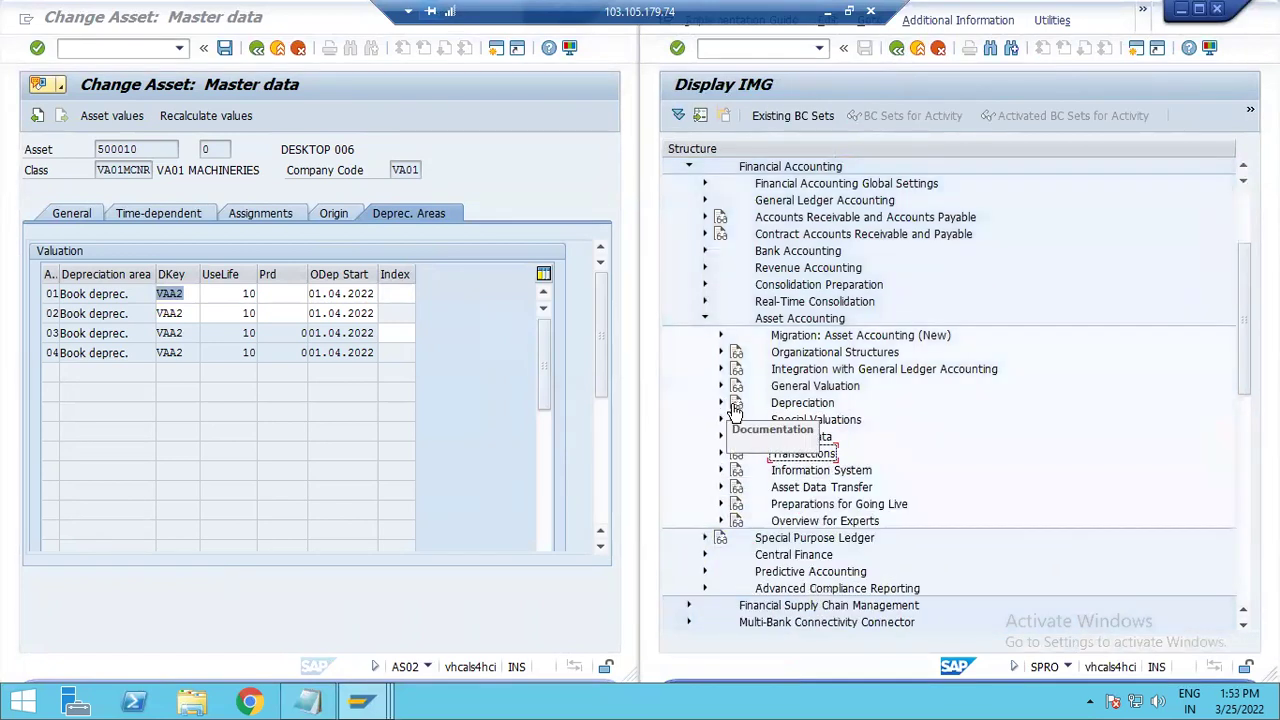
Open Define Asset Classes under Organizational Structures, Asset Classes, and display the details of class VA01MCNR
{"action": "left_click", "coordinate": [721, 352]}
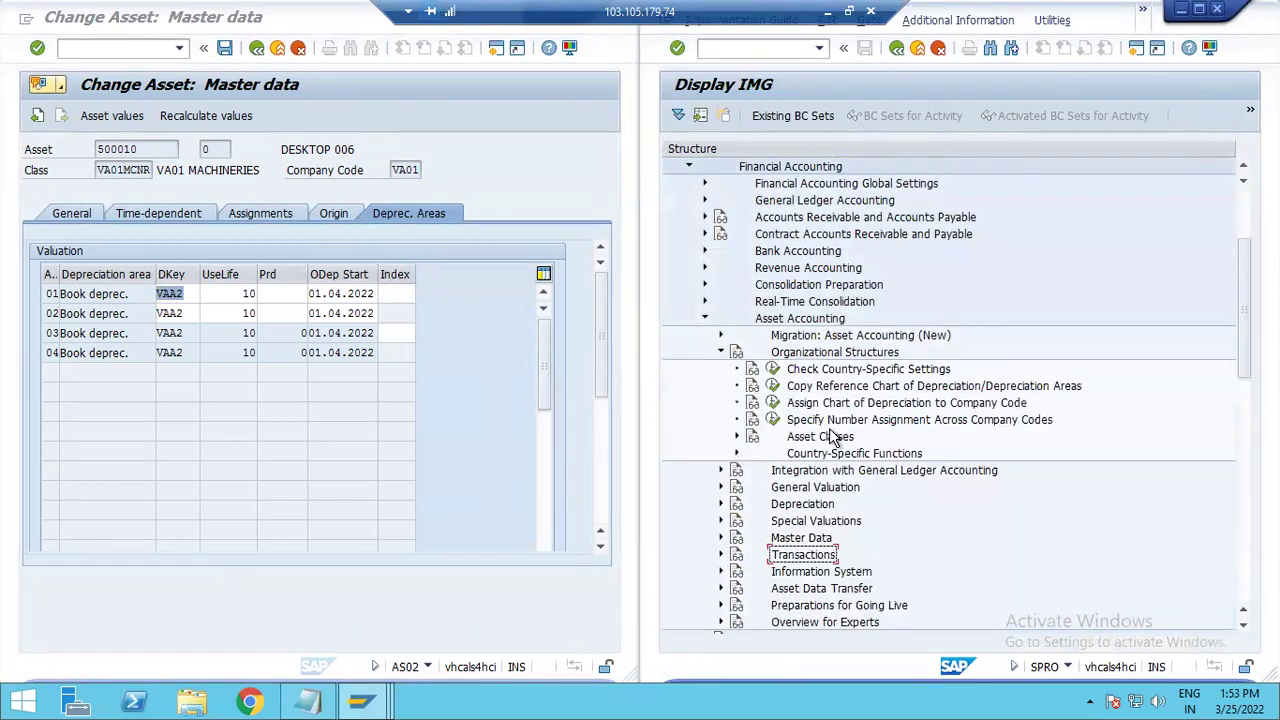
{"action": "left_click", "coordinate": [737, 436]}
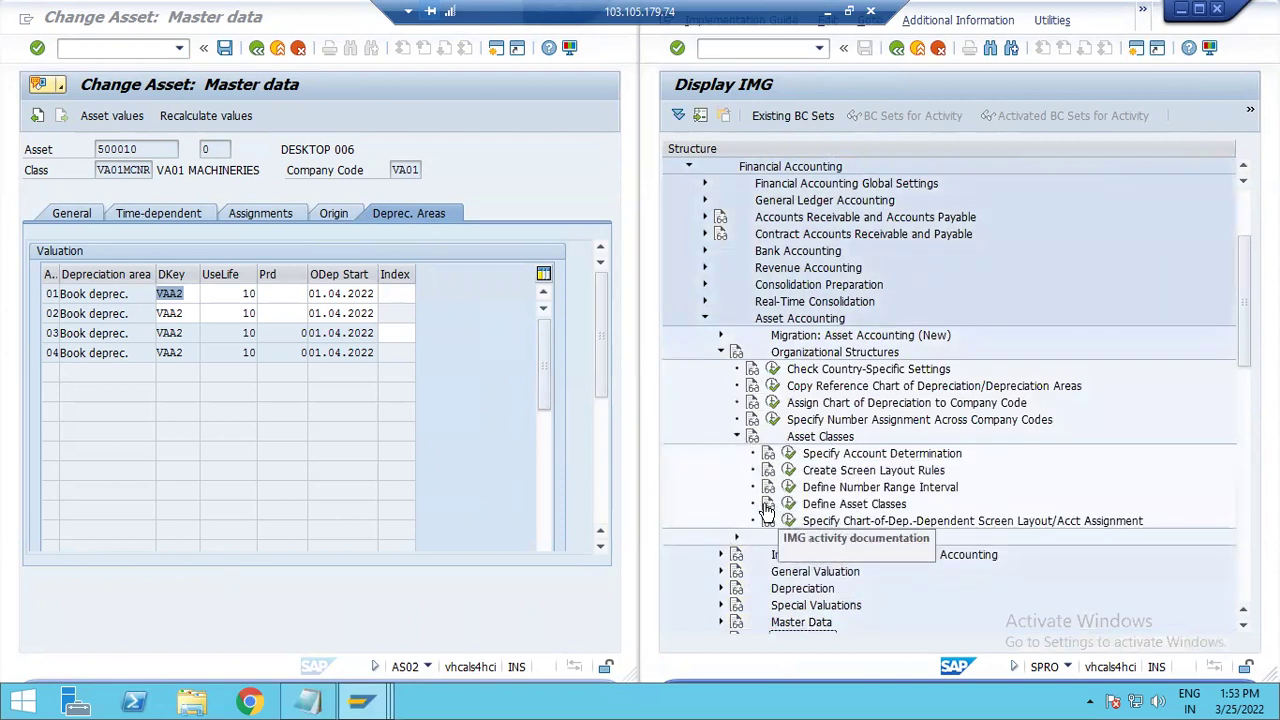
{"action": "left_click", "coordinate": [795, 505]}
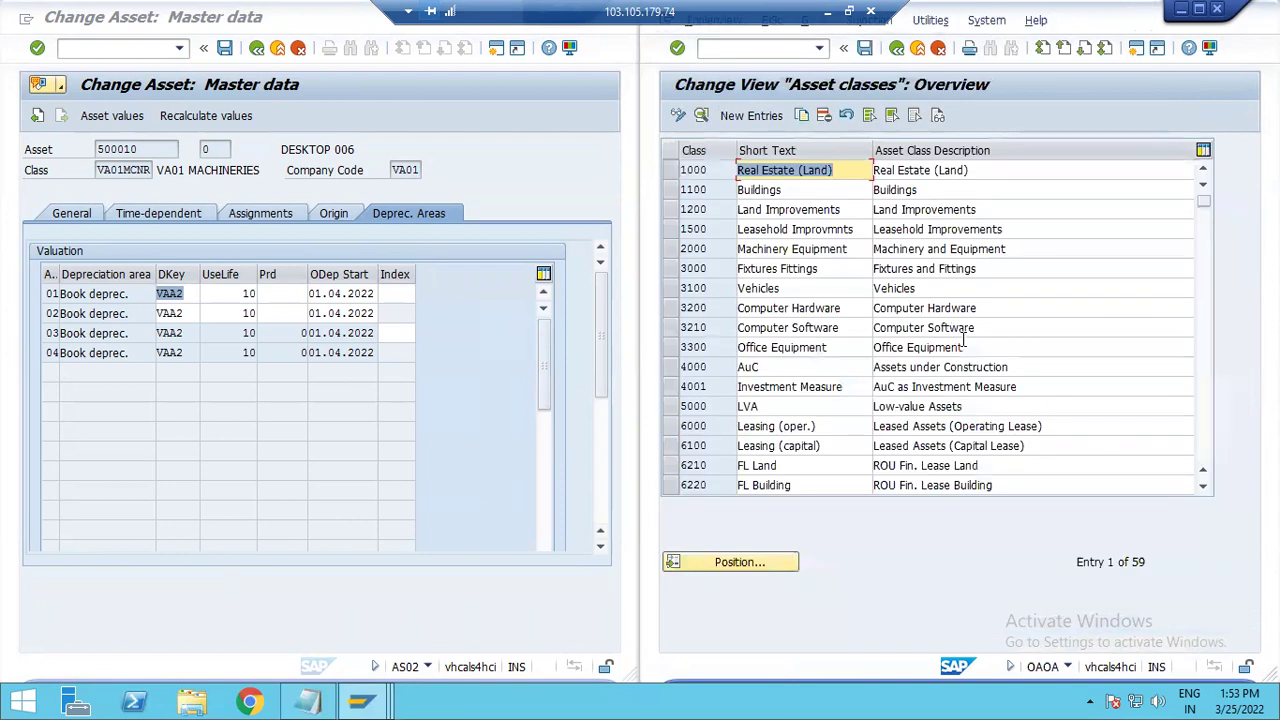
{"action": "scroll", "coordinate": [787, 375], "scroll_direction": "down", "scroll_amount": 16}
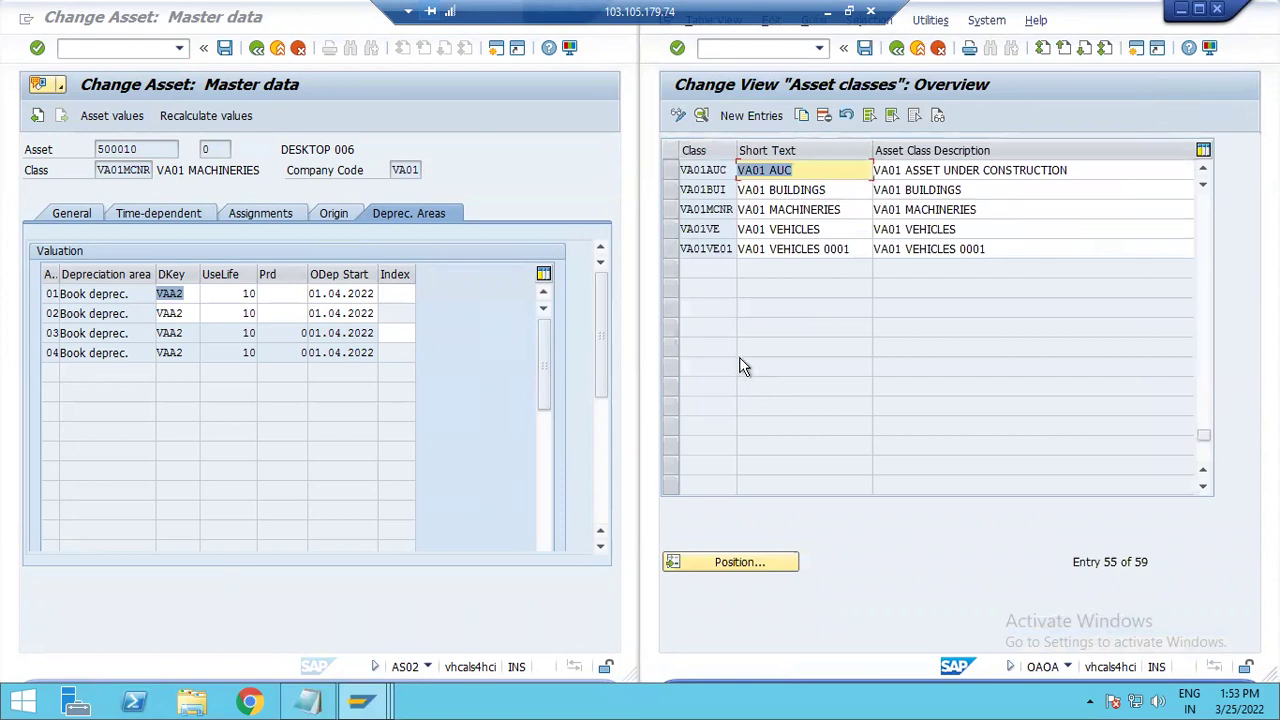
{"action": "double_click", "coordinate": [720, 327]}
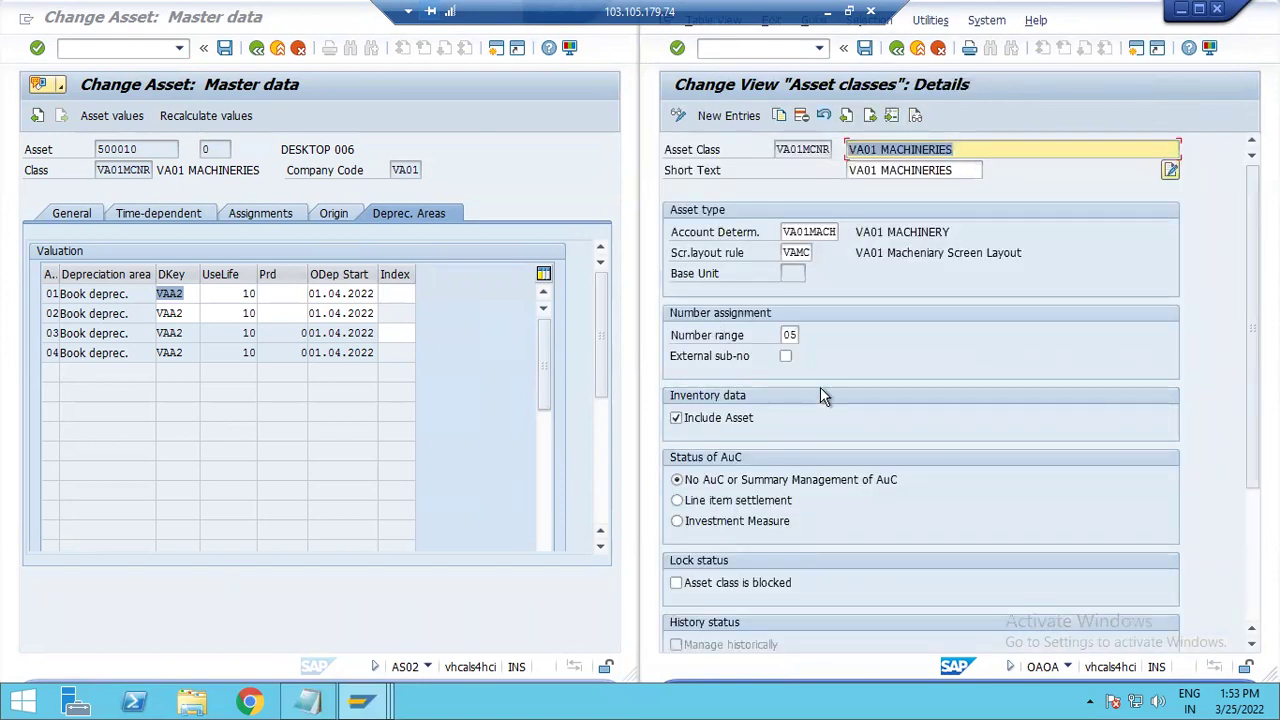
Review the three settings that define class VA01MCNR: account determination, screen layout rule and number range
{"action": "left_click", "coordinate": [796, 232]}
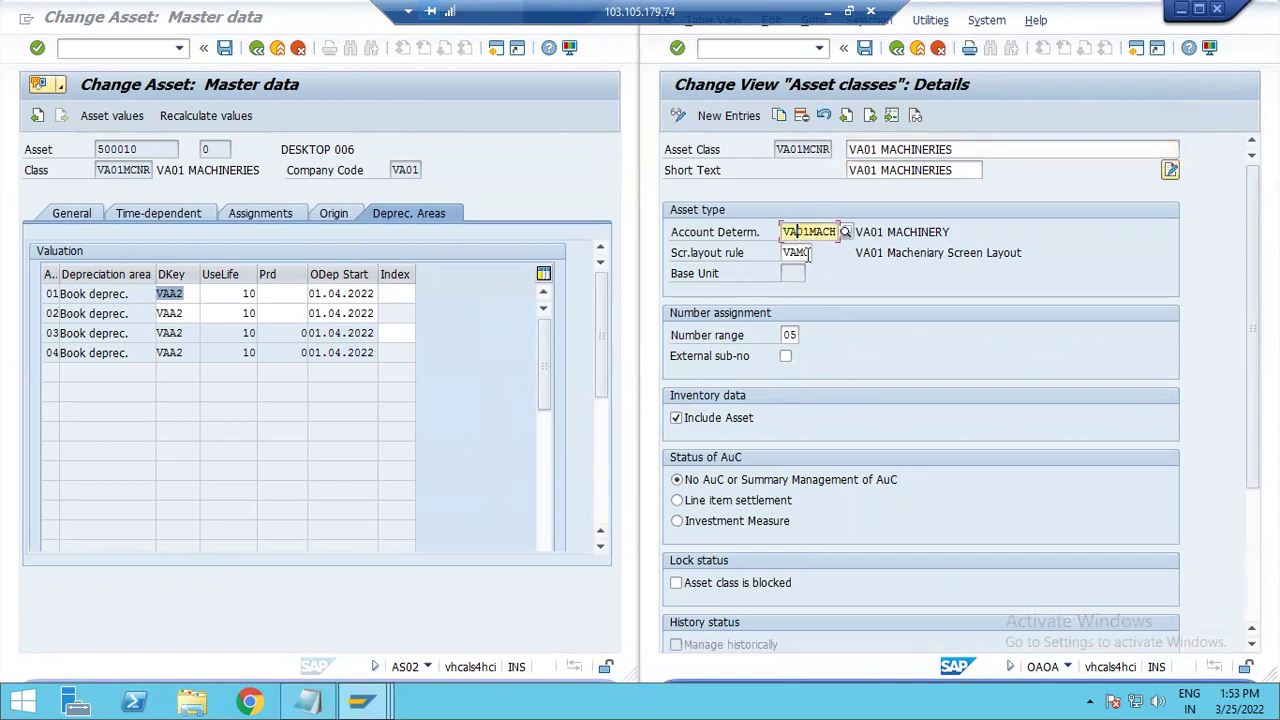
{"action": "left_click", "coordinate": [806, 252]}
{"action": "left_click", "coordinate": [790, 335]}
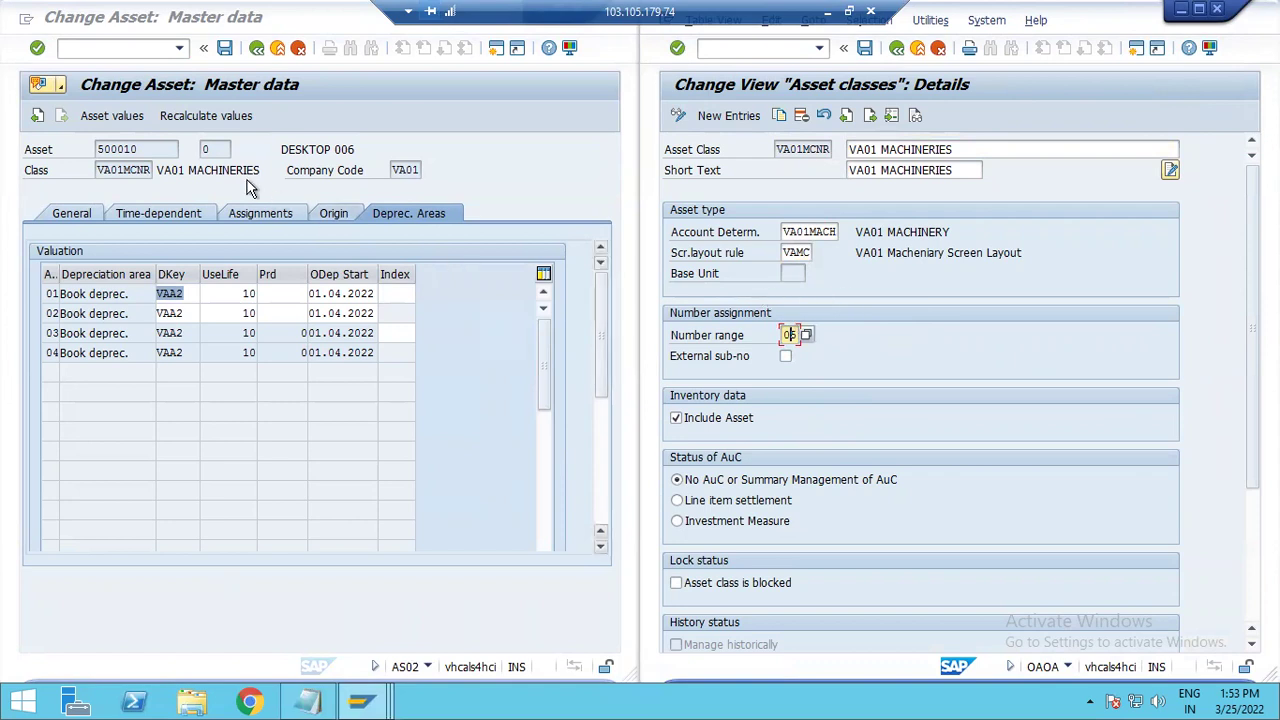
Open SPRO in a new session and expand the SAP Reference IMG to Financial Accounting, Asset Accounting, Organizational Structures, Asset Classes
{"action": "left_click", "coordinate": [353, 122]}
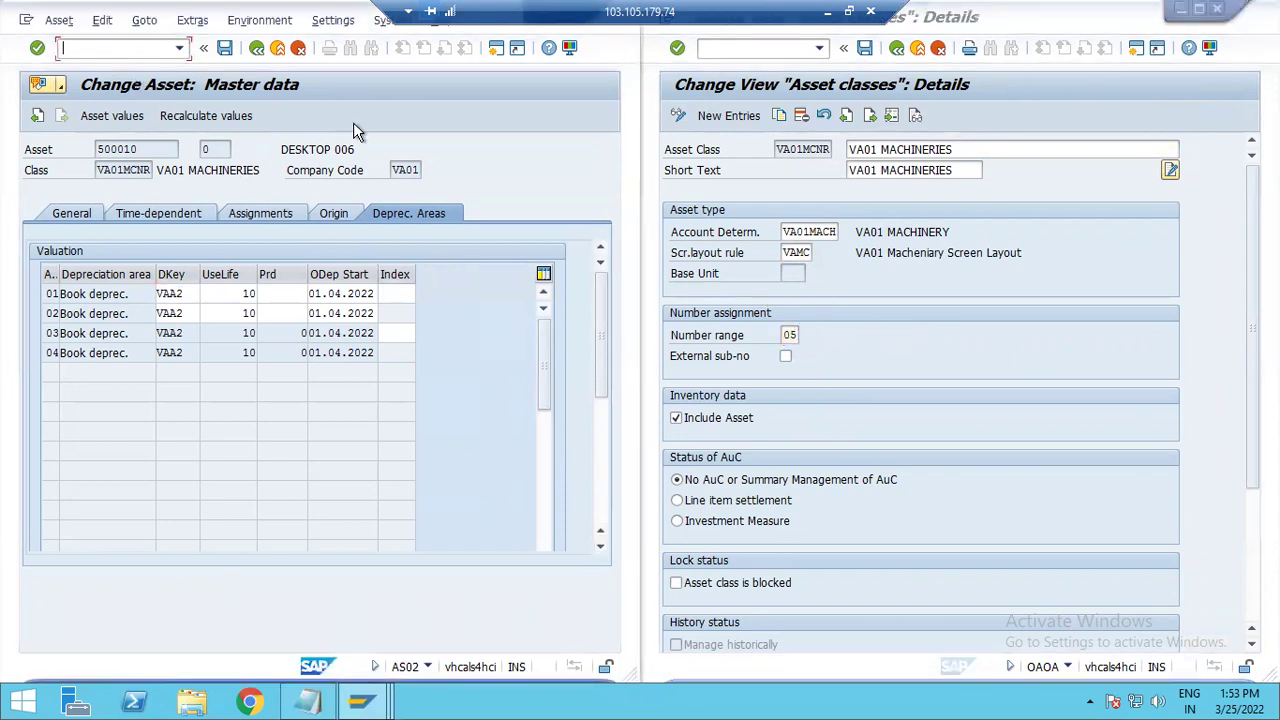
{"action": "type", "text": "/OSPRO"}
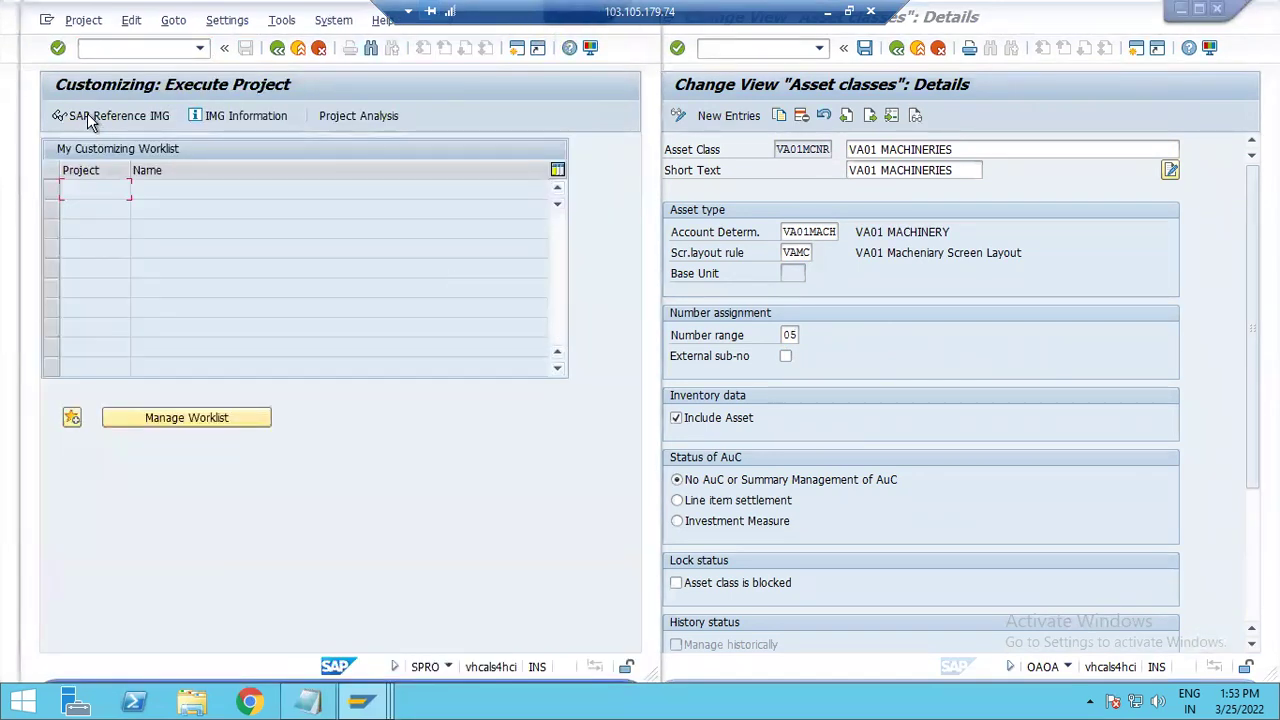
{"action": "left_click", "coordinate": [92, 119]}
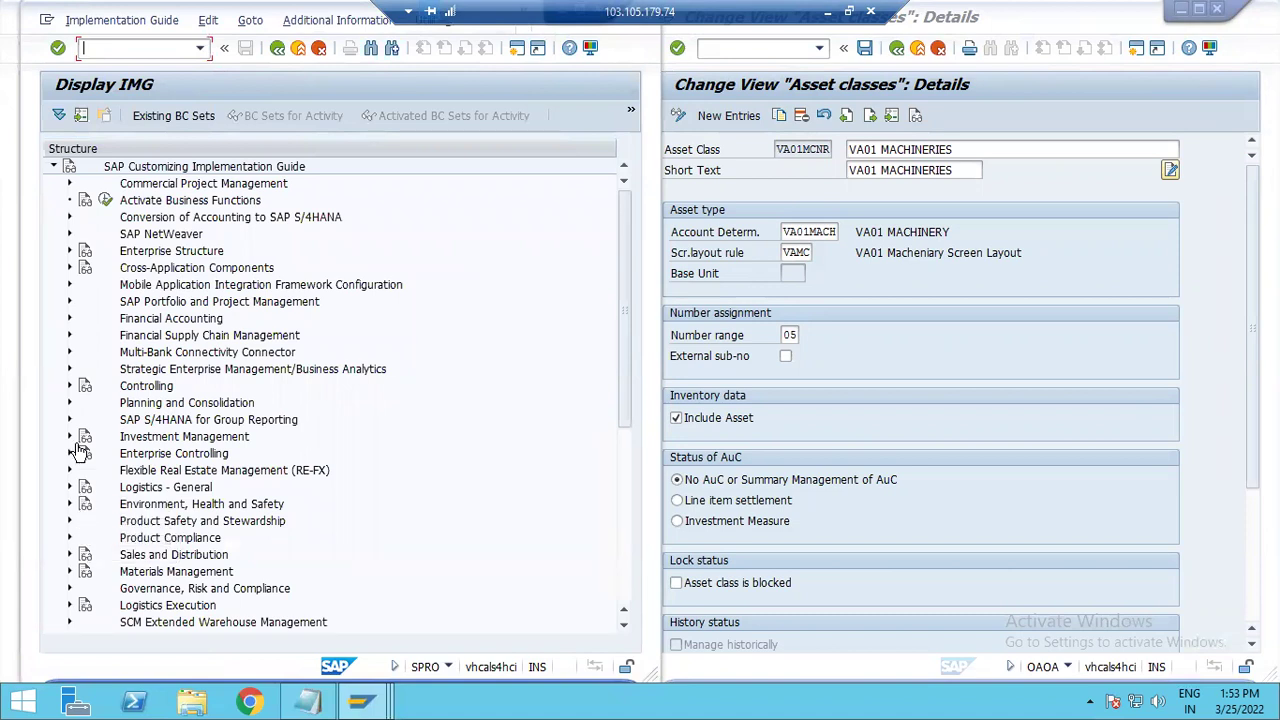
{"action": "left_click", "coordinate": [70, 319]}
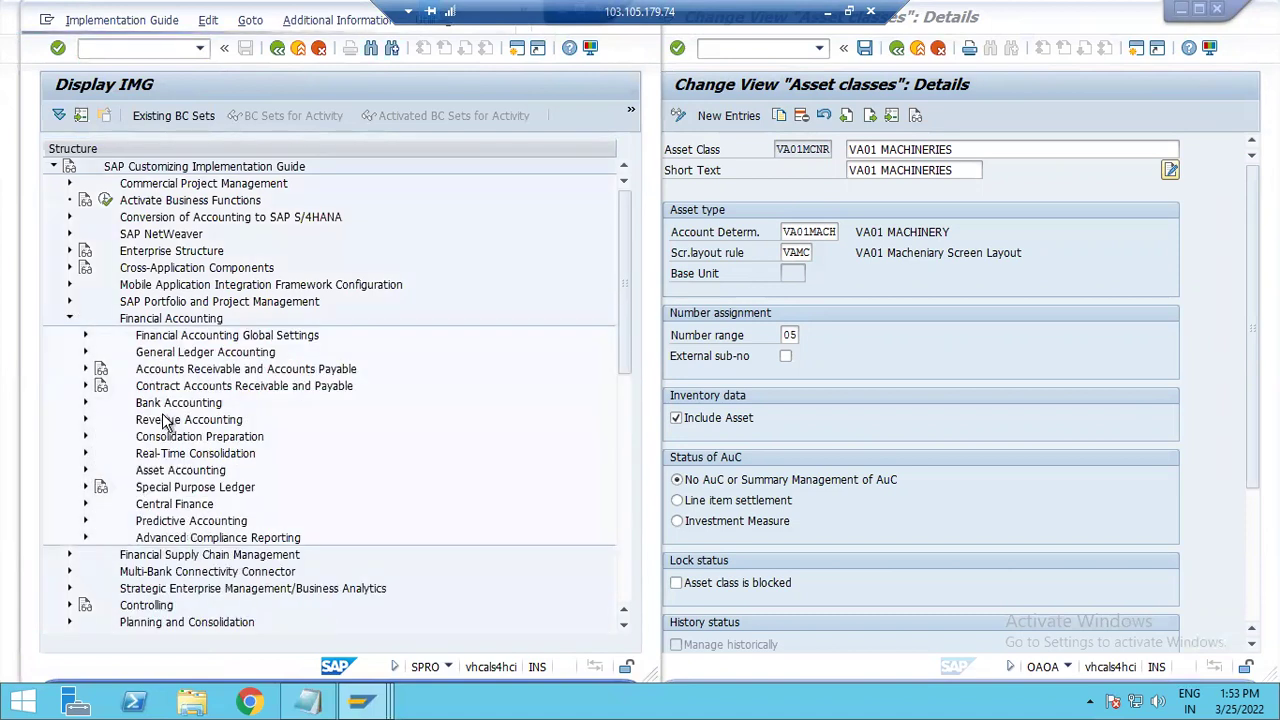
{"action": "left_click", "coordinate": [85, 471]}
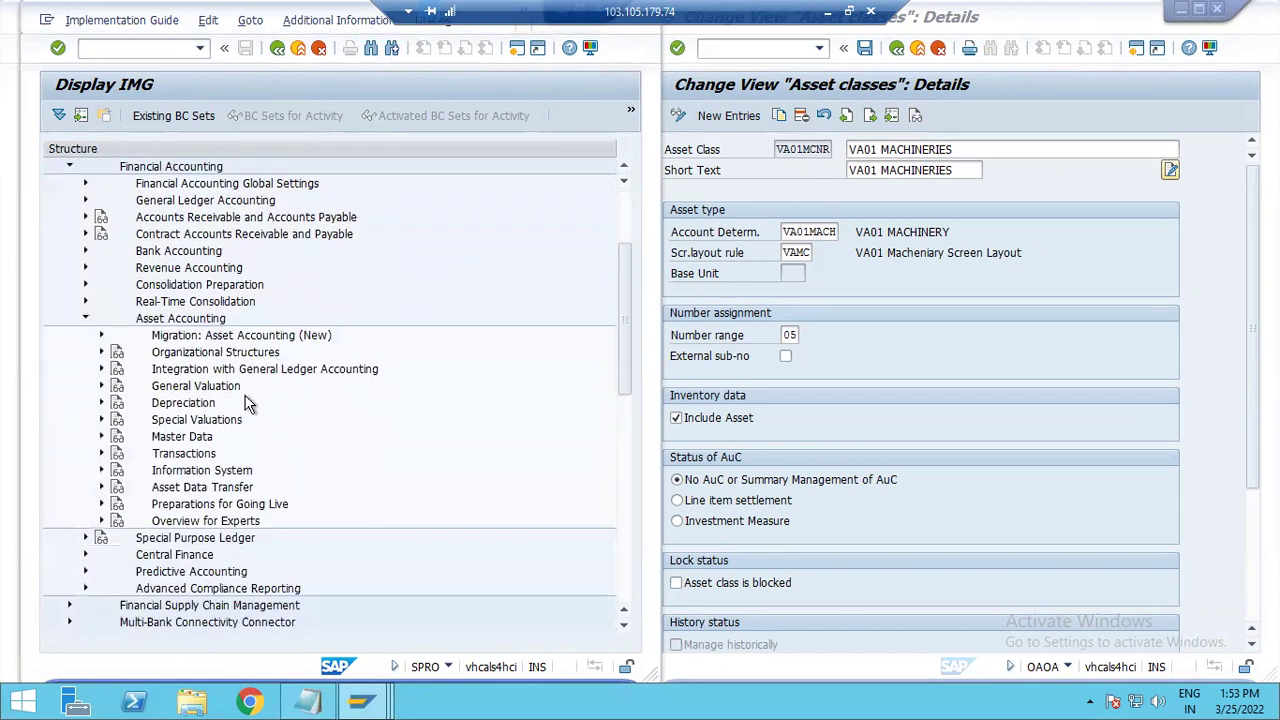
{"action": "left_click", "coordinate": [102, 352]}
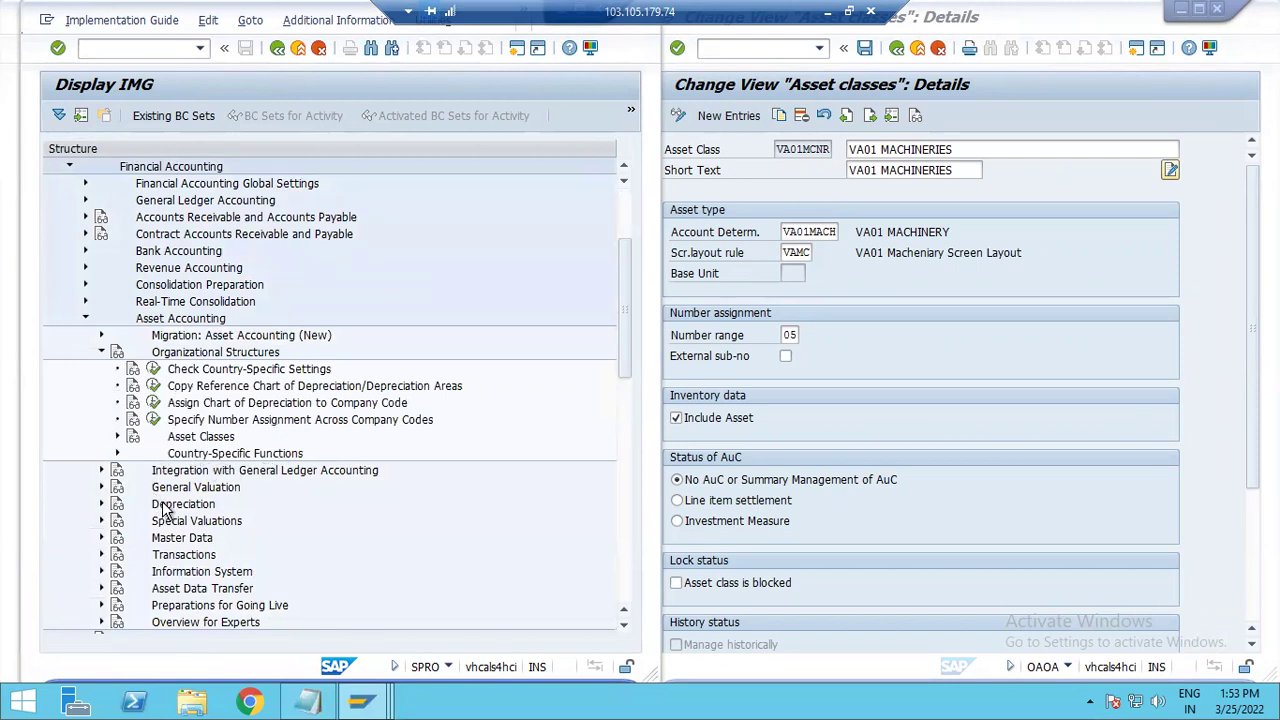
{"action": "left_click", "coordinate": [117, 437]}
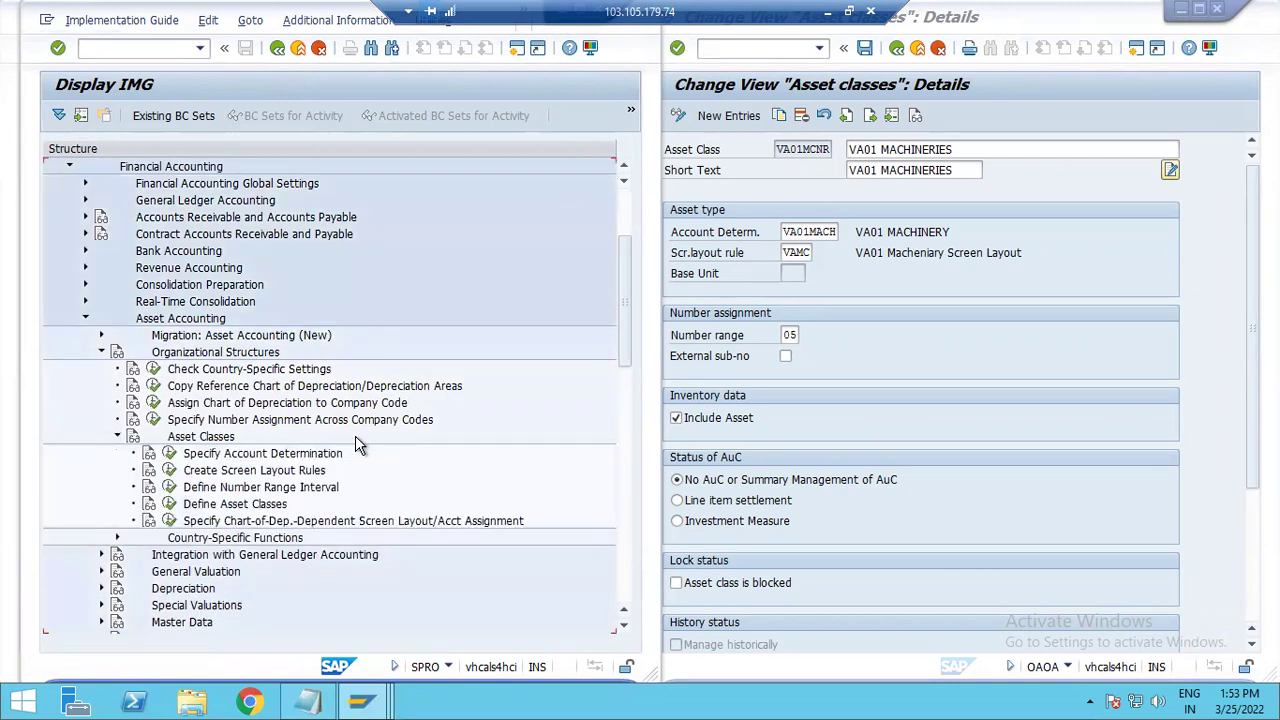
Match class VA01MCNR's account determination, screen layout rule and number range with the IMG activities under Asset Classes where each is configured
{"action": "left_click", "coordinate": [265, 457]}
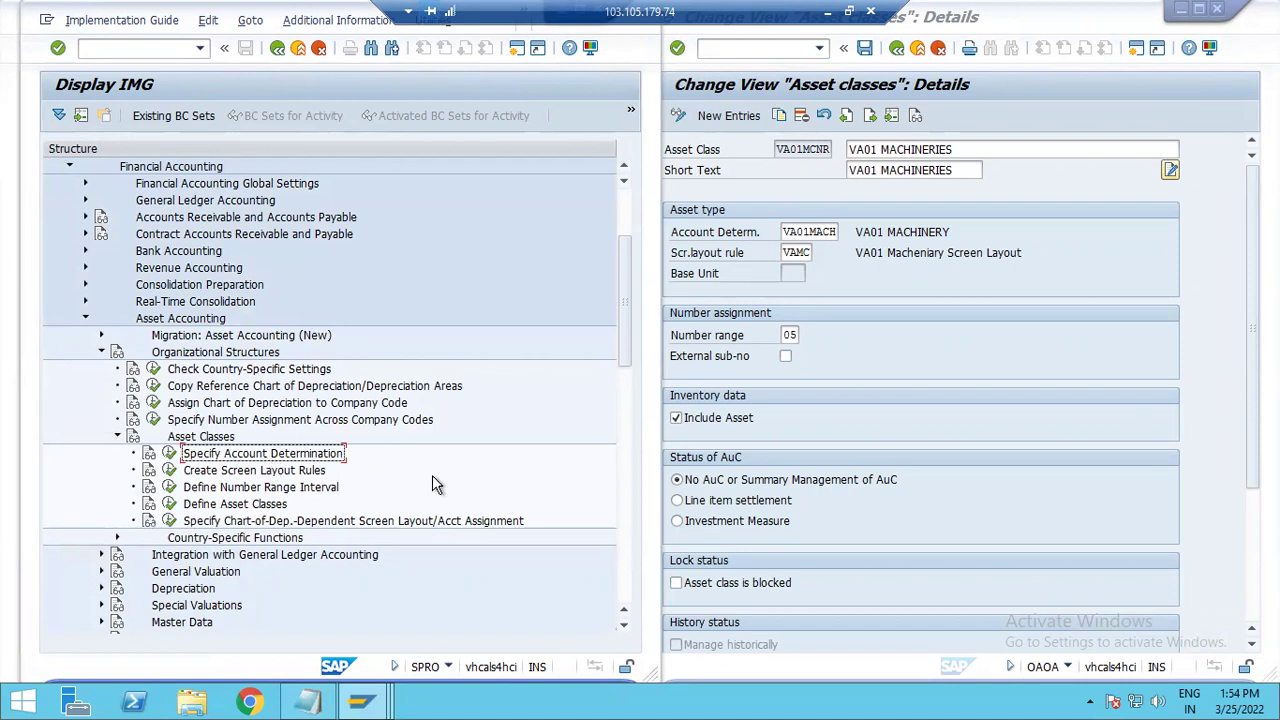
{"action": "left_click", "coordinate": [808, 231]}
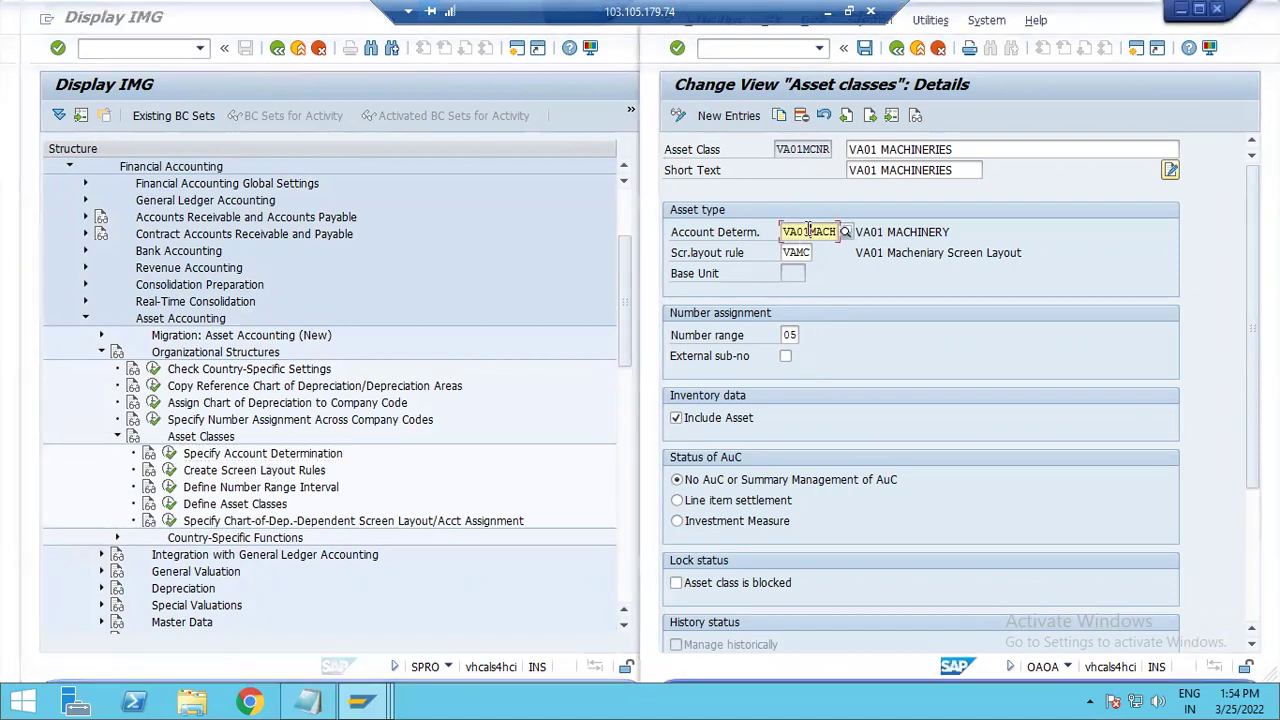
{"action": "left_click", "coordinate": [199, 456]}
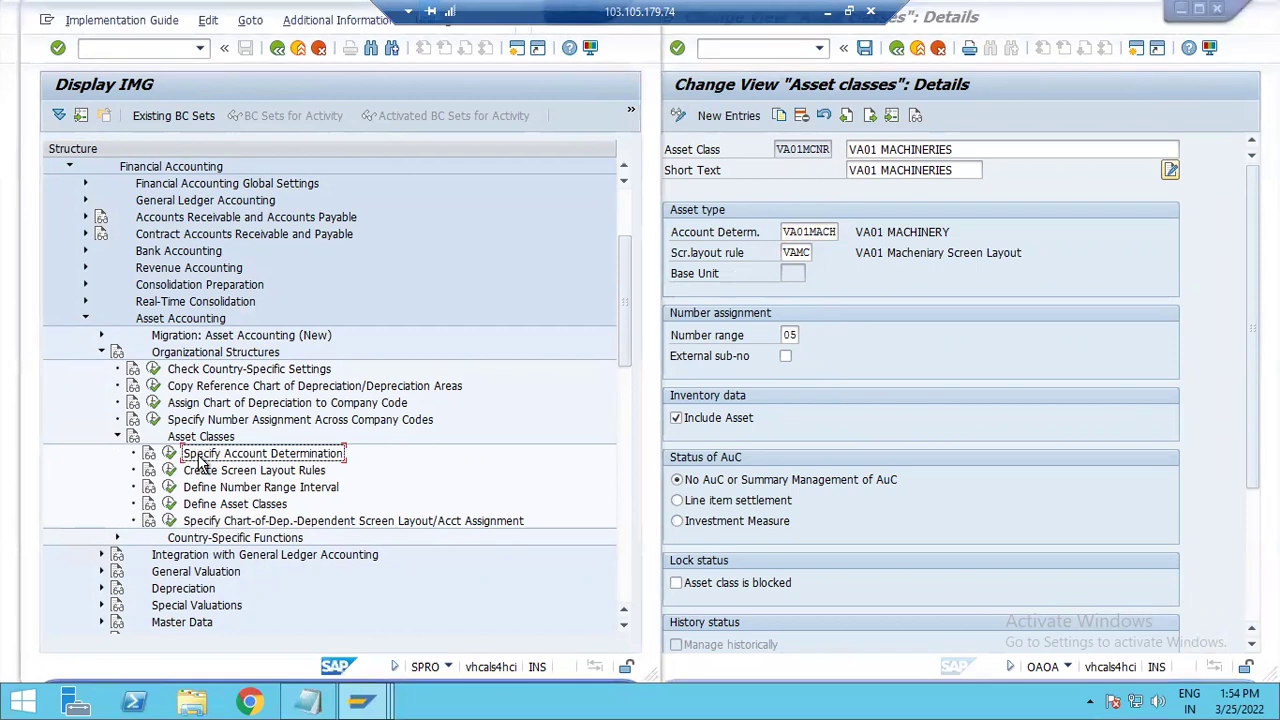
{"action": "left_click", "coordinate": [797, 252]}
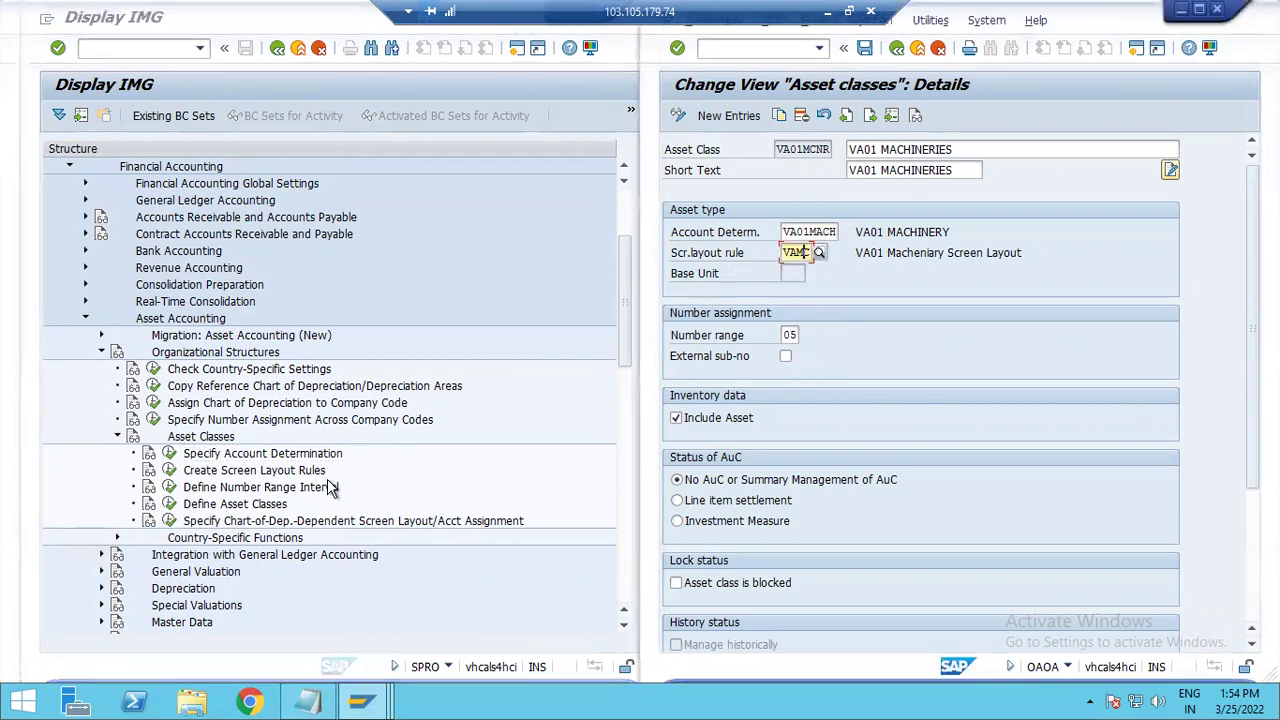
{"action": "left_click", "coordinate": [260, 472]}
{"action": "left_click", "coordinate": [792, 335]}
{"action": "left_click", "coordinate": [248, 489]}
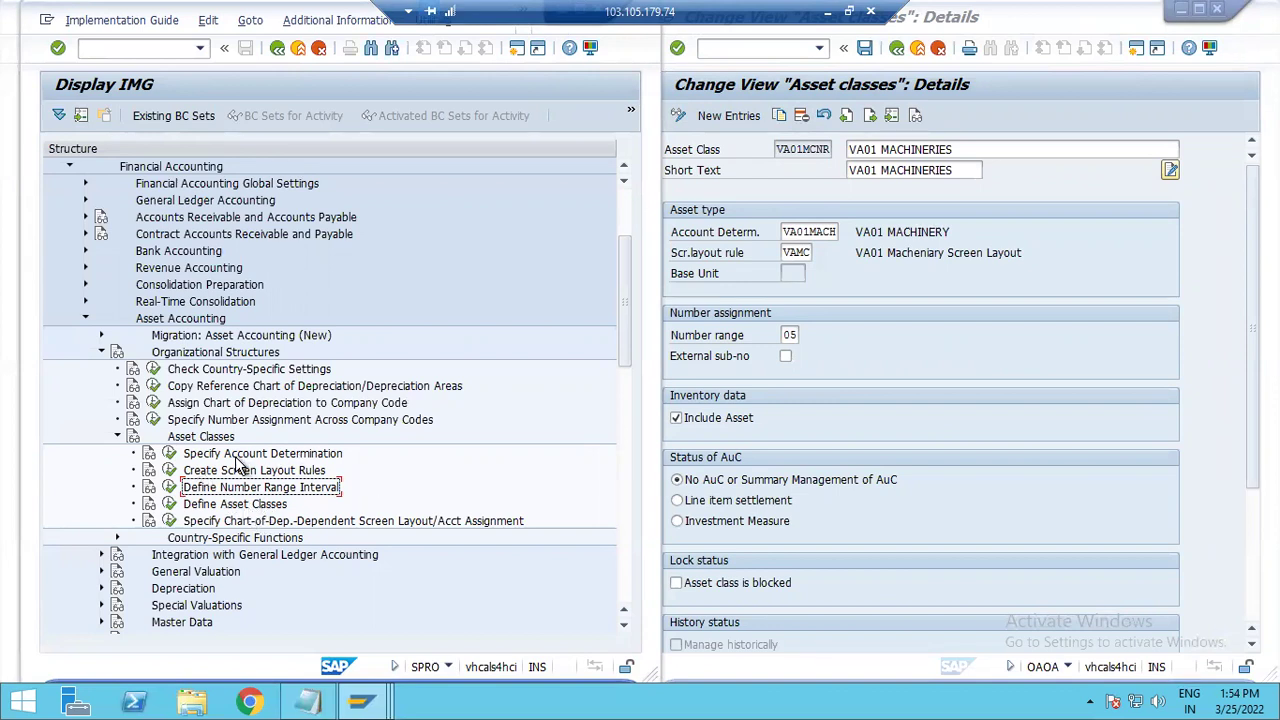
Open Specify Account Determination for the class's account determination setting, view the list of entries and return to the IMG
{"action": "left_click", "coordinate": [801, 231]}
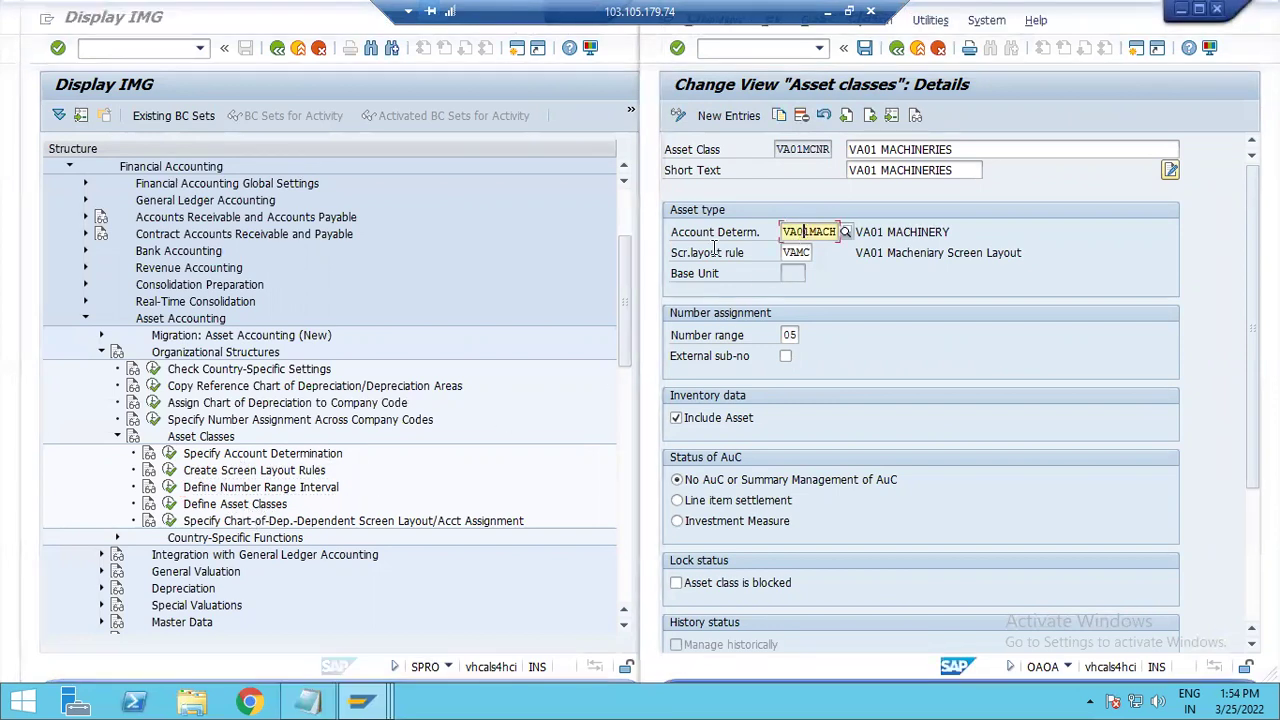
{"action": "left_click", "coordinate": [169, 454]}
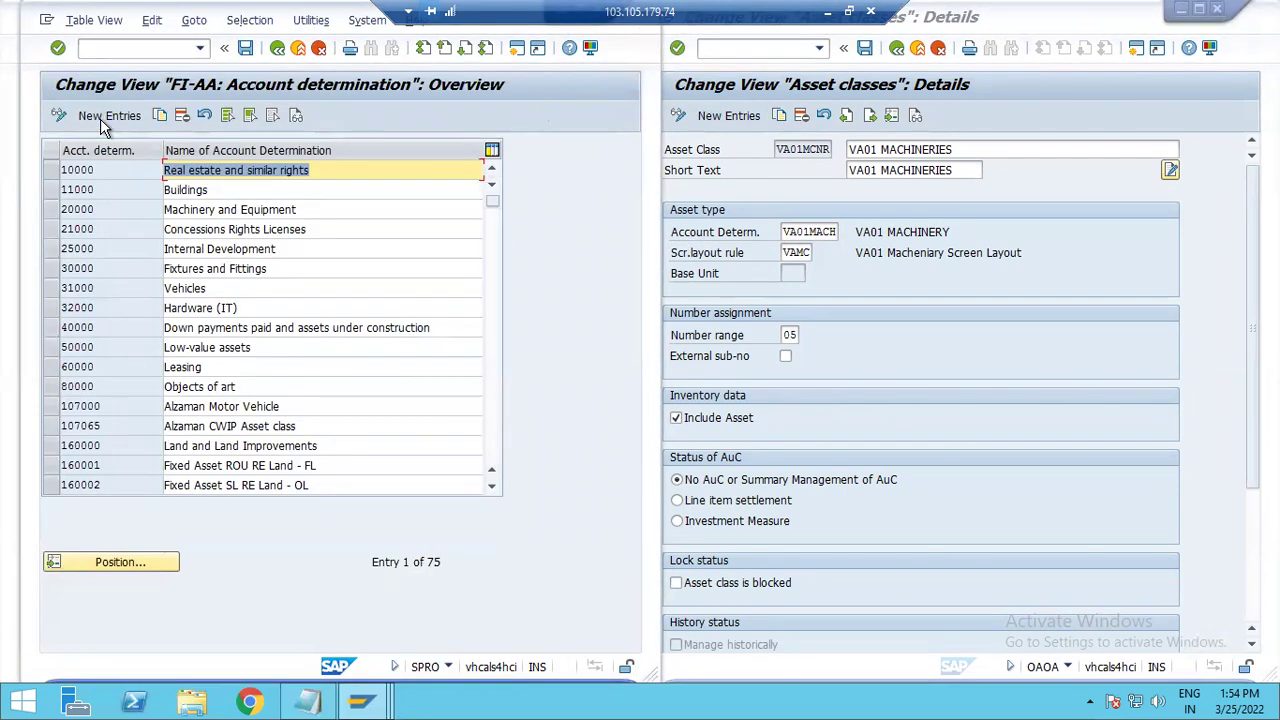
{"action": "left_click", "coordinate": [60, 288]}
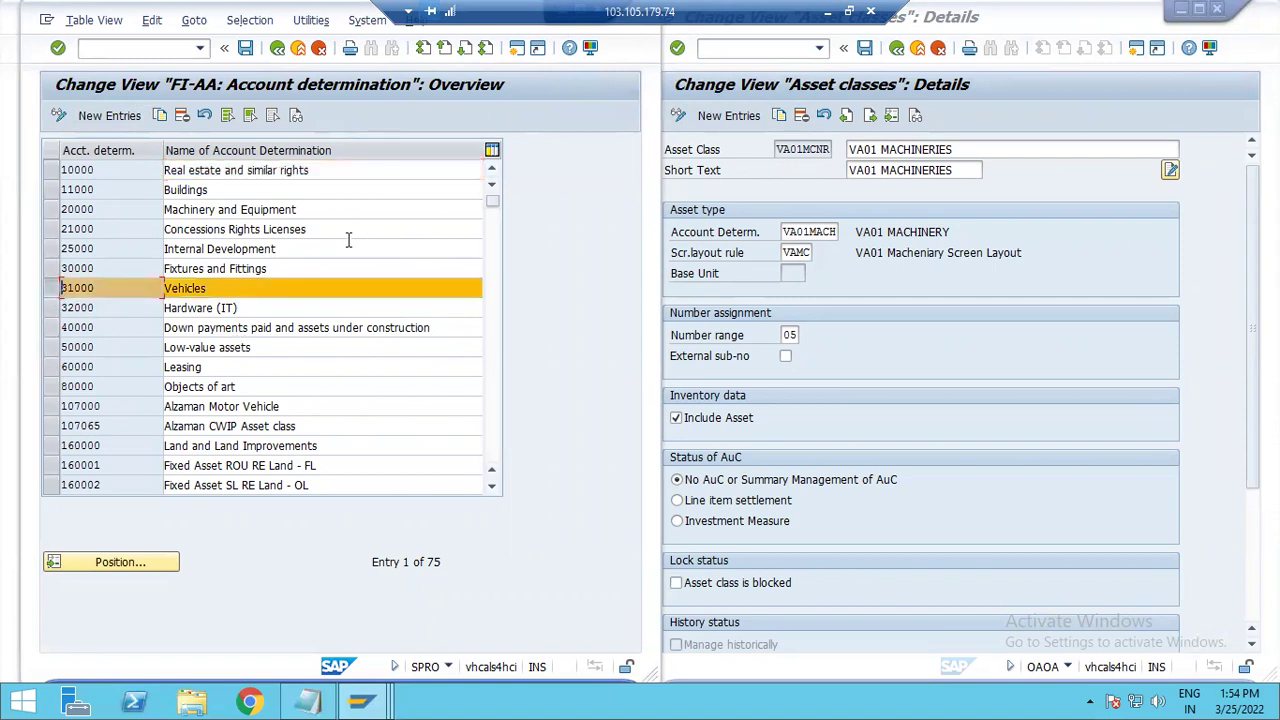
{"action": "left_click", "coordinate": [278, 49]}
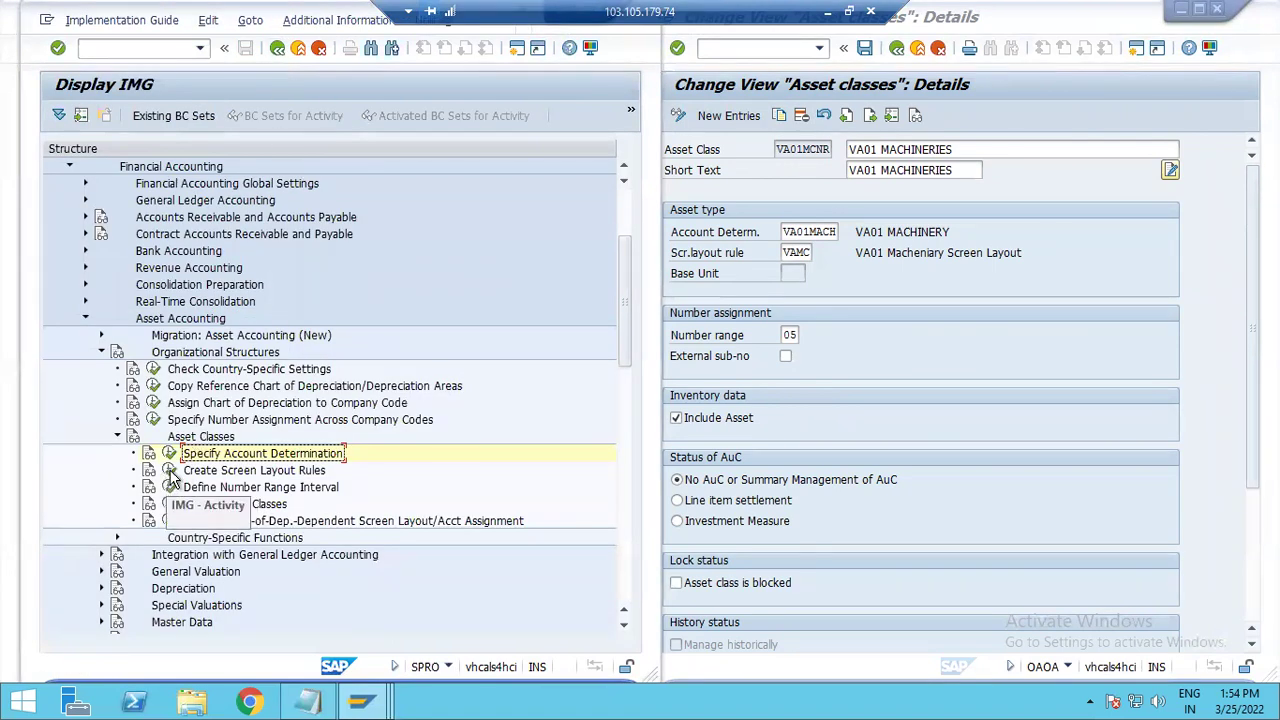
Open Create Screen Layout Rules, view the list of layout rules for master records and return to the IMG
{"action": "left_click", "coordinate": [169, 471]}
{"action": "left_click", "coordinate": [53, 289]}
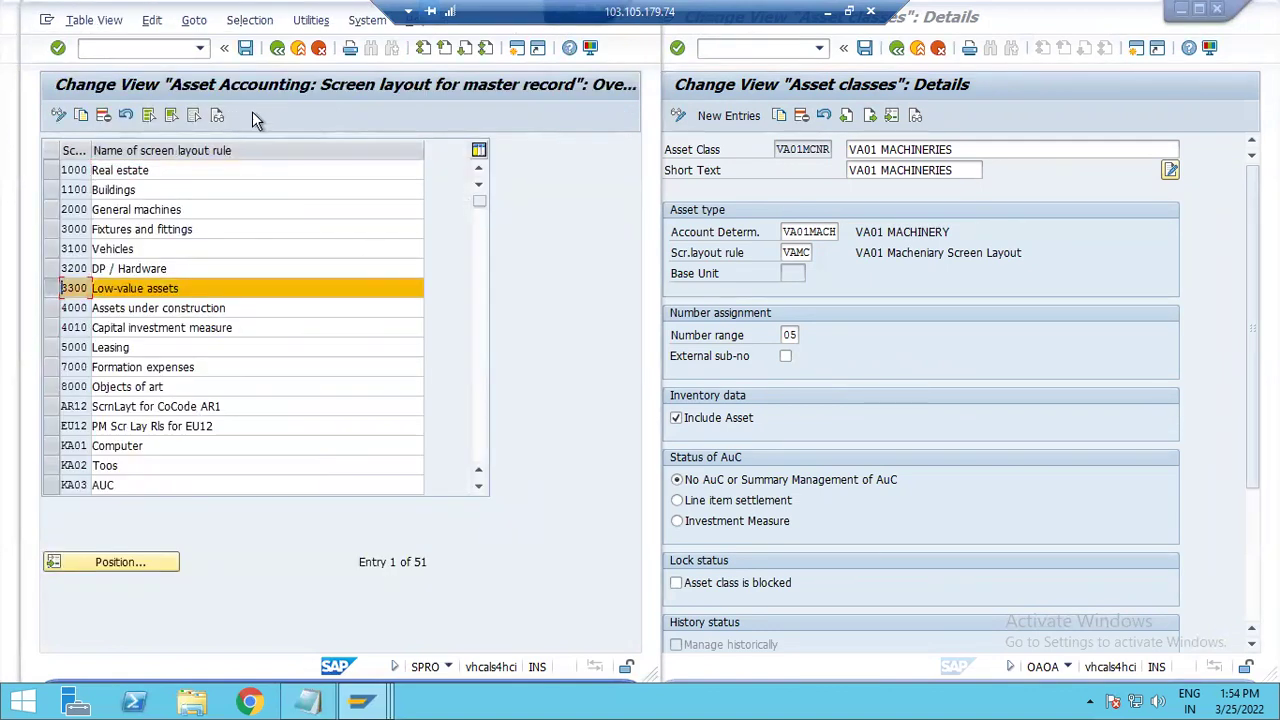
{"action": "left_click", "coordinate": [277, 48]}
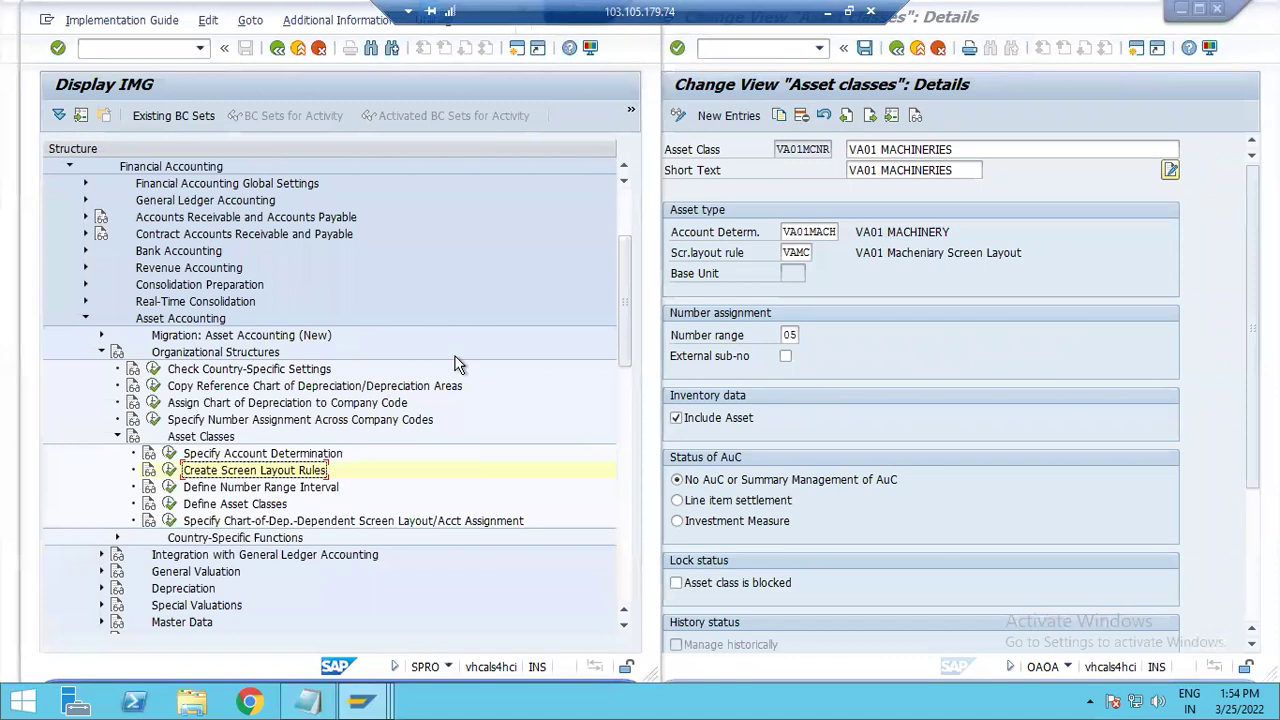
Open Define Number Range Interval for company code VA01 in change mode and examine the start number of range 05
{"action": "left_click", "coordinate": [170, 490]}
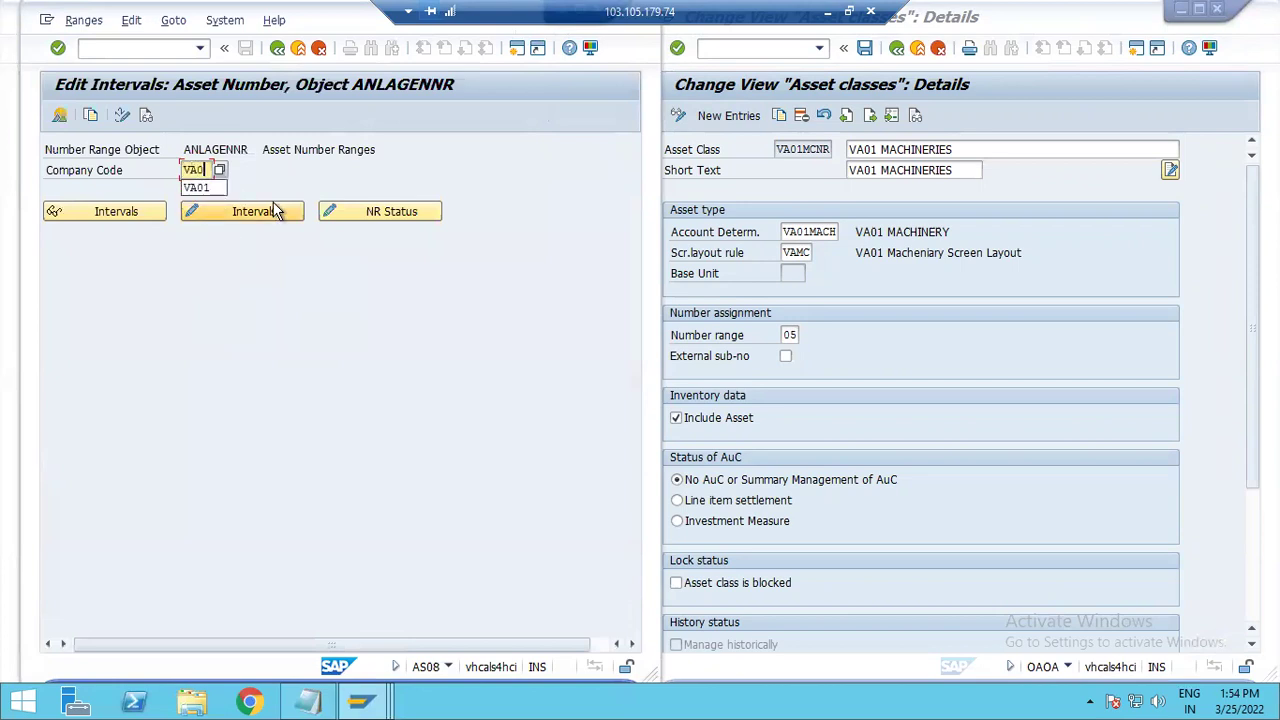
{"action": "left_click", "coordinate": [222, 212]}
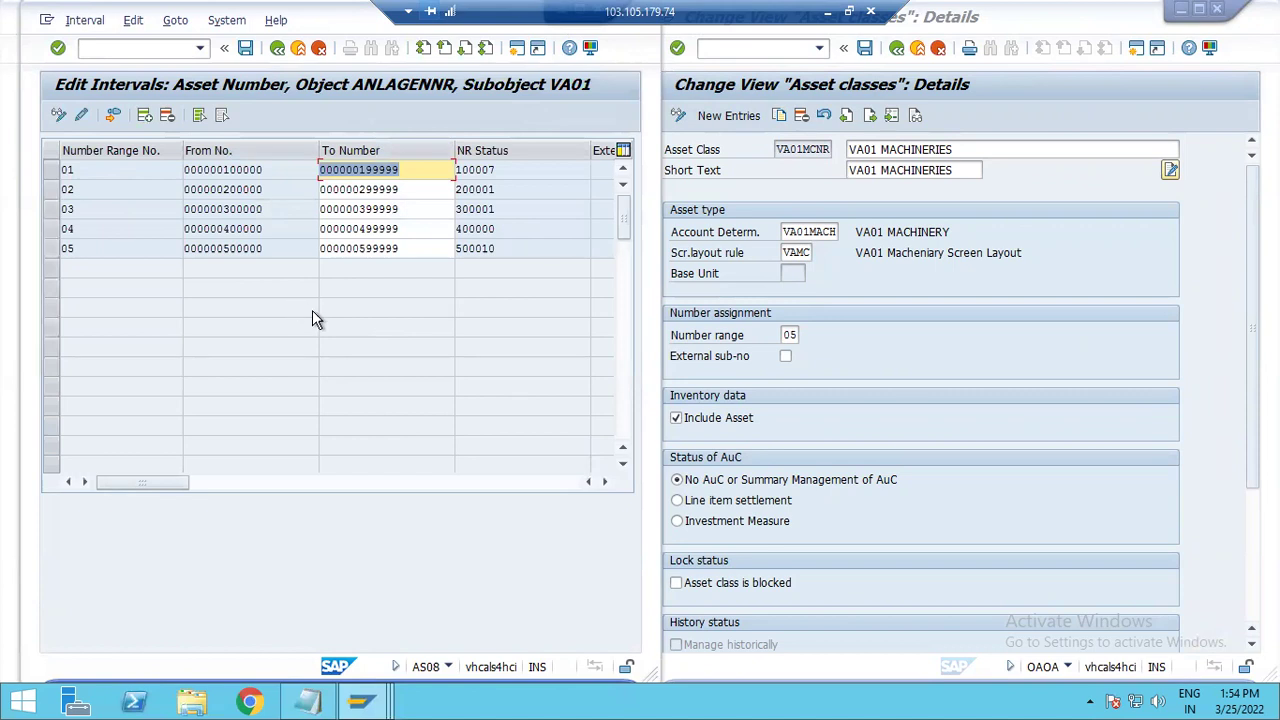
{"action": "left_click_drag", "start_coordinate": [285, 248], "coordinate": [214, 248]}
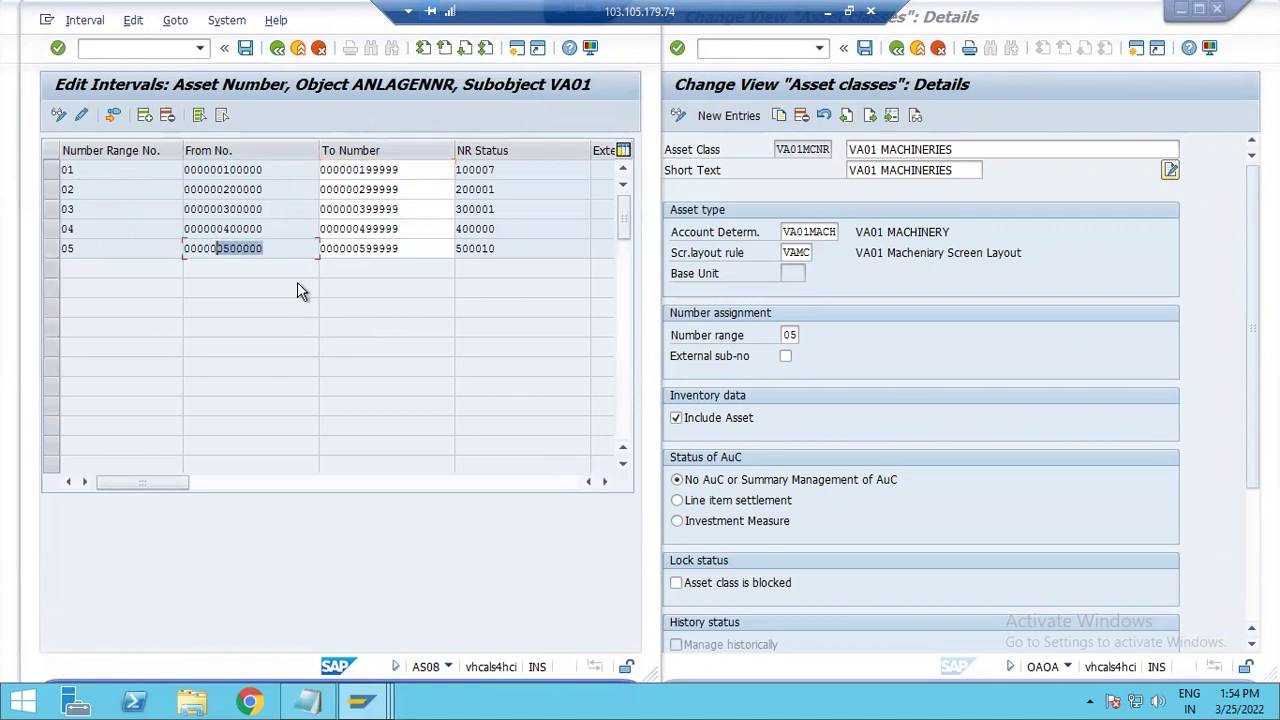
Switch to the asset master record session and check its asset number against number range 05
{"action": "left_click", "coordinate": [361, 701]}
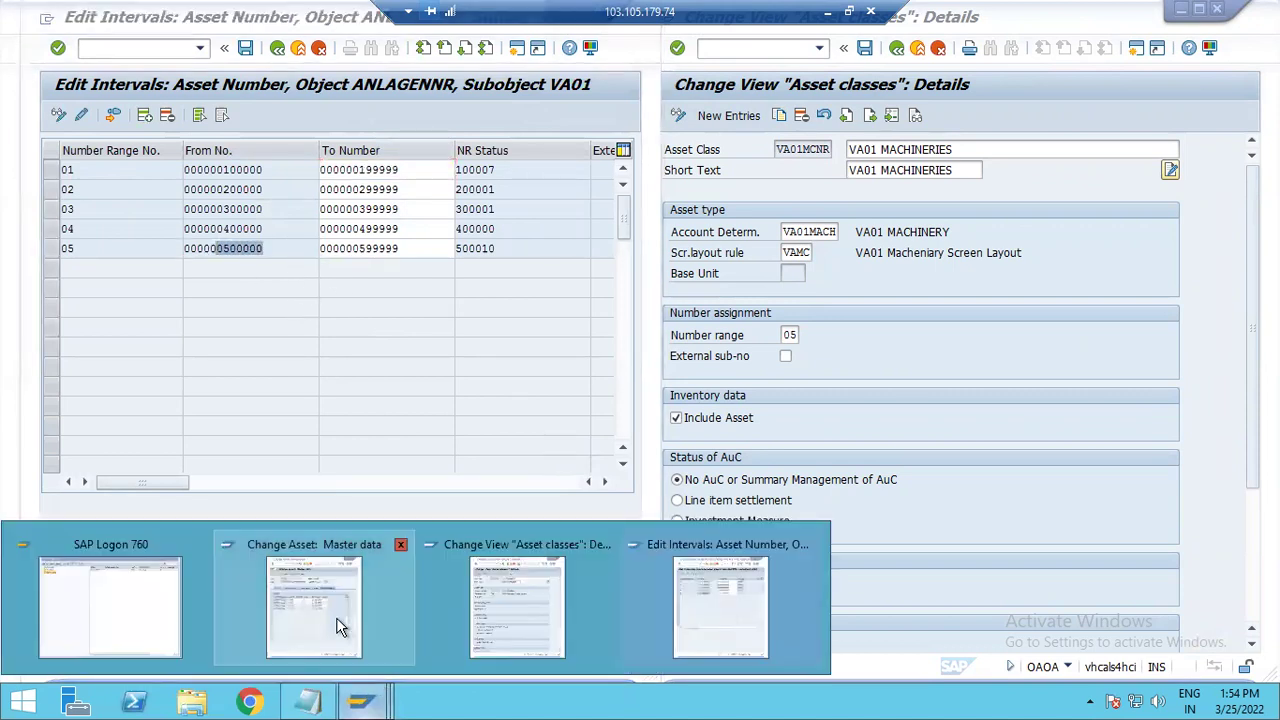
{"action": "left_click", "coordinate": [337, 625]}
{"action": "left_click_drag", "start_coordinate": [150, 149], "coordinate": [17, 157]}
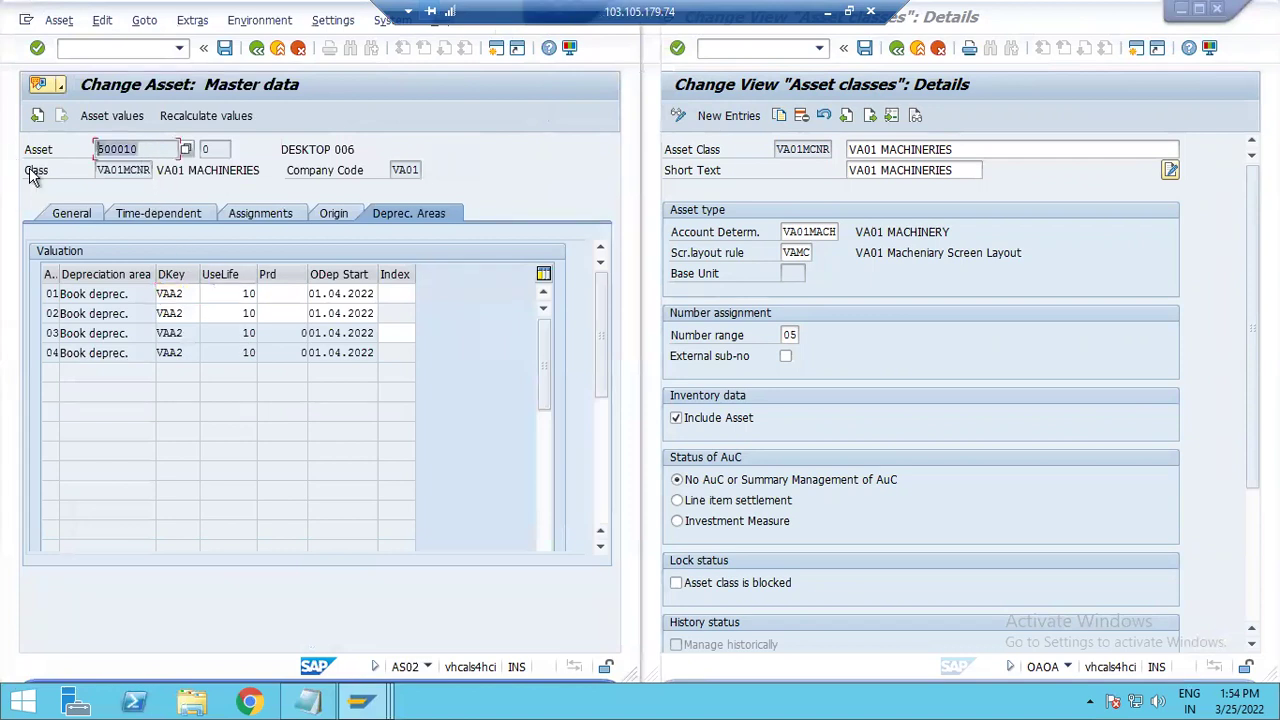
Switch between the asset class details and the number range intervals to compare the class settings with interval 05
{"action": "mouse_move", "coordinate": [361, 701]}
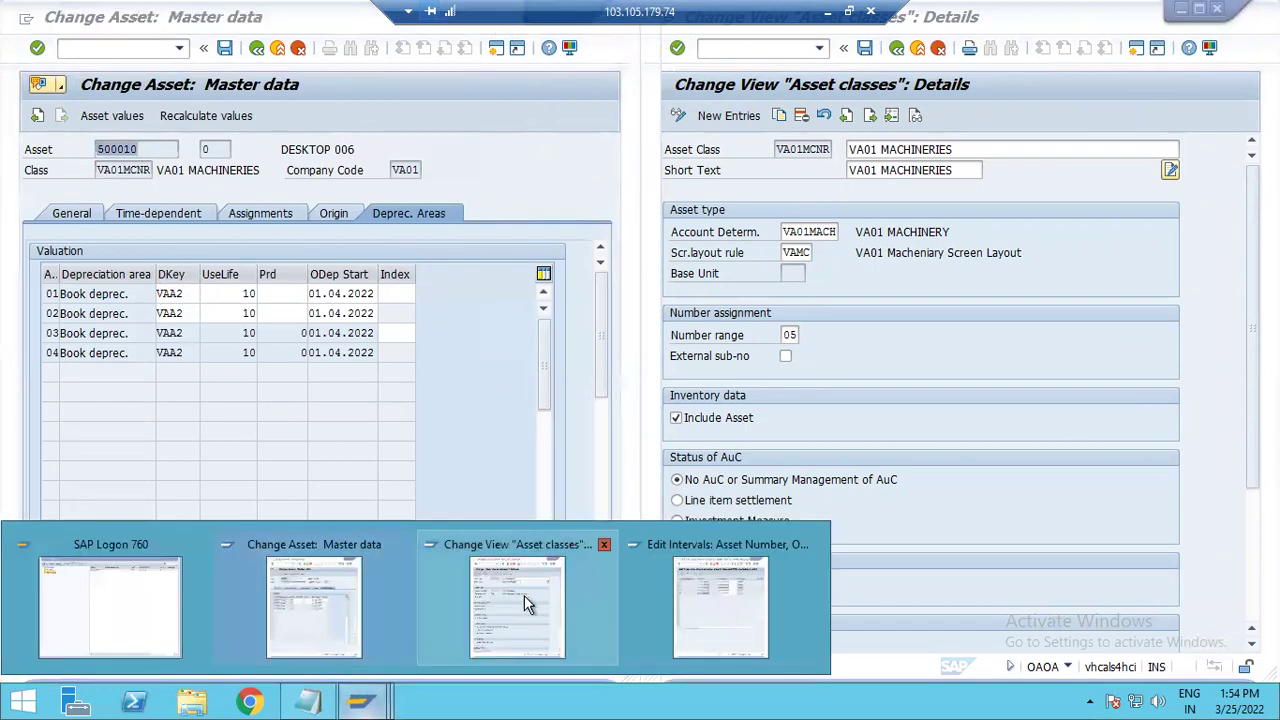
{"action": "mouse_move", "coordinate": [500, 609]}
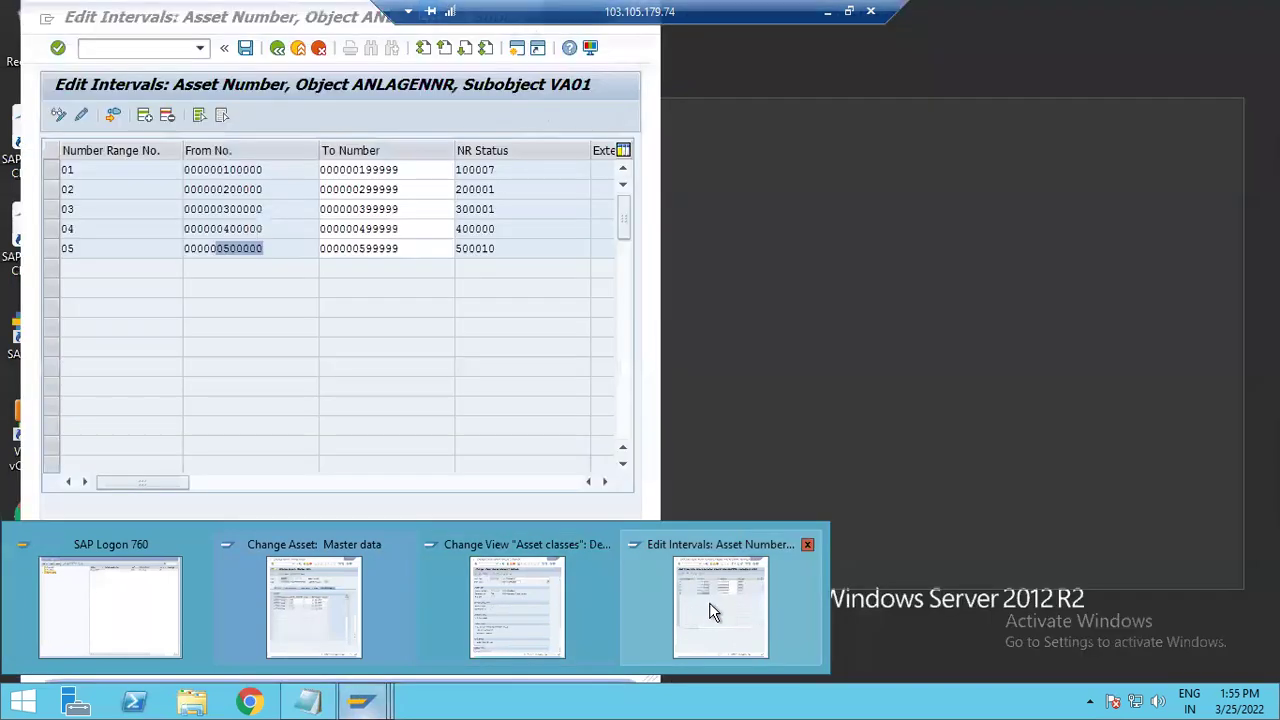
{"action": "left_click", "coordinate": [711, 602]}
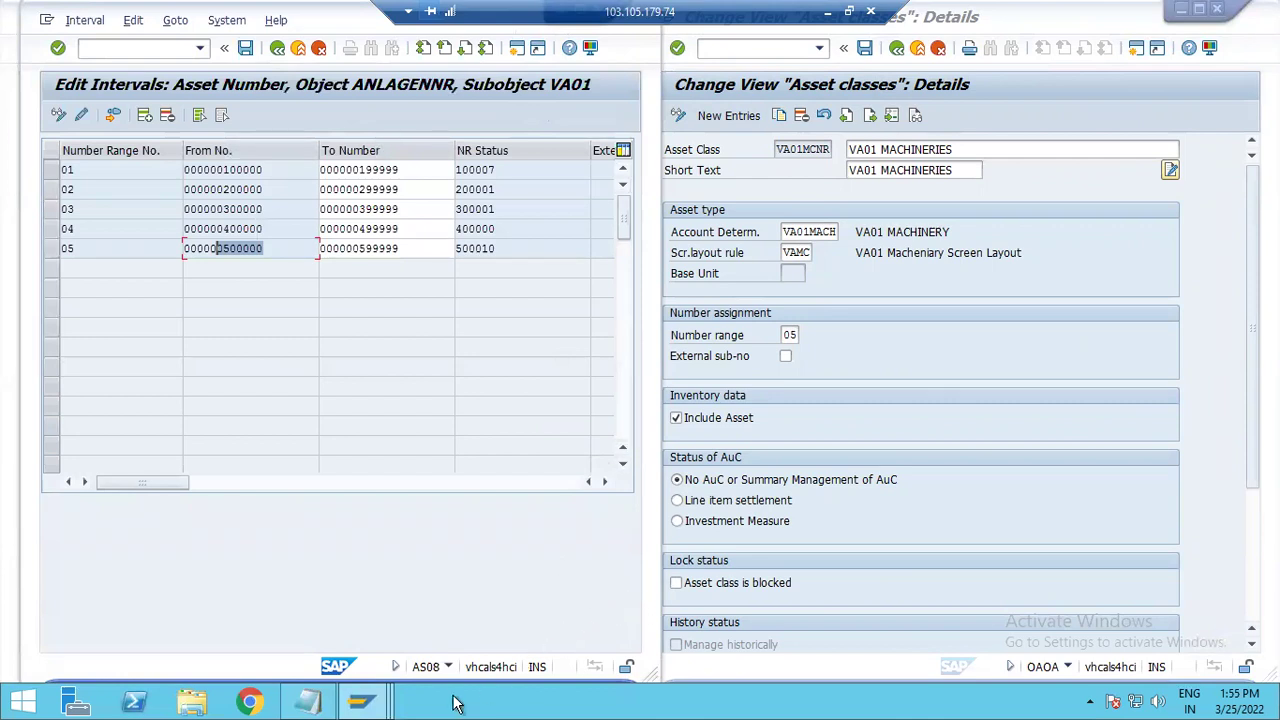
{"action": "left_click", "coordinate": [362, 701]}
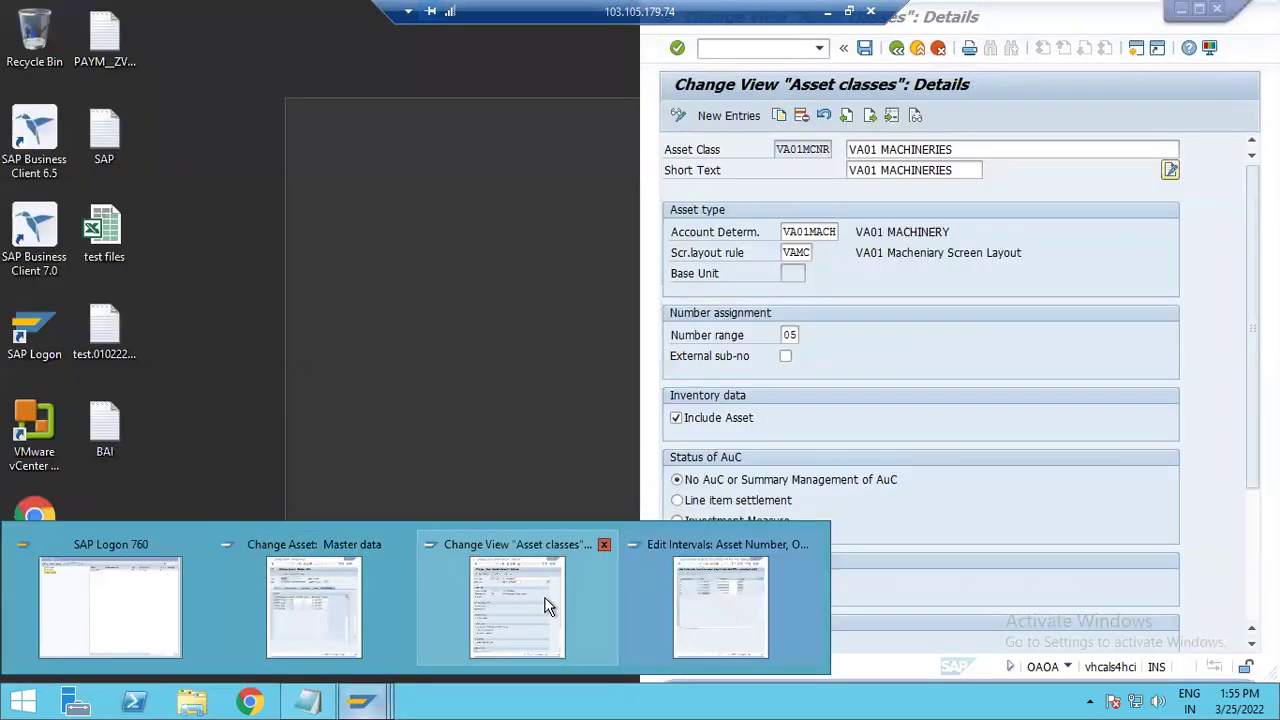
{"action": "left_click", "coordinate": [548, 606]}
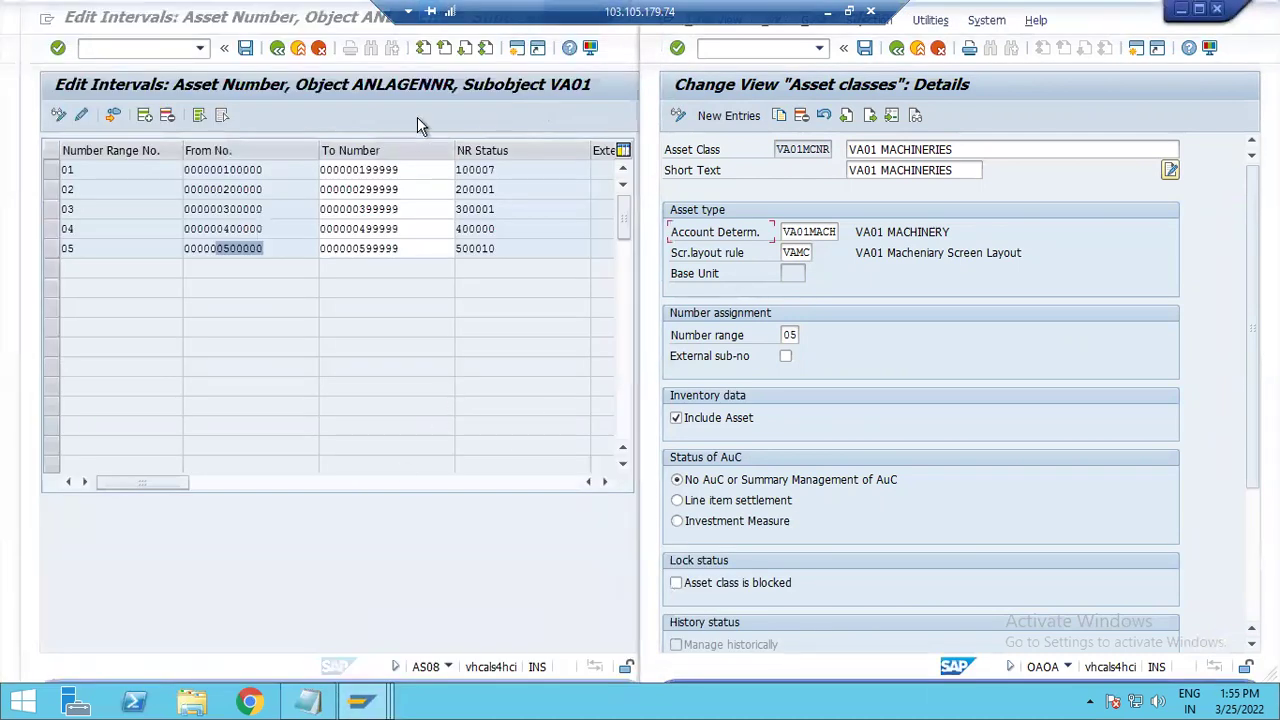
{"action": "left_click", "coordinate": [362, 701]}
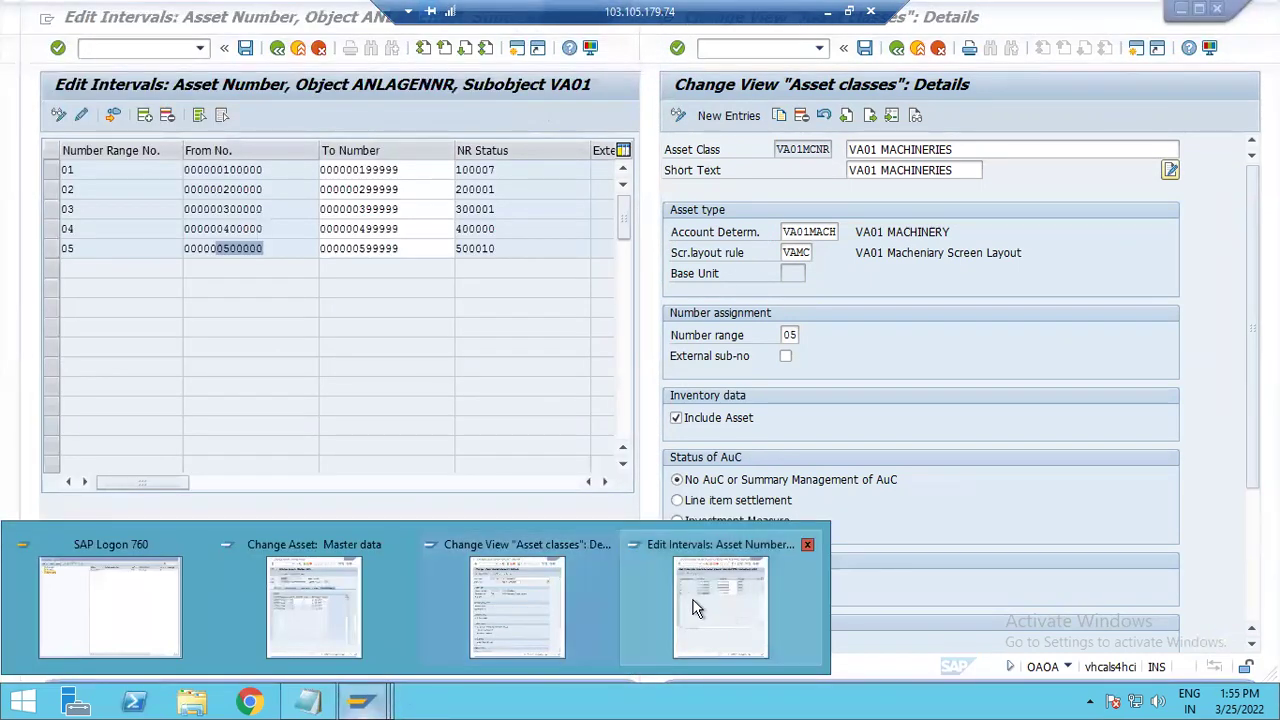
{"action": "left_click", "coordinate": [735, 602]}
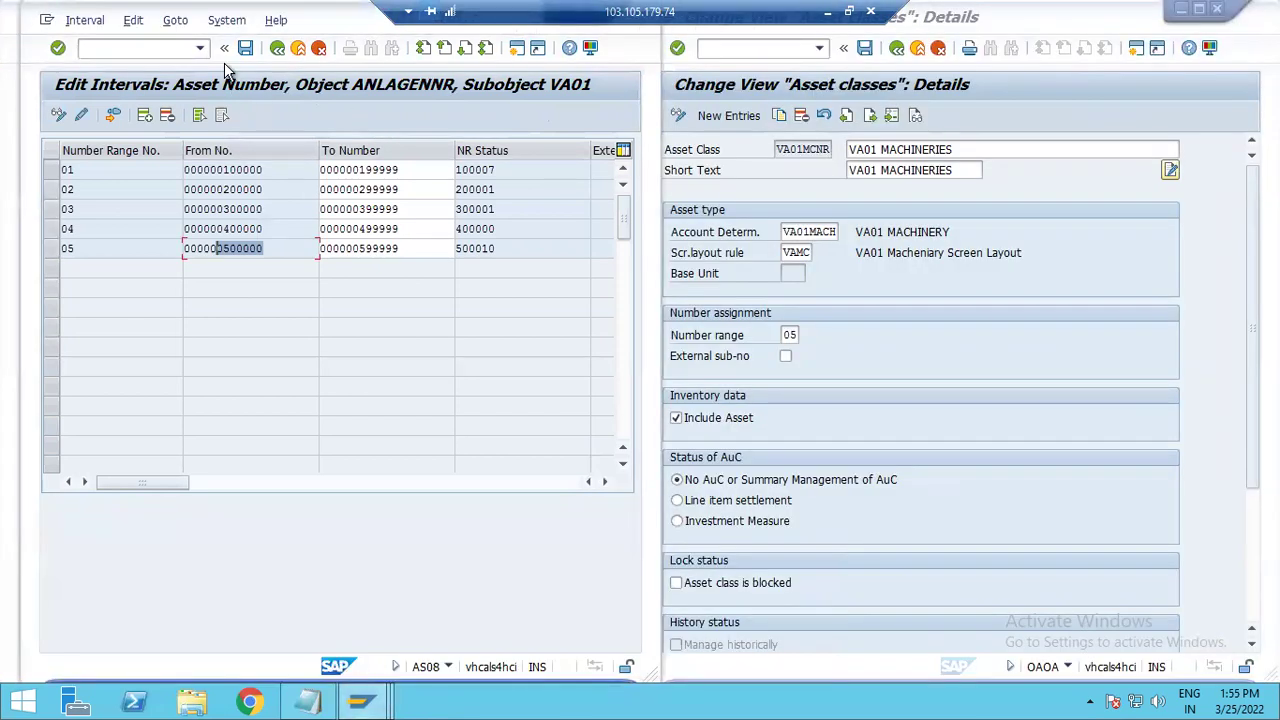
Open the Asset Explorer (AW01N) for asset 500010 in a new session and bring its master record session back to the front
{"action": "left_click", "coordinate": [151, 50]}
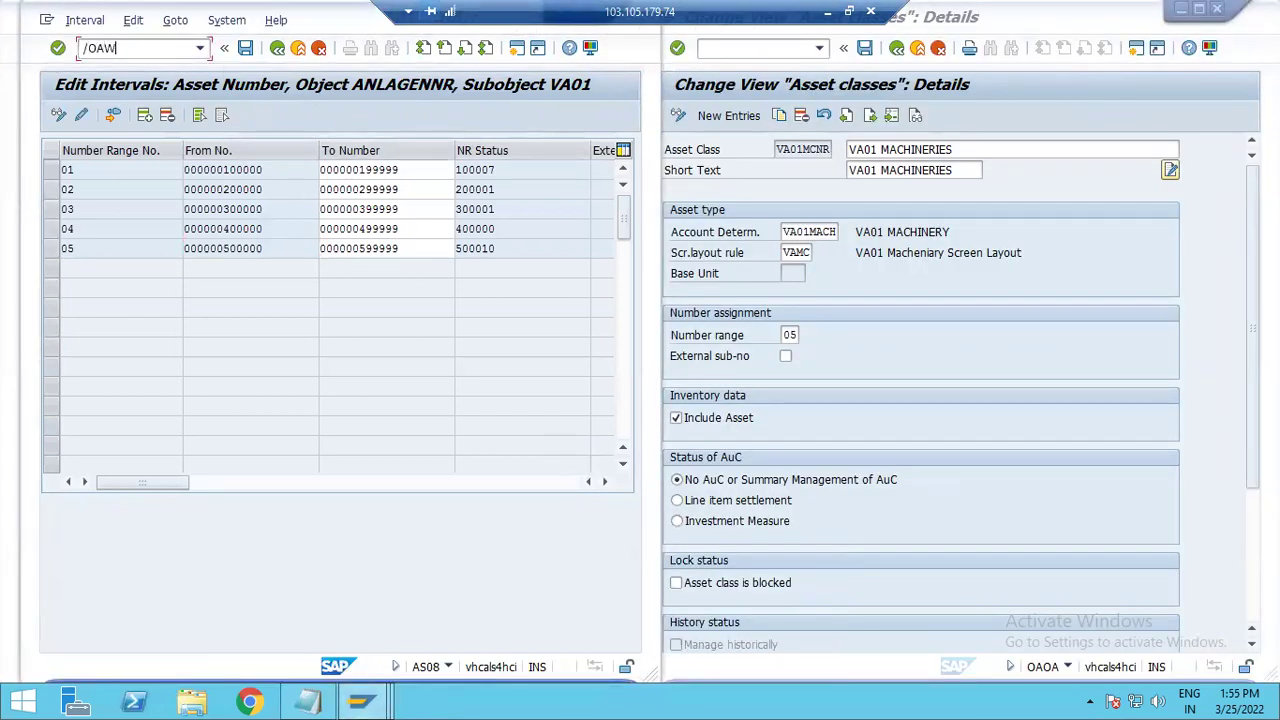
{"action": "key", "text": "Return"}
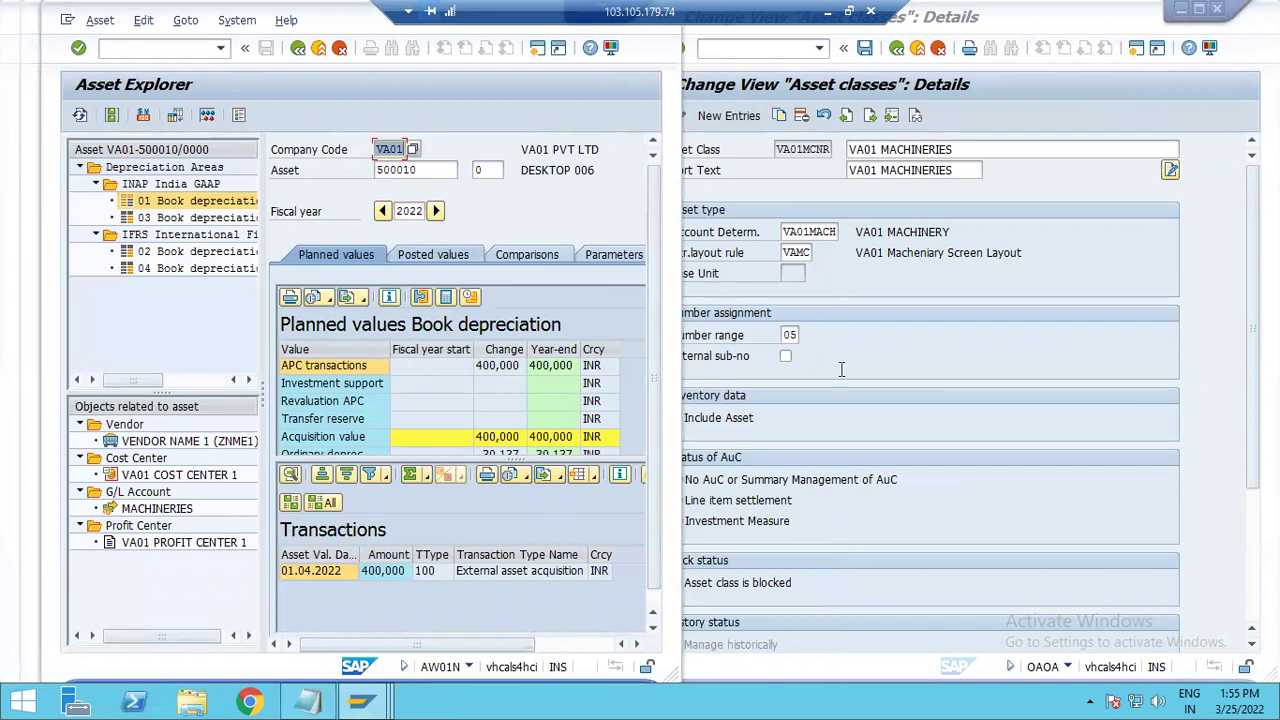
{"action": "mouse_move", "coordinate": [362, 701]}
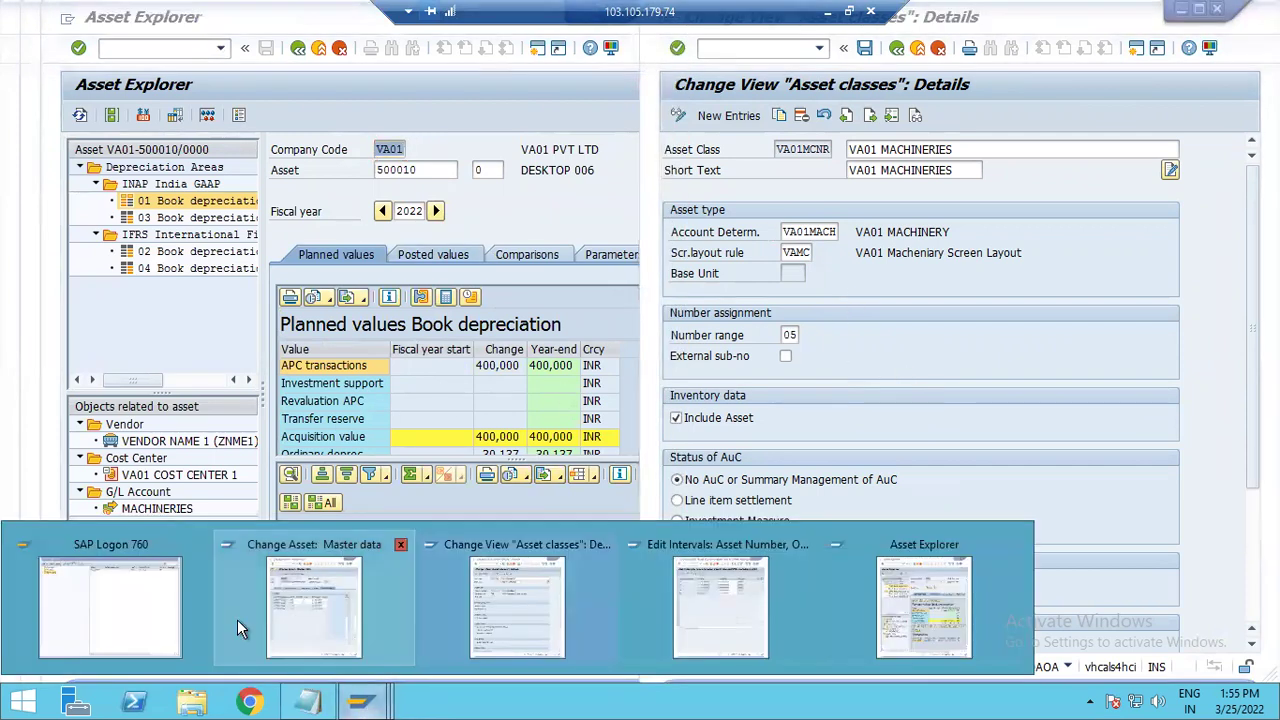
{"action": "left_click", "coordinate": [320, 620]}
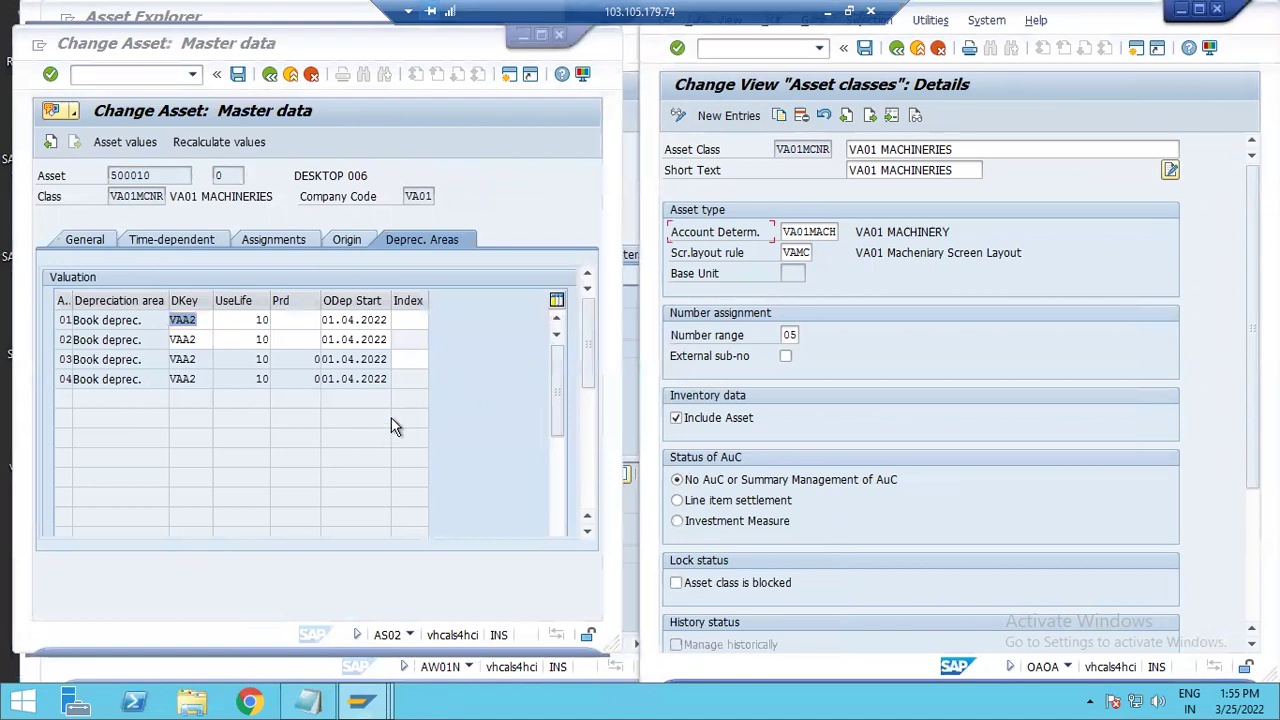
{"action": "mouse_move", "coordinate": [372, 703]}
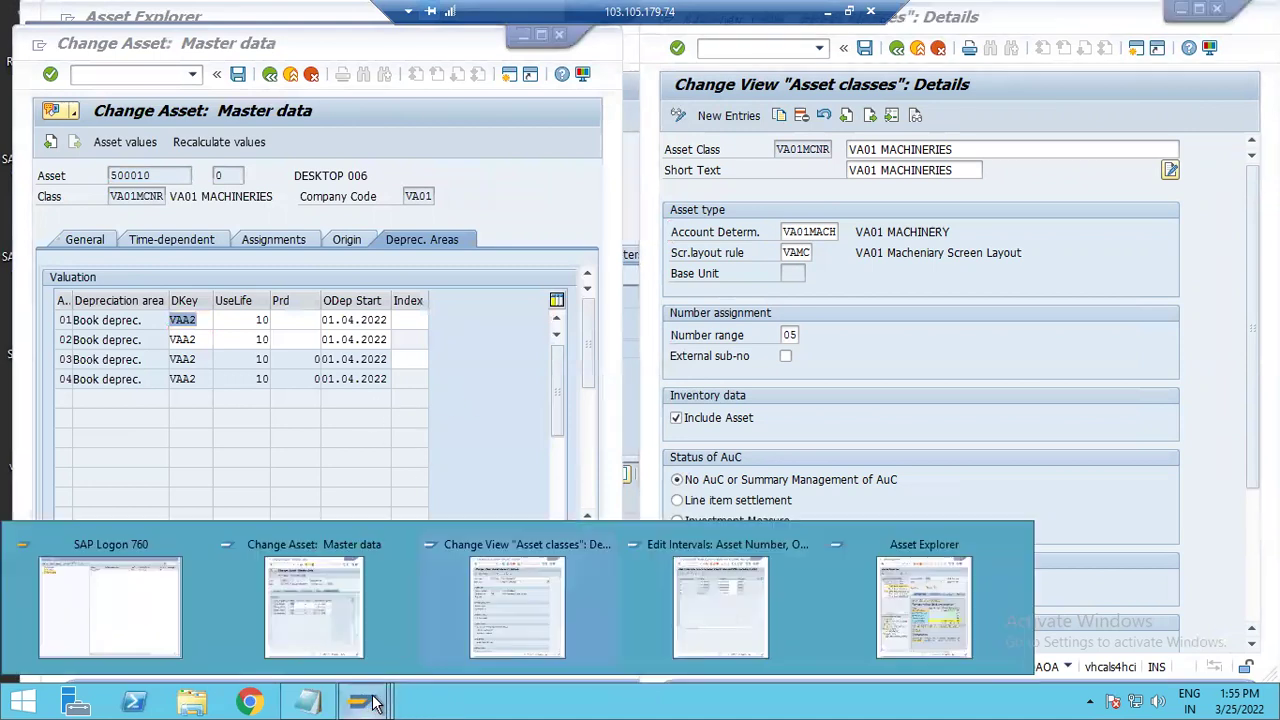
Place the Asset Explorer beside the asset master record and compare its APC transaction value with the asset number and area 01 depreciation key
{"action": "left_click", "coordinate": [935, 615]}
{"action": "left_click_drag", "start_coordinate": [325, 22], "coordinate": [970, 8]}
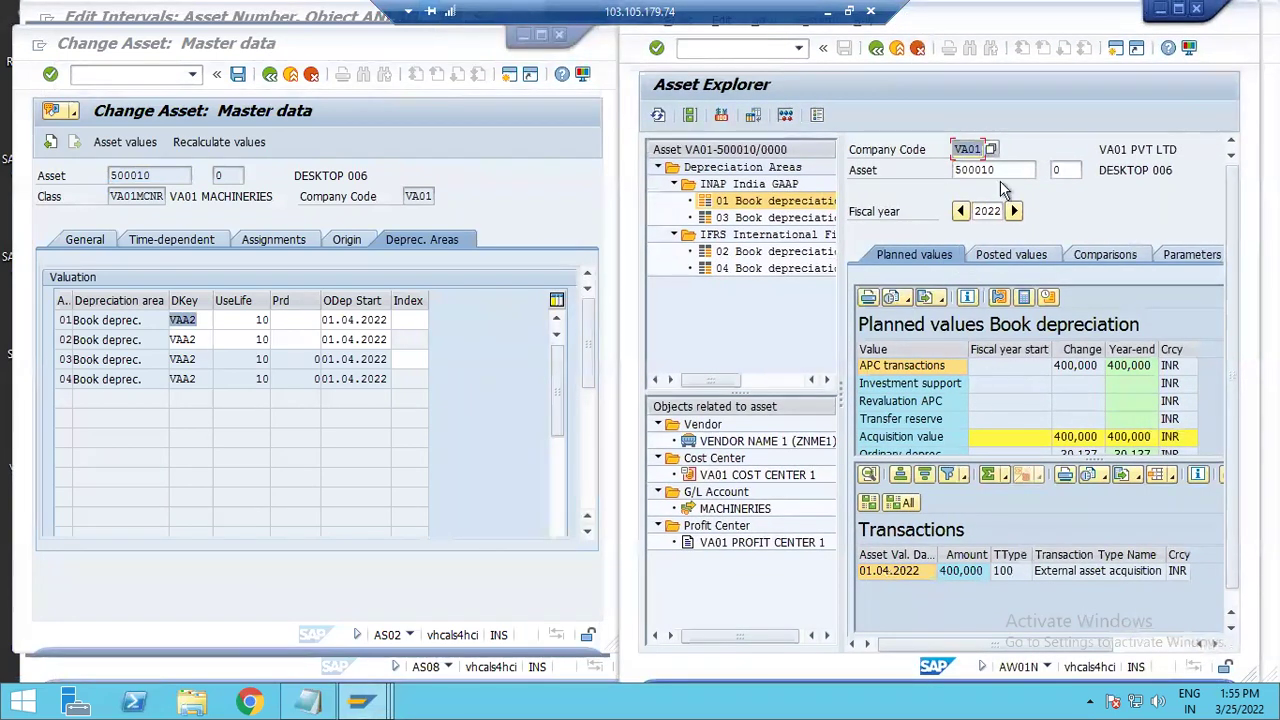
{"action": "left_click", "coordinate": [1083, 367]}
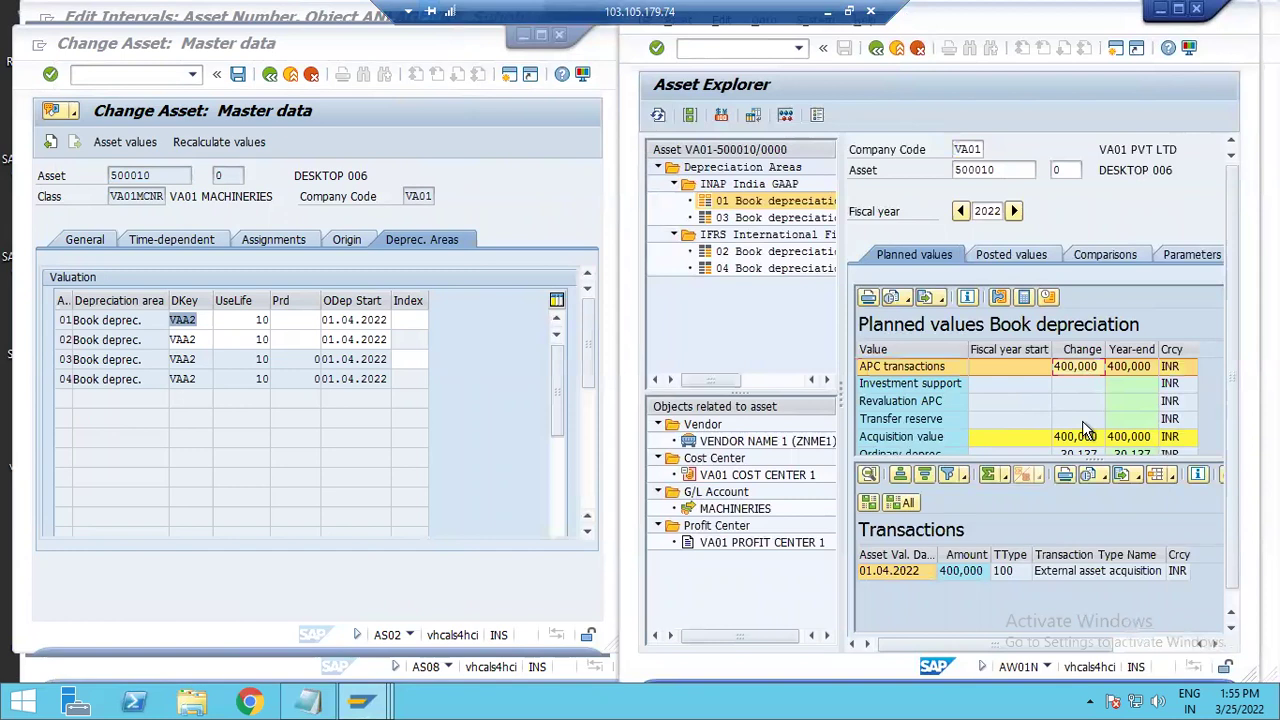
{"action": "left_click", "coordinate": [155, 175]}
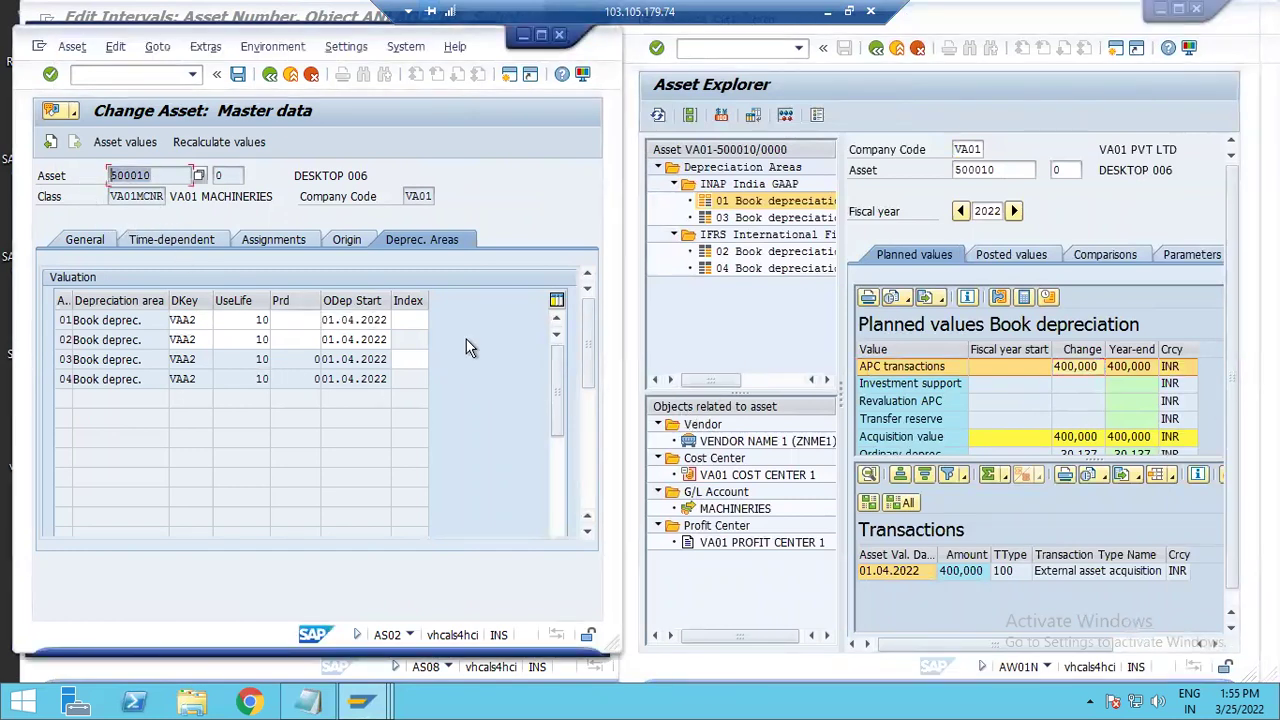
{"action": "left_click", "coordinate": [200, 320]}
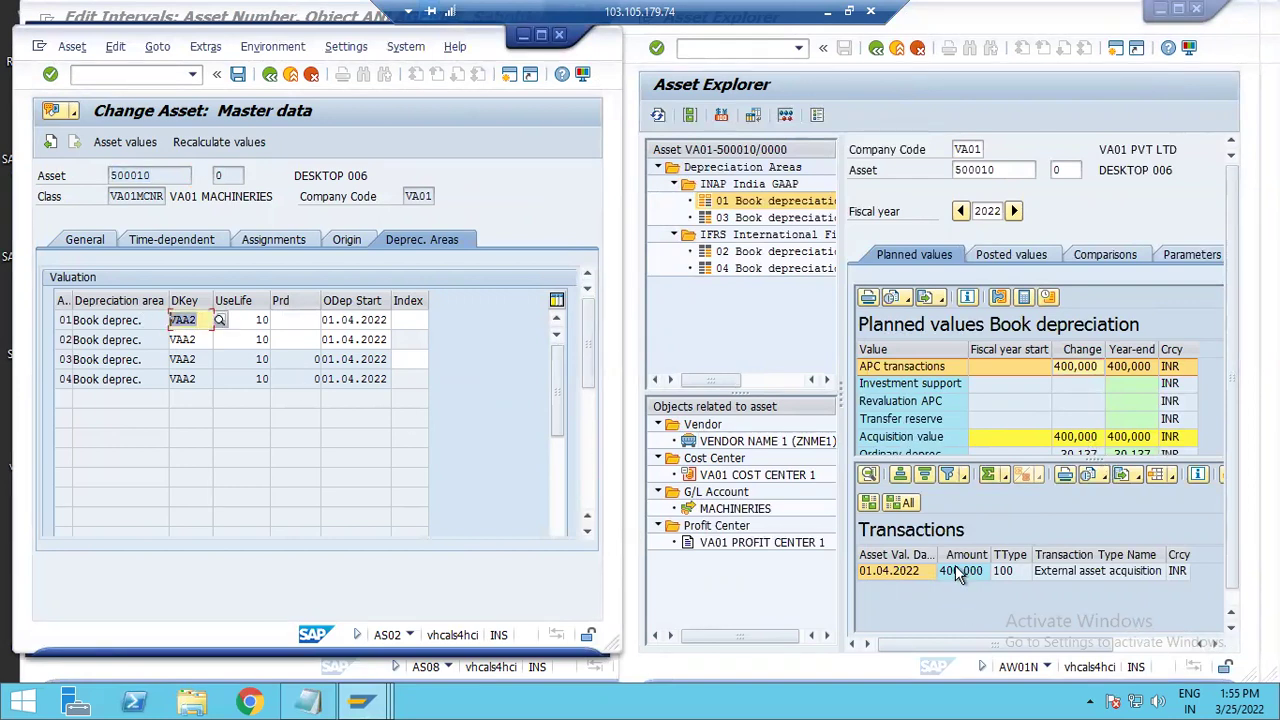
Open the document of the 01.04.2022 acquisition, examine its asset accounting line items, and return to the Asset Explorer
{"action": "left_click", "coordinate": [1002, 576]}
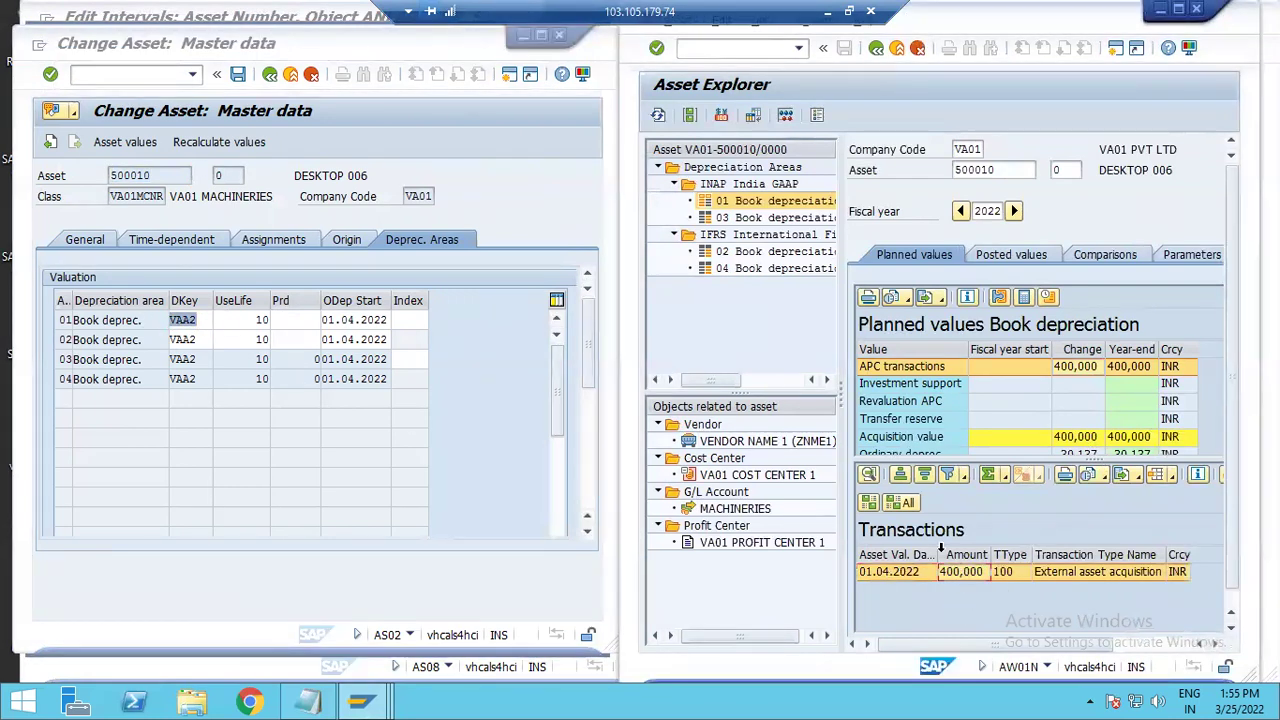
{"action": "double_click", "coordinate": [963, 576]}
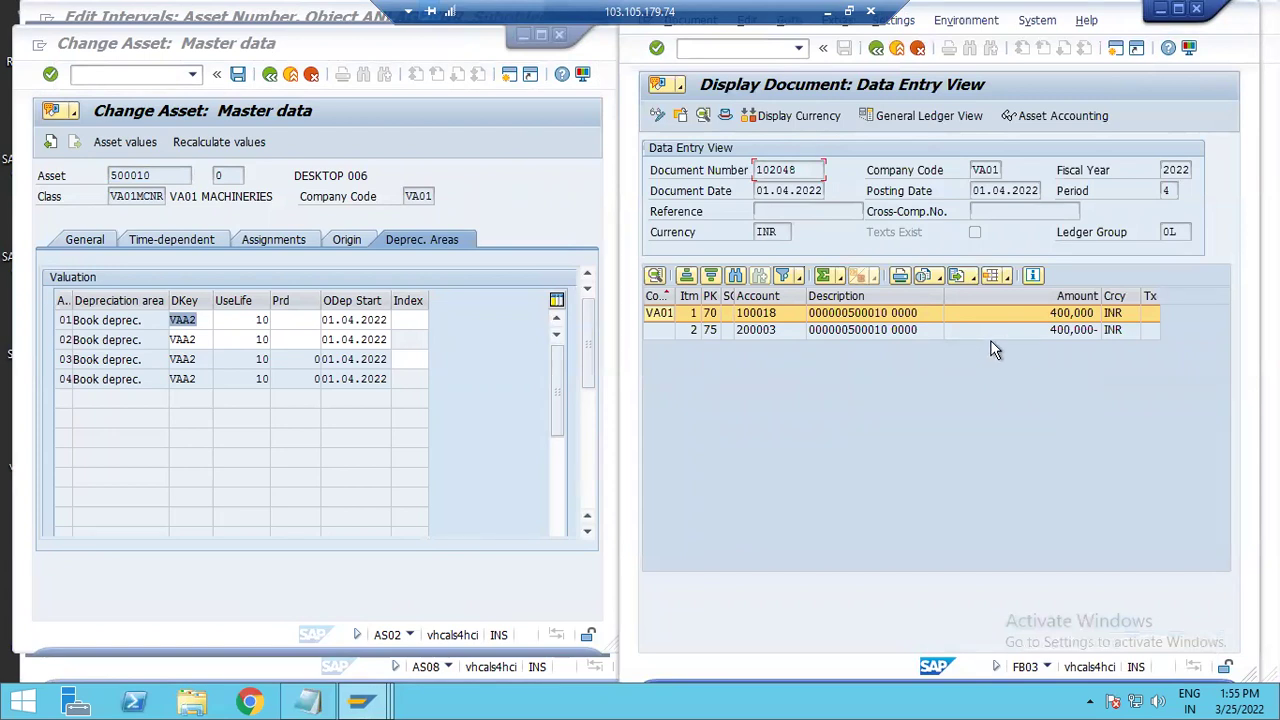
{"action": "left_click", "coordinate": [1037, 122]}
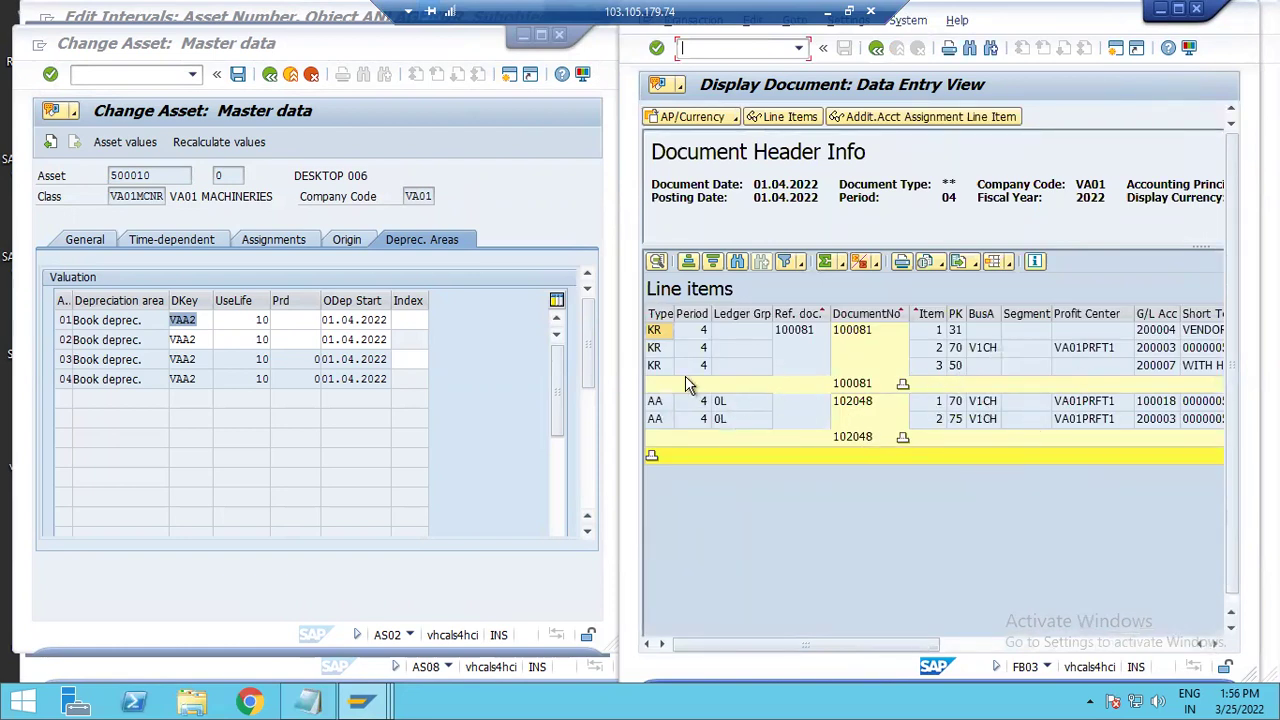
{"action": "left_click", "coordinate": [660, 333]}
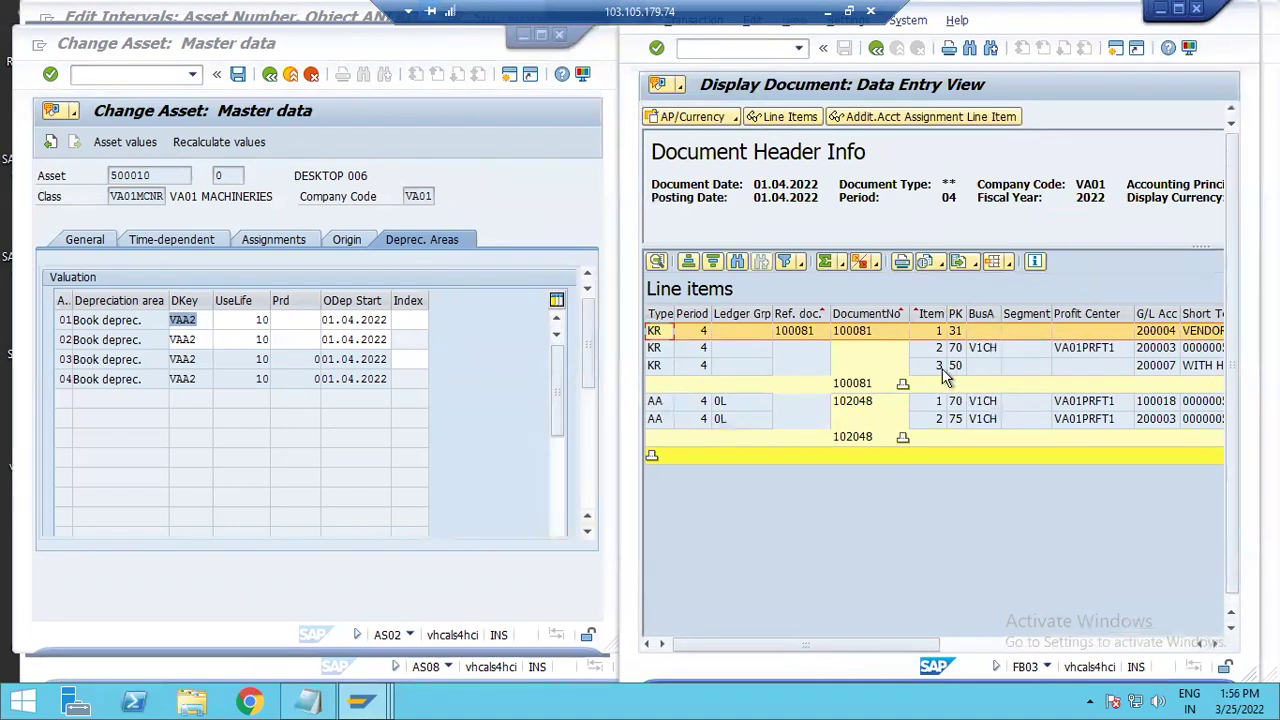
{"action": "left_click", "coordinate": [875, 49]}
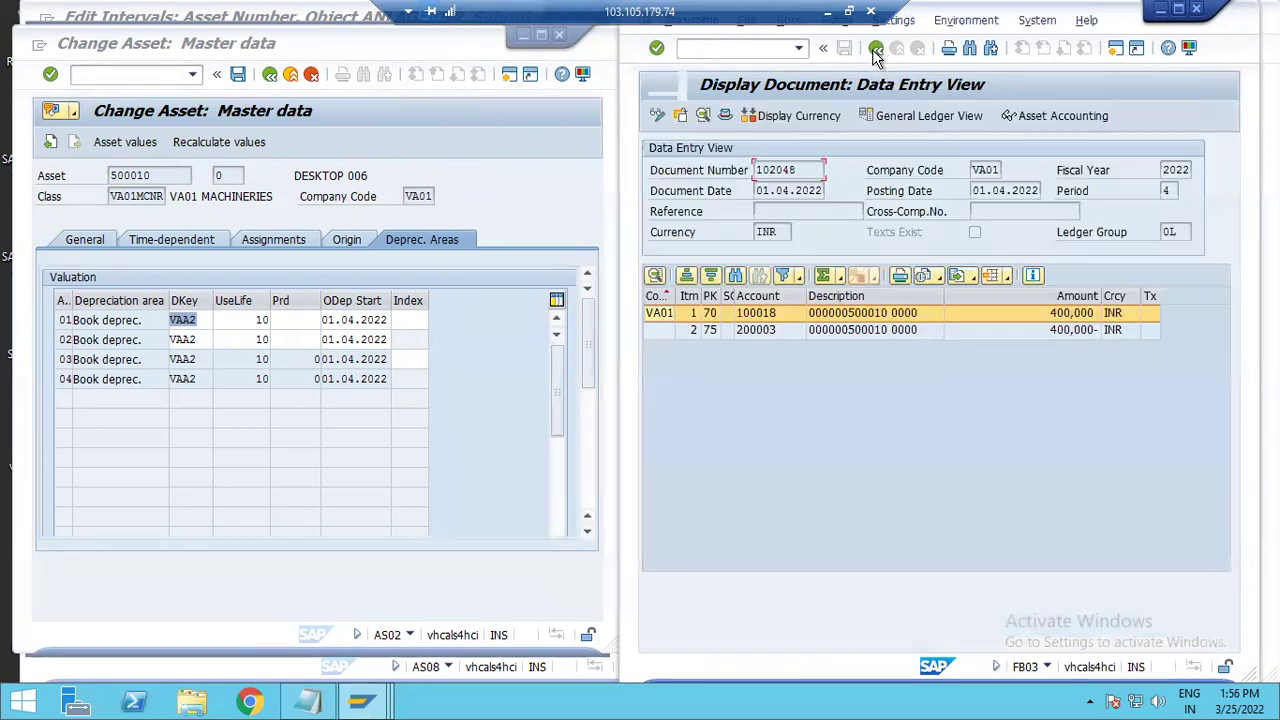
{"action": "left_click", "coordinate": [875, 49]}
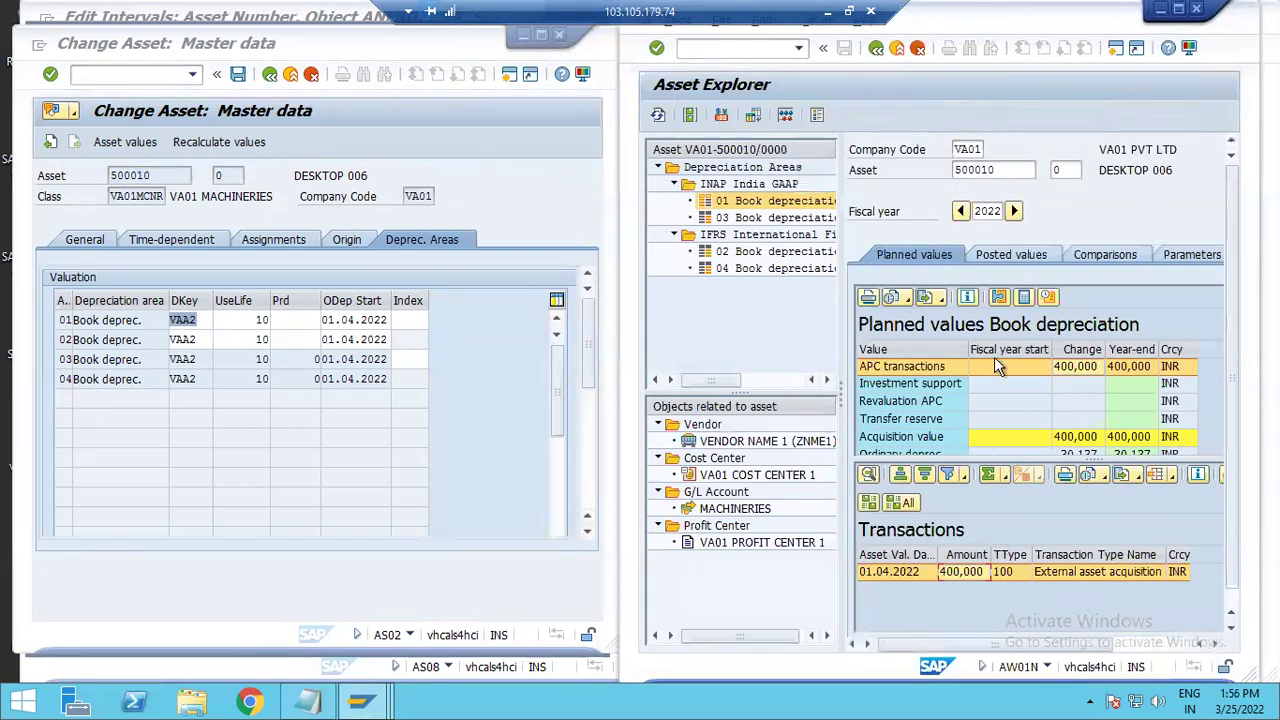
Examine the asset's posted depreciation values in the maximized Asset Explorer and relate them to the area 01 depreciation key in the master record
{"action": "left_click", "coordinate": [1011, 255]}
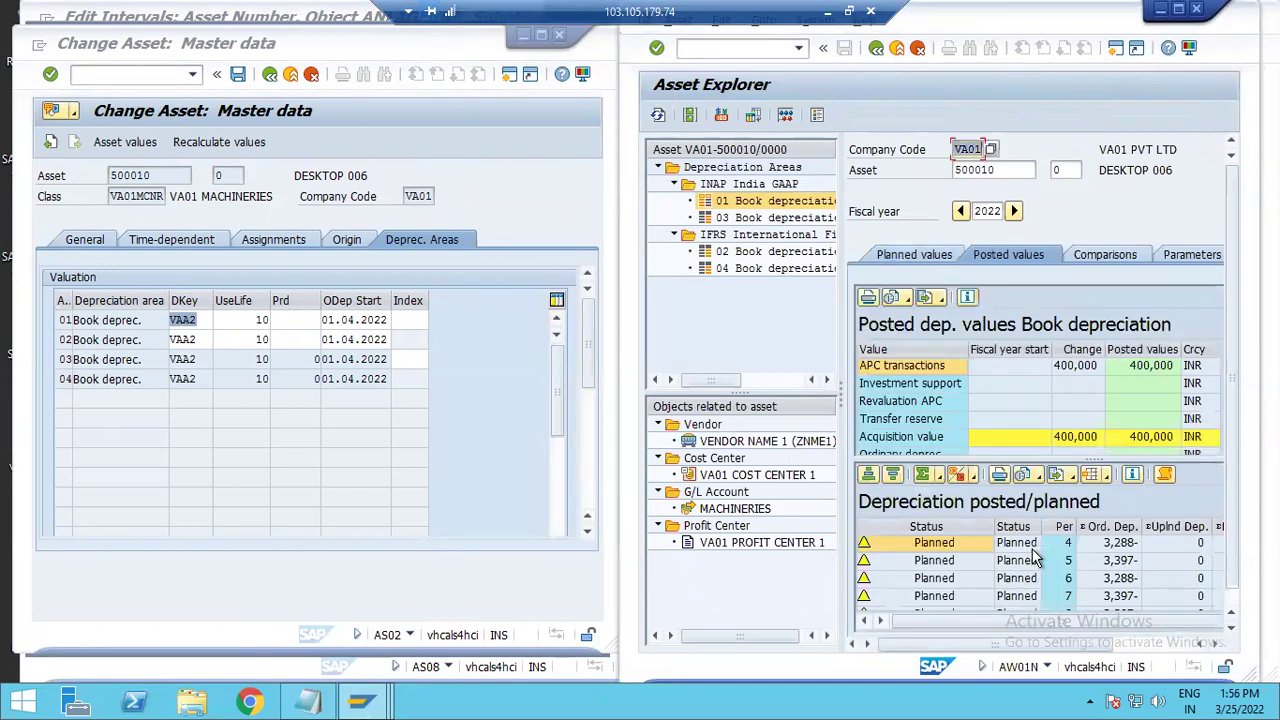
{"action": "left_click", "coordinate": [1179, 10]}
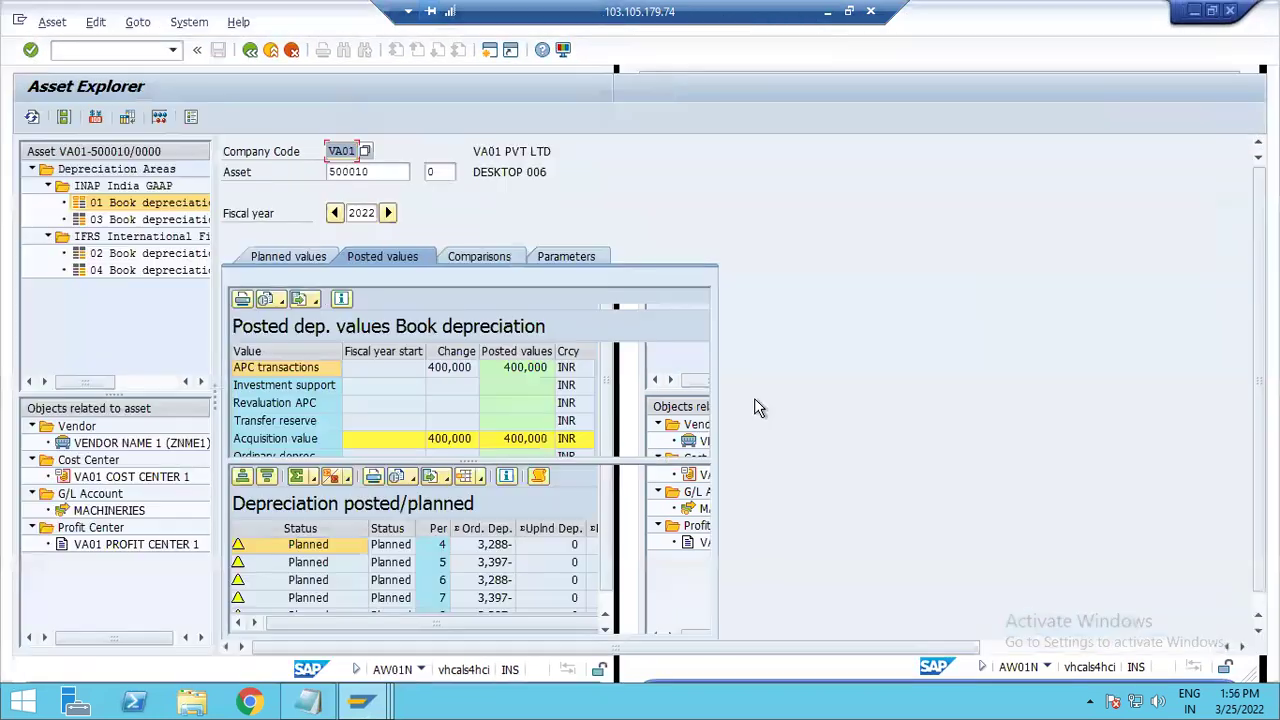
{"action": "left_click", "coordinate": [503, 563]}
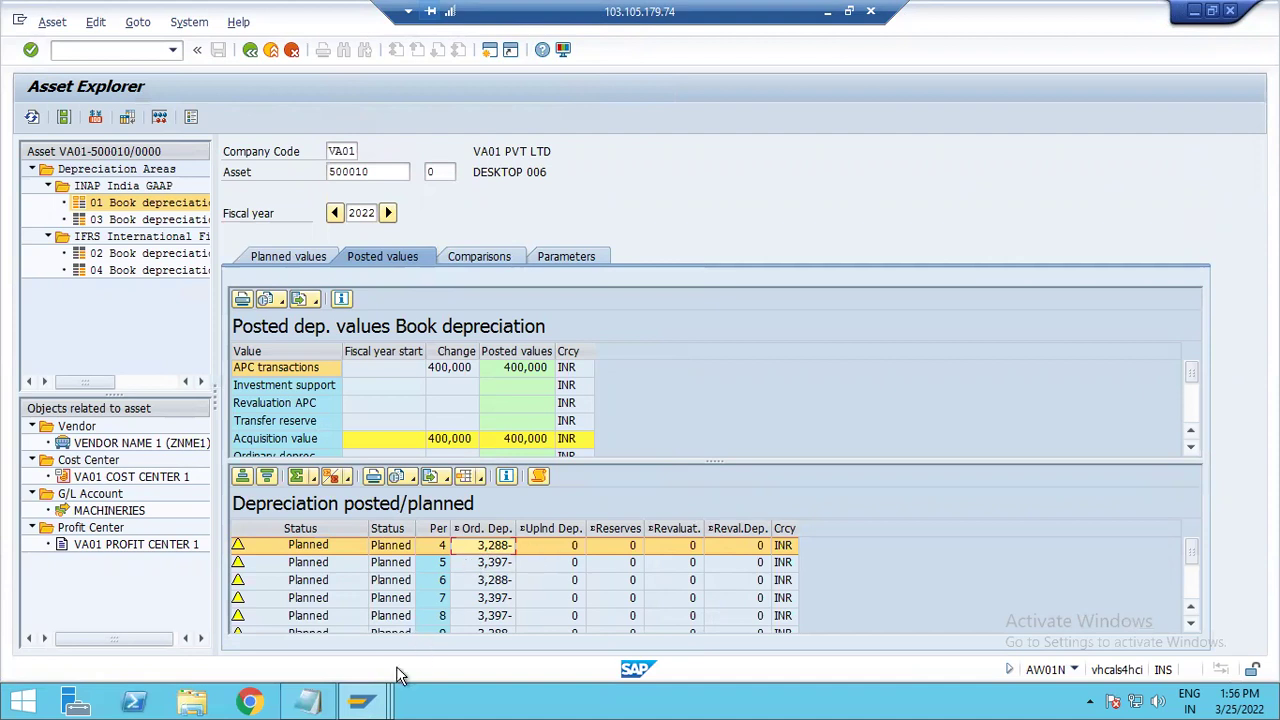
{"action": "mouse_move", "coordinate": [375, 703]}
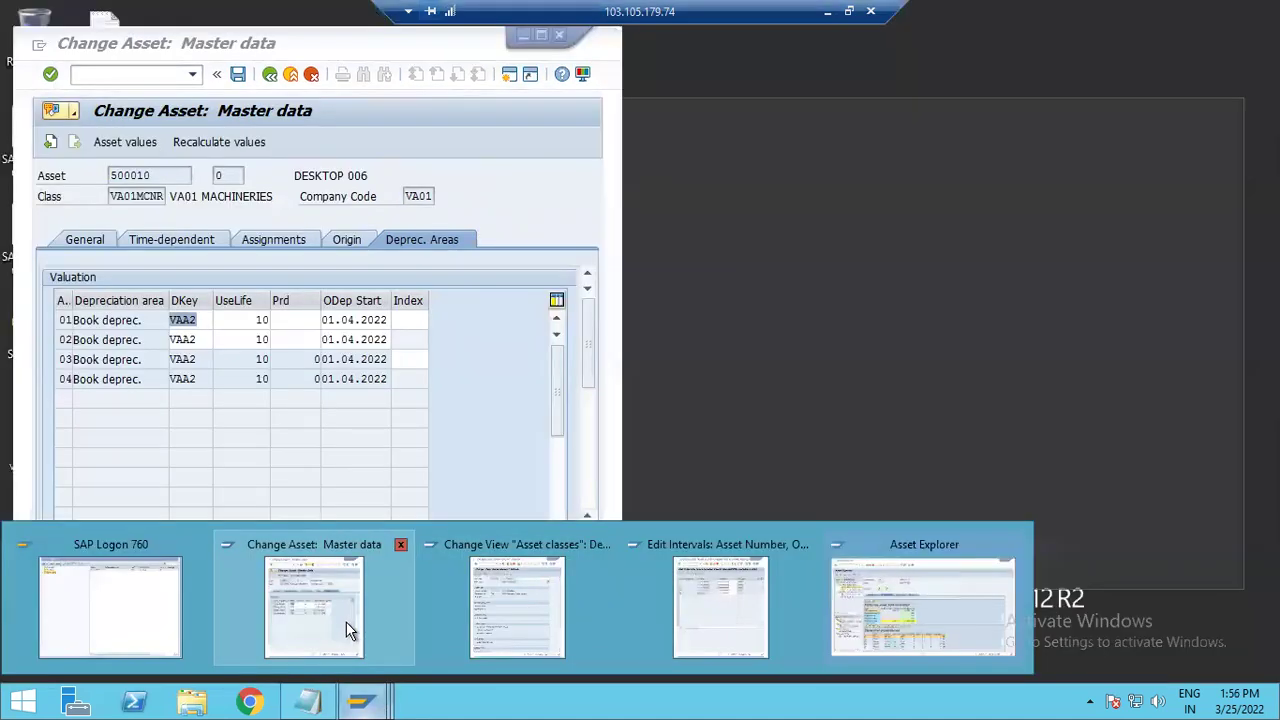
{"action": "left_click", "coordinate": [346, 630]}
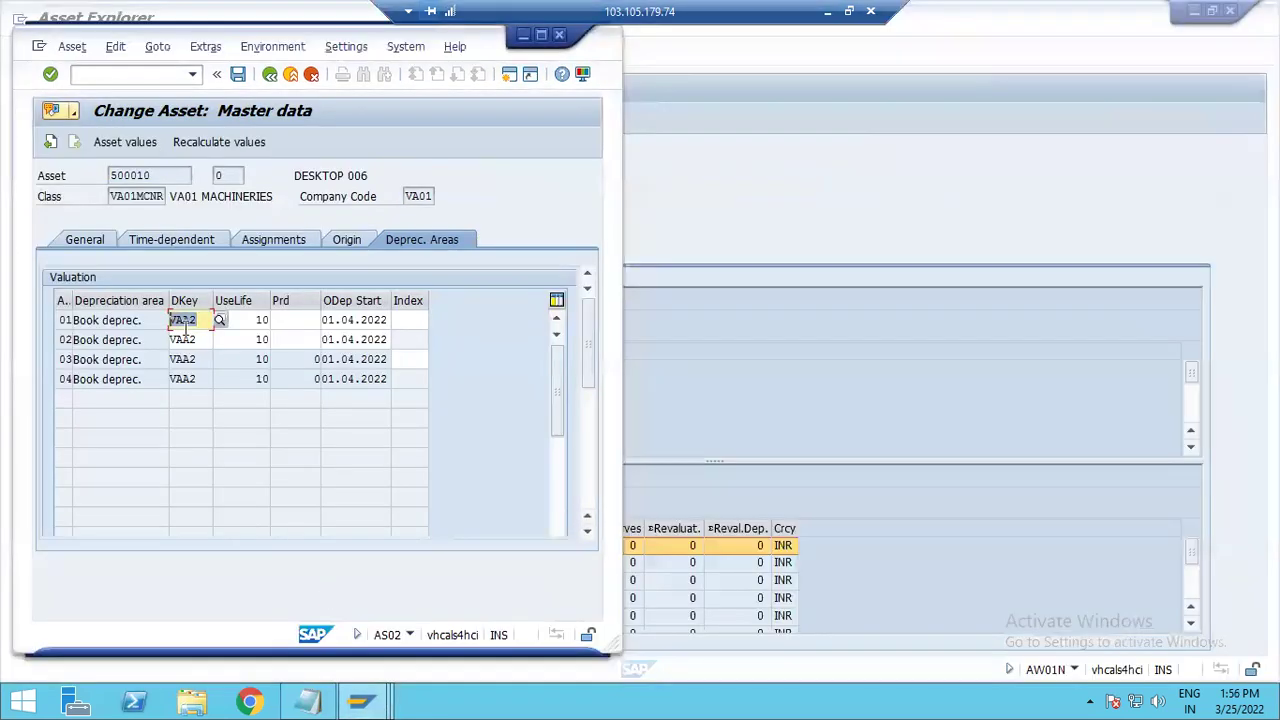
{"action": "left_click", "coordinate": [188, 320]}
Switch to the number range intervals session, maximize it, and open the SAP Reference IMG through transaction SPRO there
{"action": "mouse_move", "coordinate": [362, 703]}
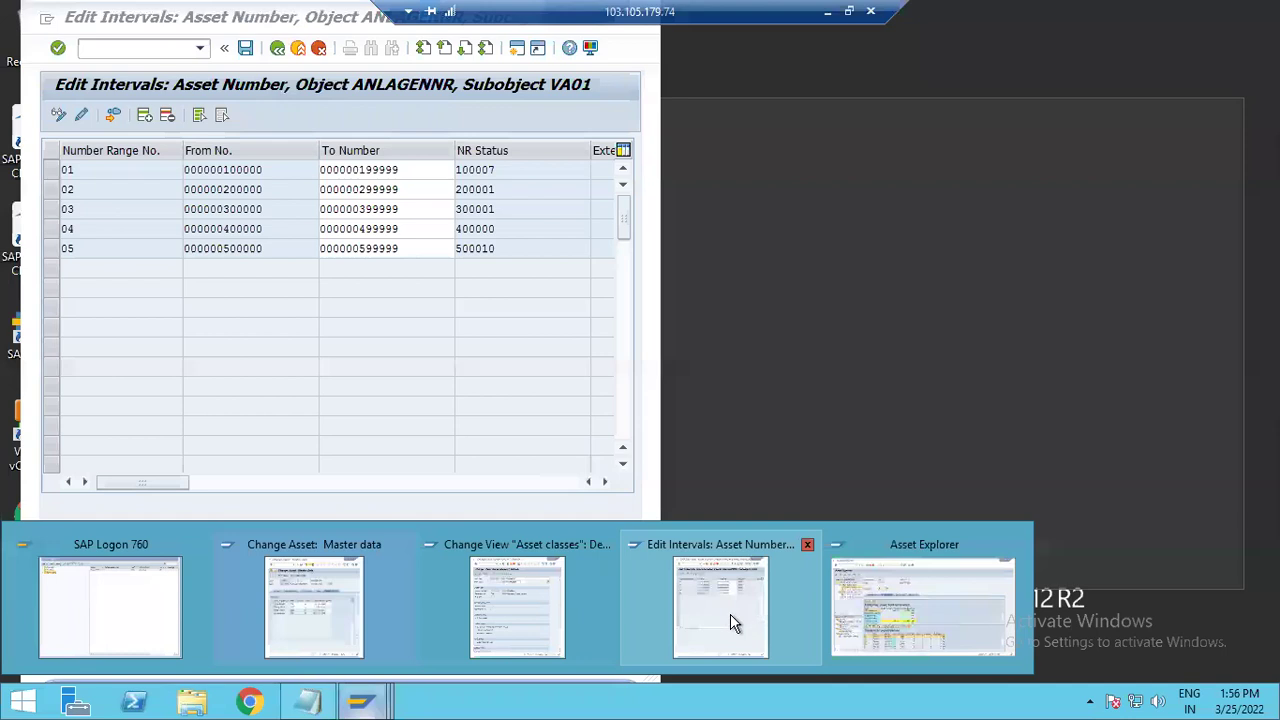
{"action": "left_click", "coordinate": [730, 613]}
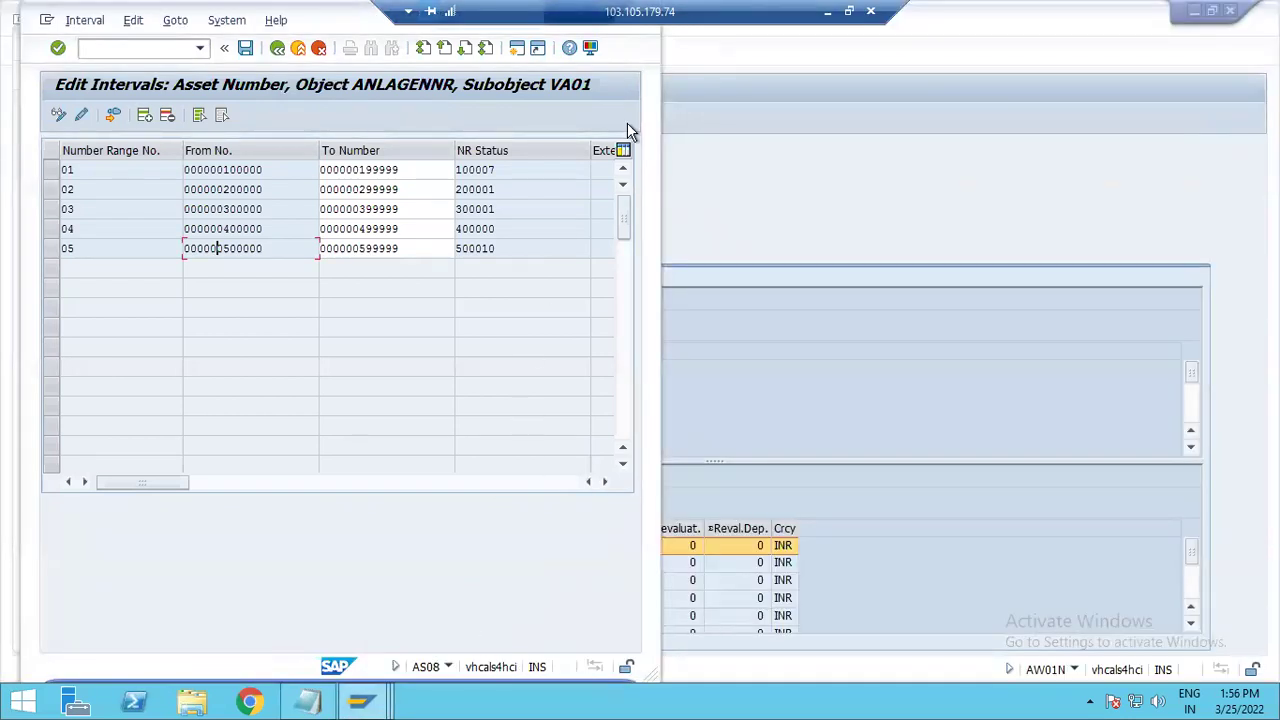
{"action": "left_click_drag", "start_coordinate": [343, 40], "coordinate": [1018, 13]}
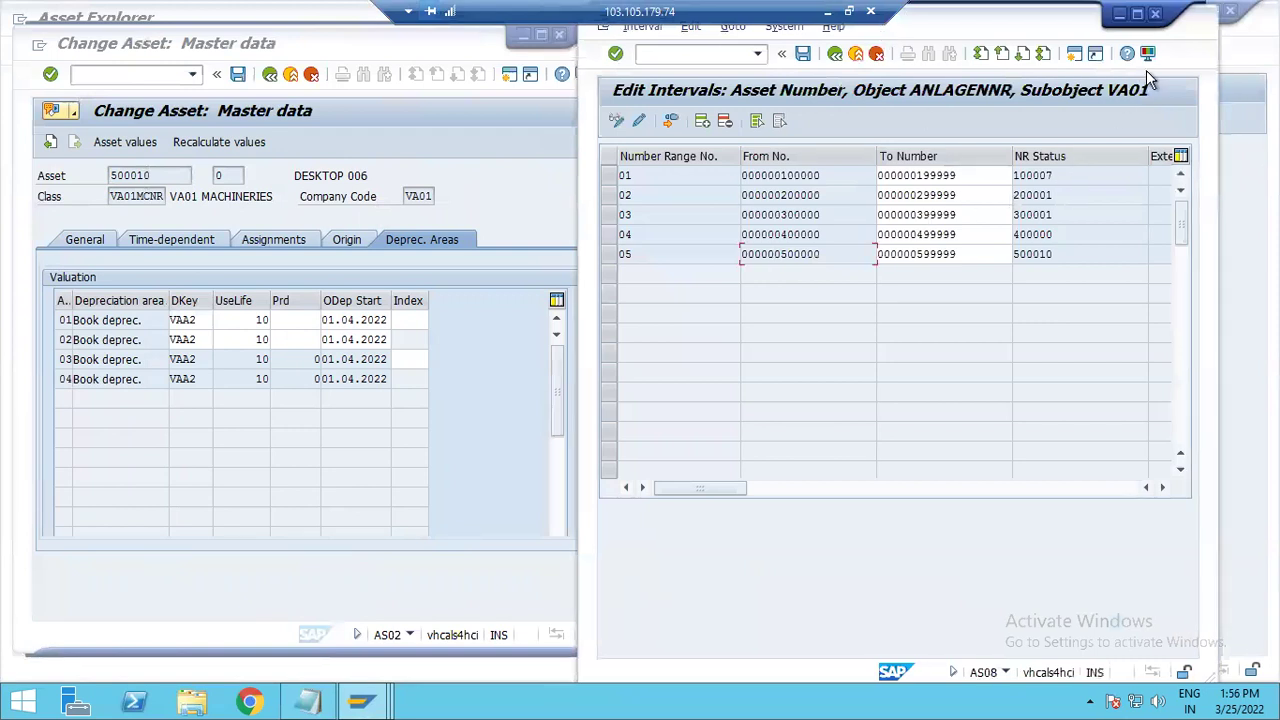
{"action": "left_click", "coordinate": [1139, 15]}
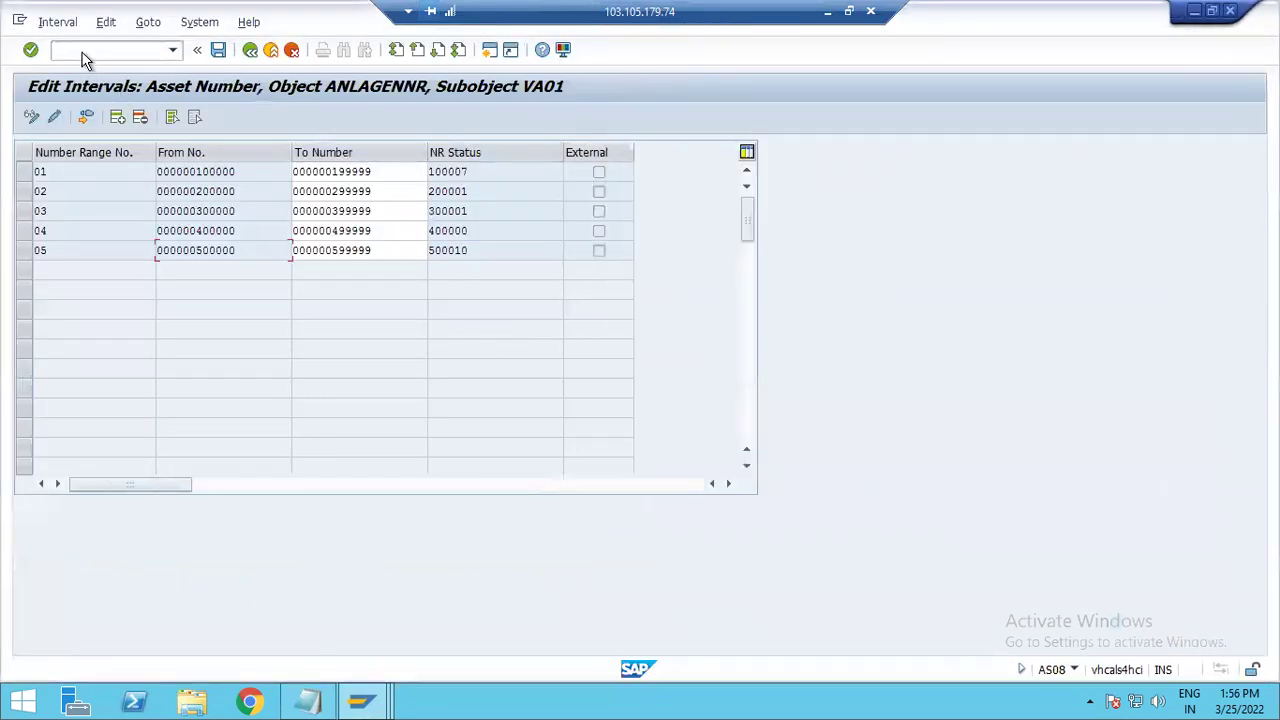
{"action": "type", "text": "n"}
{"action": "key", "text": "Return"}
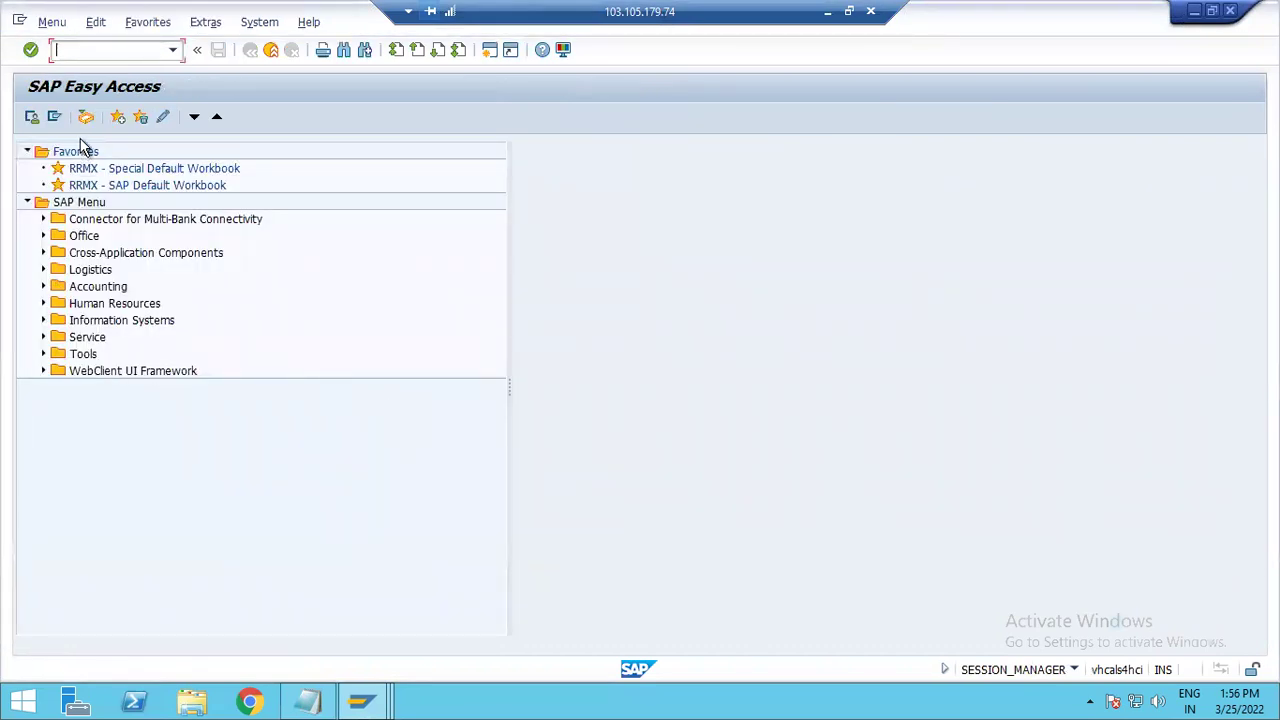
{"action": "type", "text": "/NSPRO"}
{"action": "key", "text": "Return"}
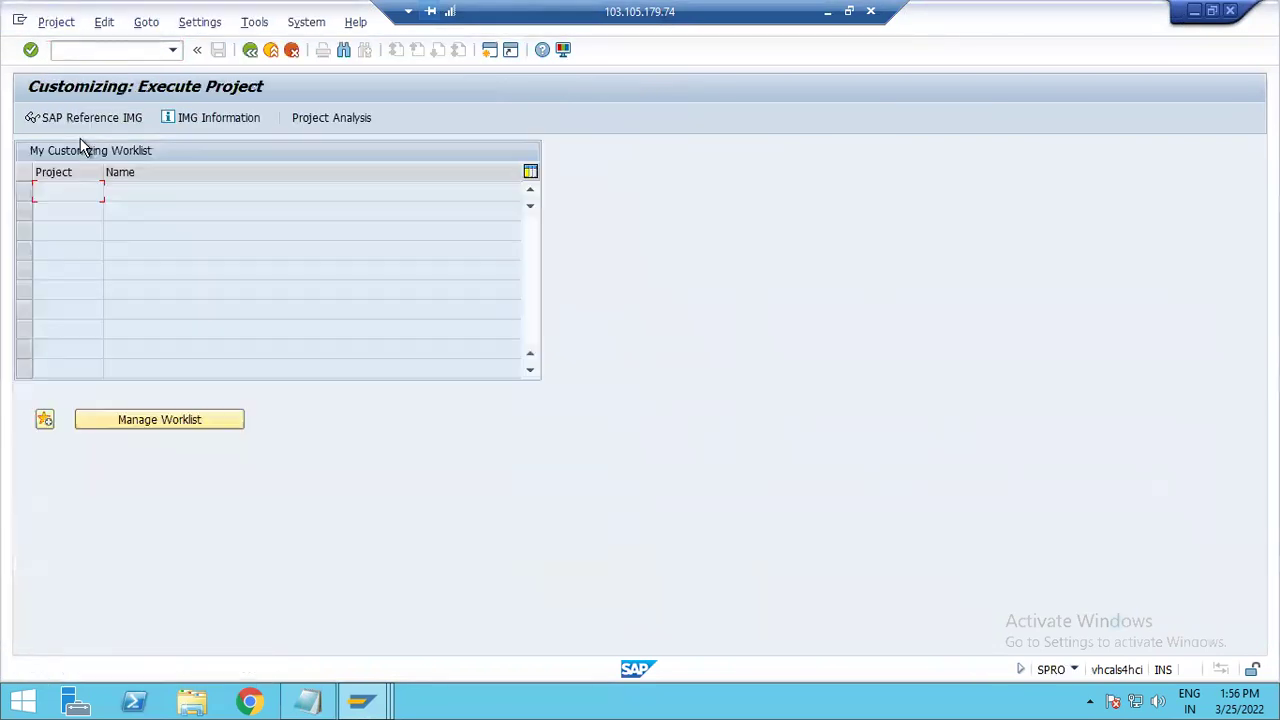
{"action": "left_click", "coordinate": [61, 119]}
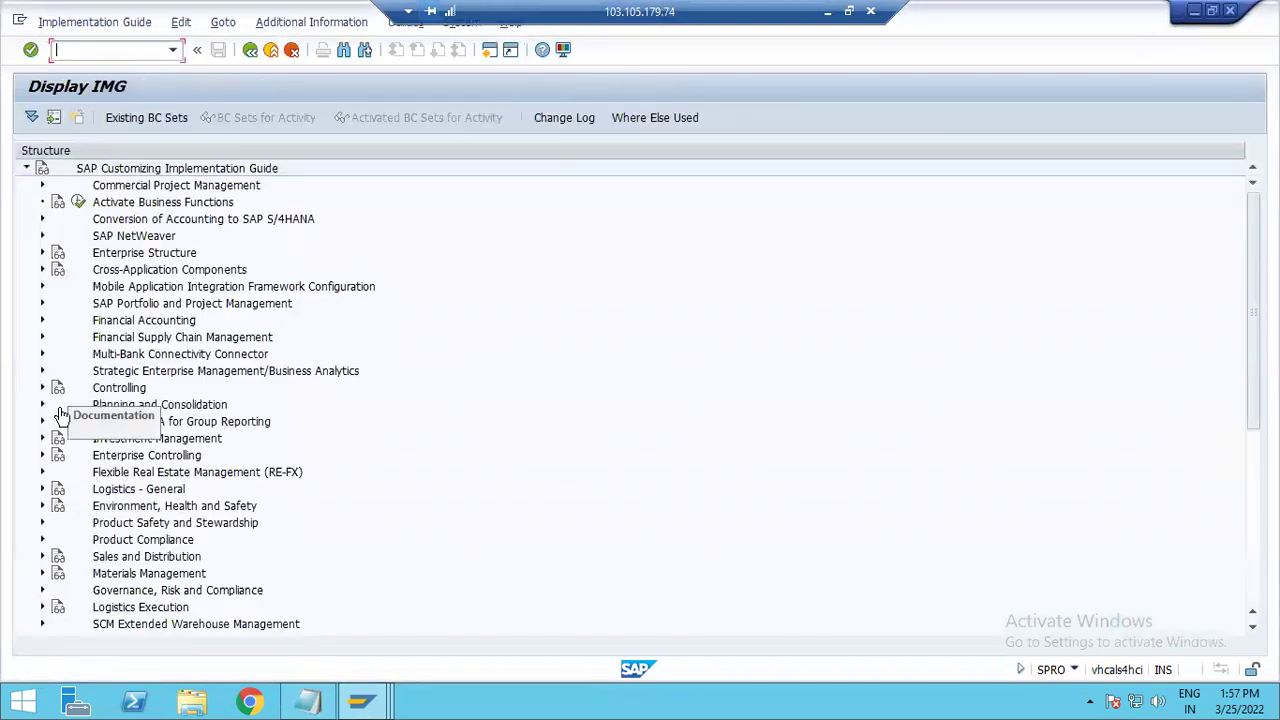
Open Maintain Depreciation Key under Financial Accounting, Asset Accounting, Depreciation, Valuation Methods, Depreciation Key
{"action": "left_click", "coordinate": [42, 320]}
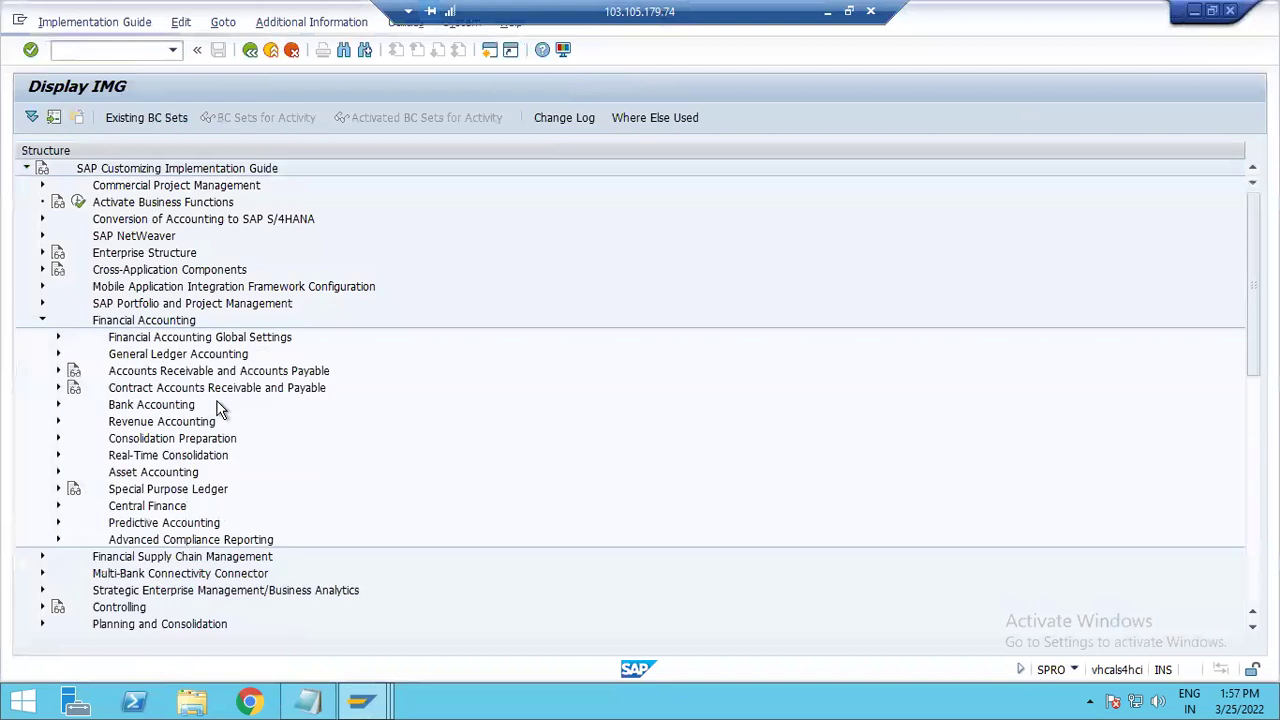
{"action": "left_click", "coordinate": [58, 472]}
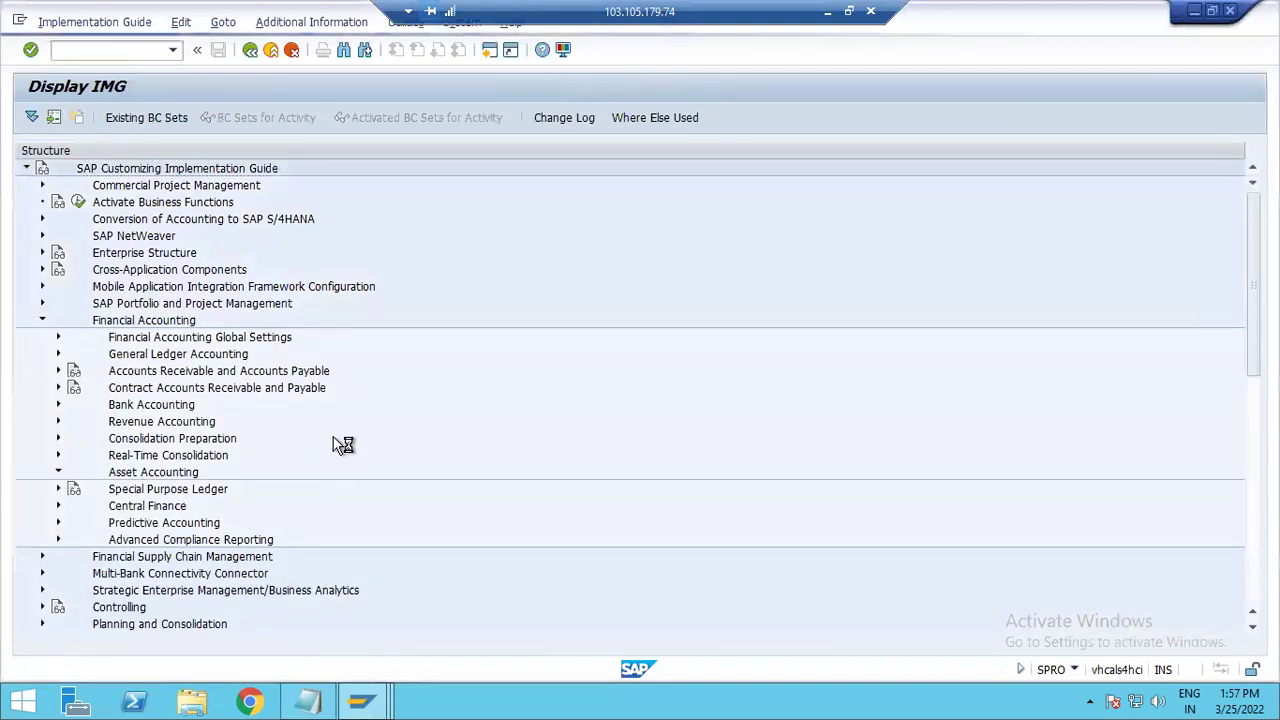
{"action": "scroll", "coordinate": [299, 409], "scroll_direction": "down", "scroll_amount": 3}
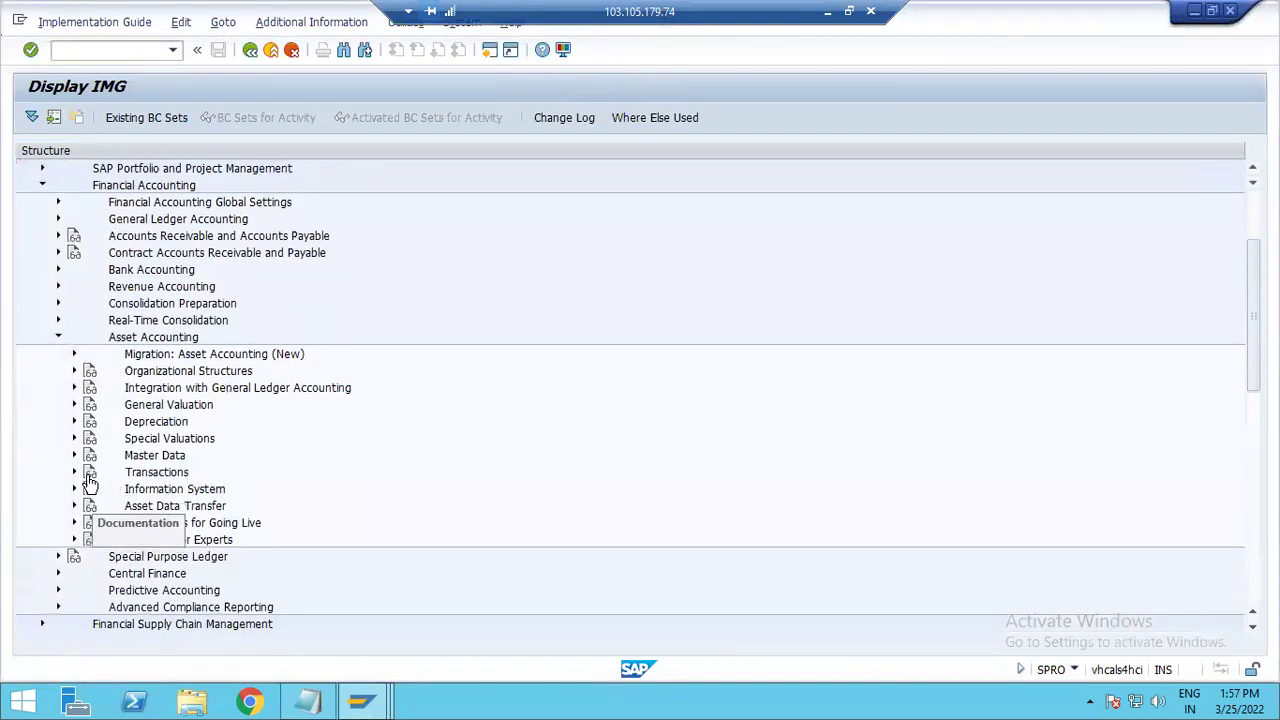
{"action": "left_click", "coordinate": [76, 423]}
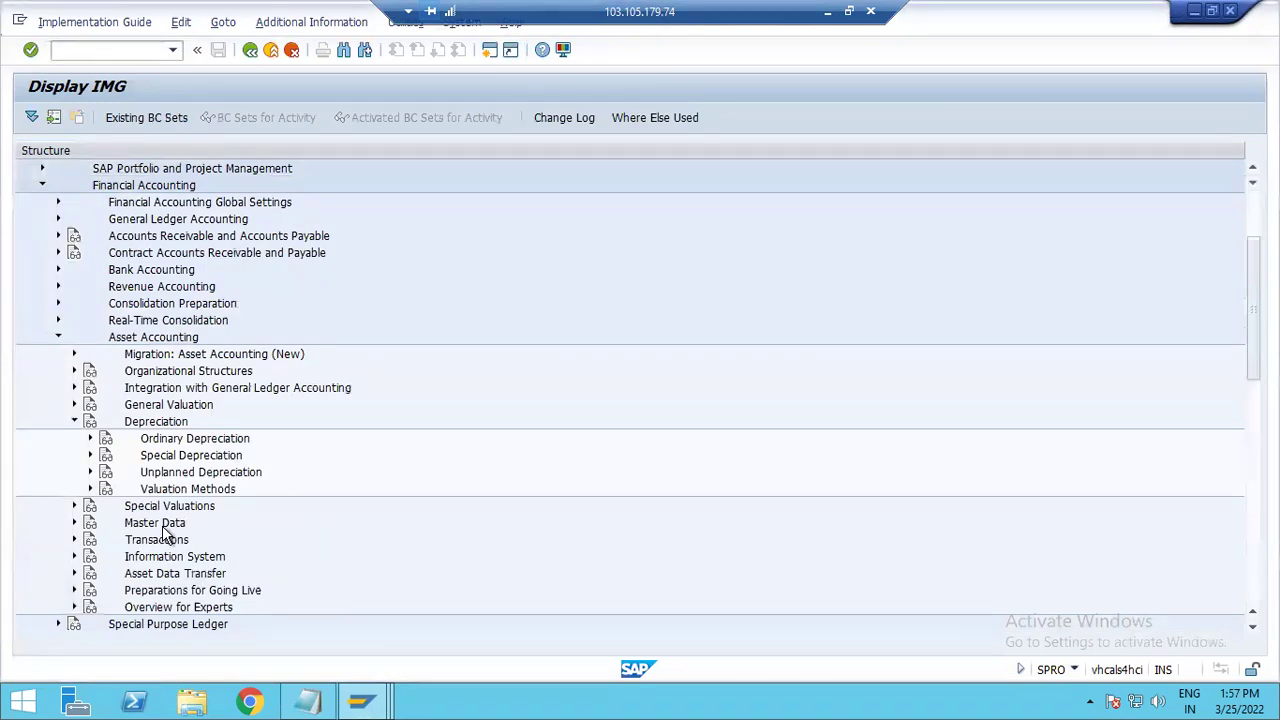
{"action": "left_click", "coordinate": [90, 488]}
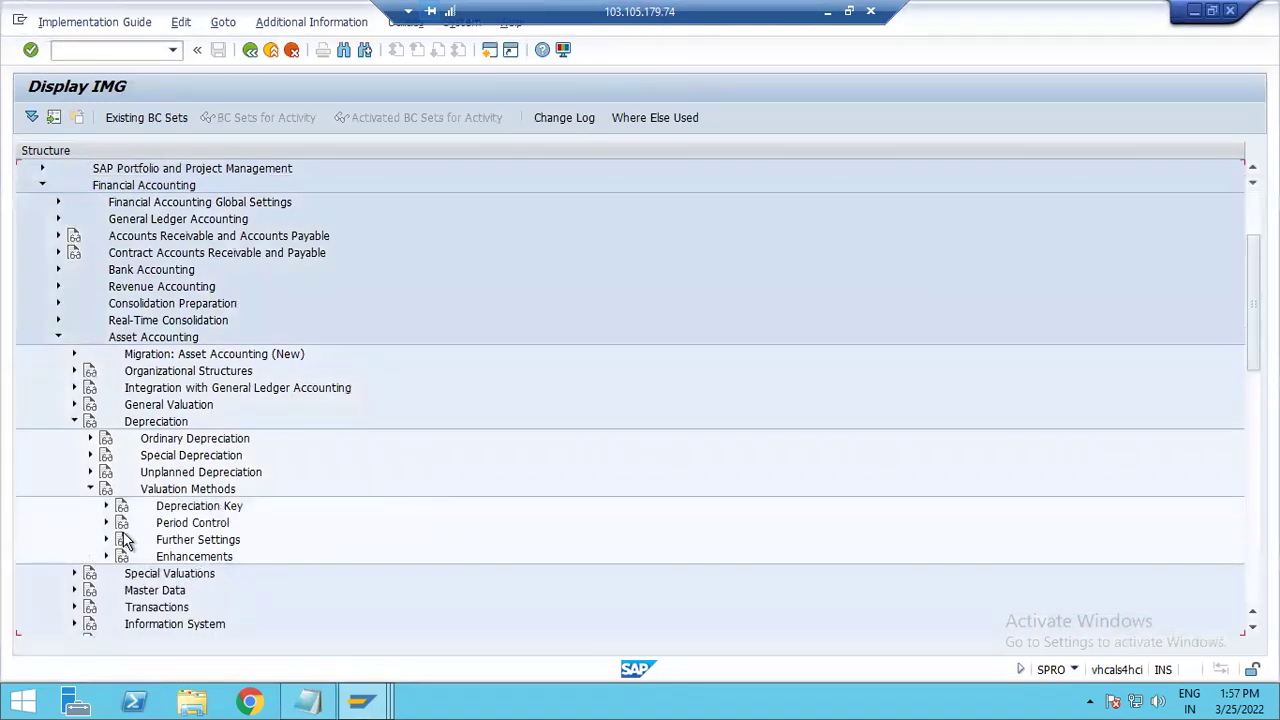
{"action": "left_click", "coordinate": [110, 506]}
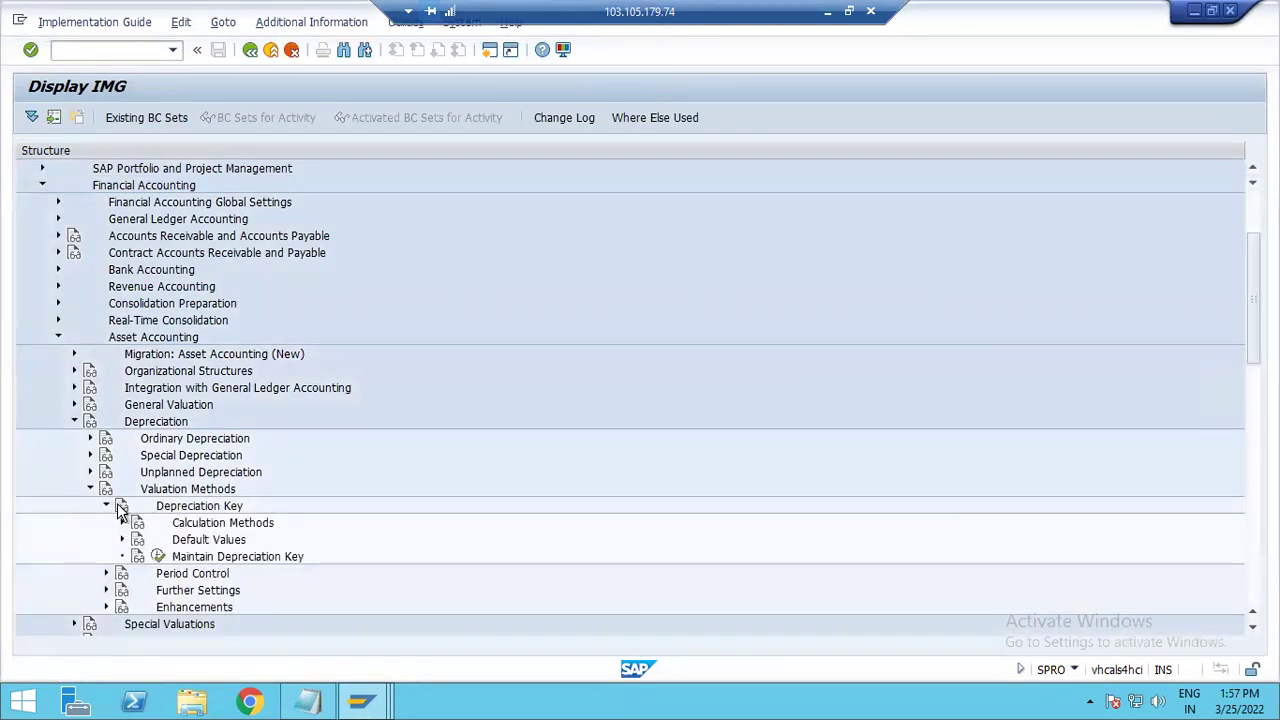
{"action": "left_click", "coordinate": [158, 558]}
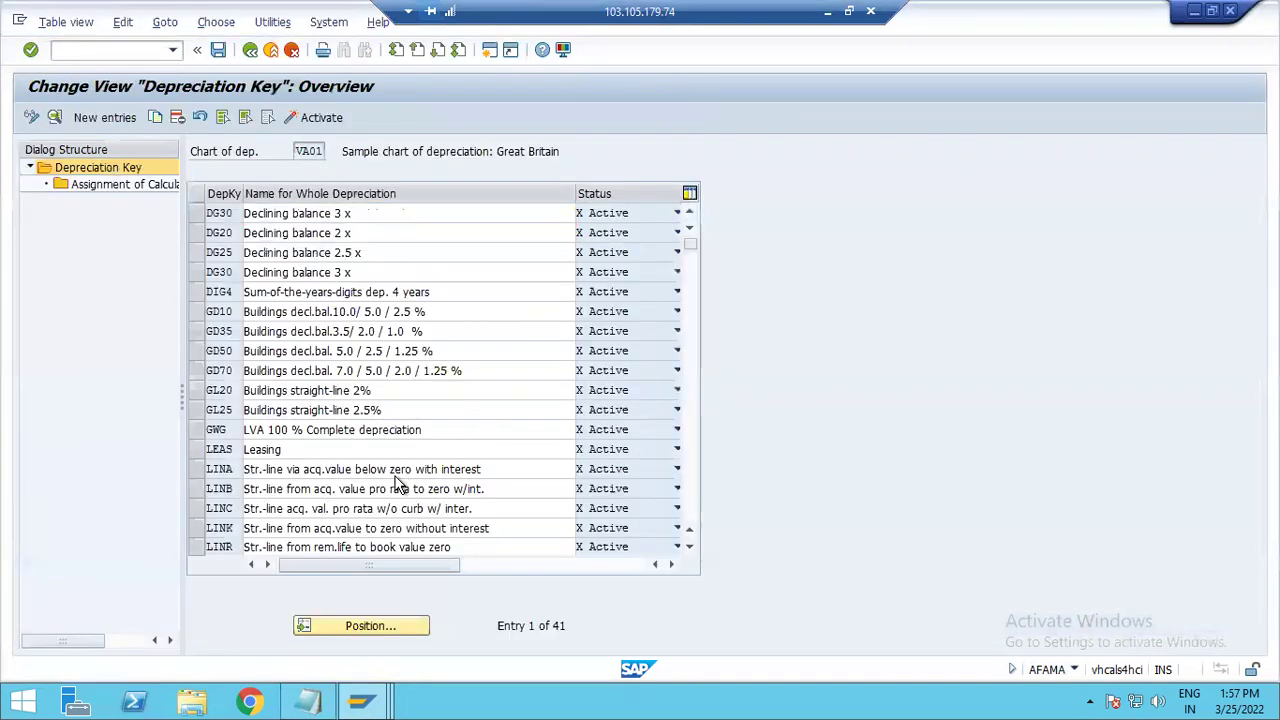
Open the assignment of calculation methods for depreciation key VAA2 and examine its base method
{"action": "scroll", "coordinate": [343, 480], "scroll_direction": "down", "scroll_amount": 5}
{"action": "scroll", "coordinate": [307, 429], "scroll_direction": "down", "scroll_amount": 2}
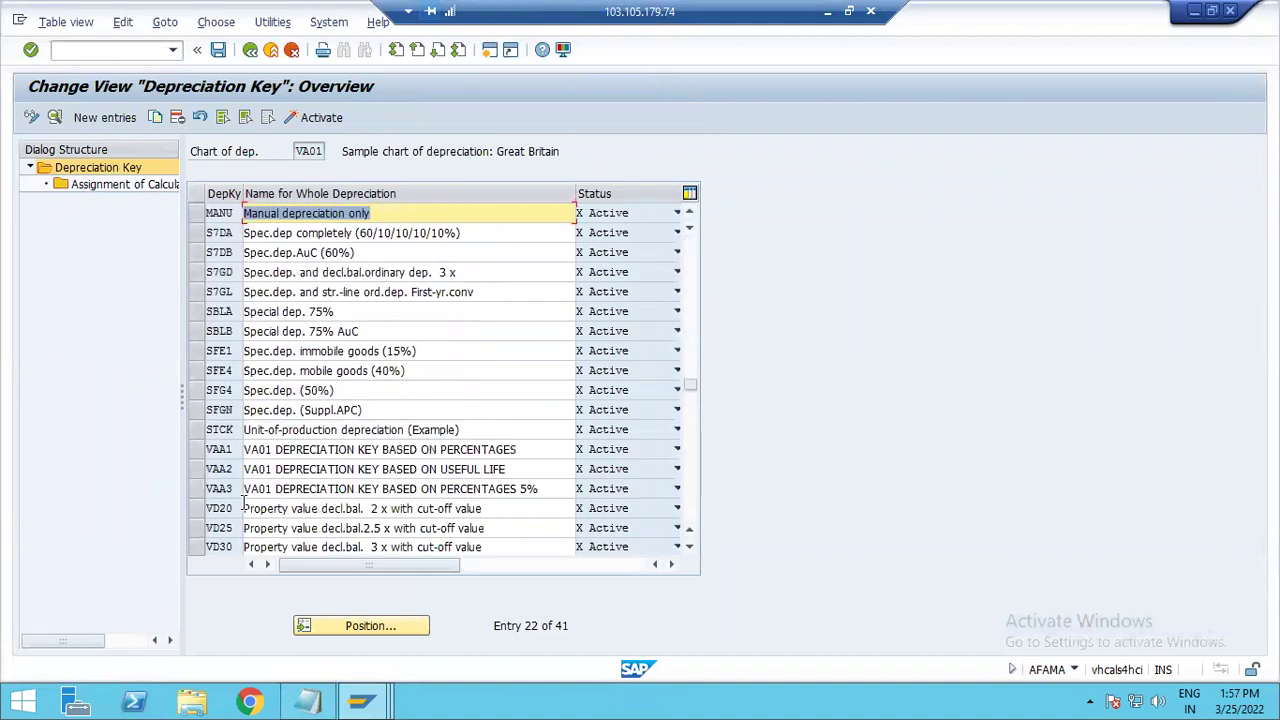
{"action": "double_click", "coordinate": [221, 469]}
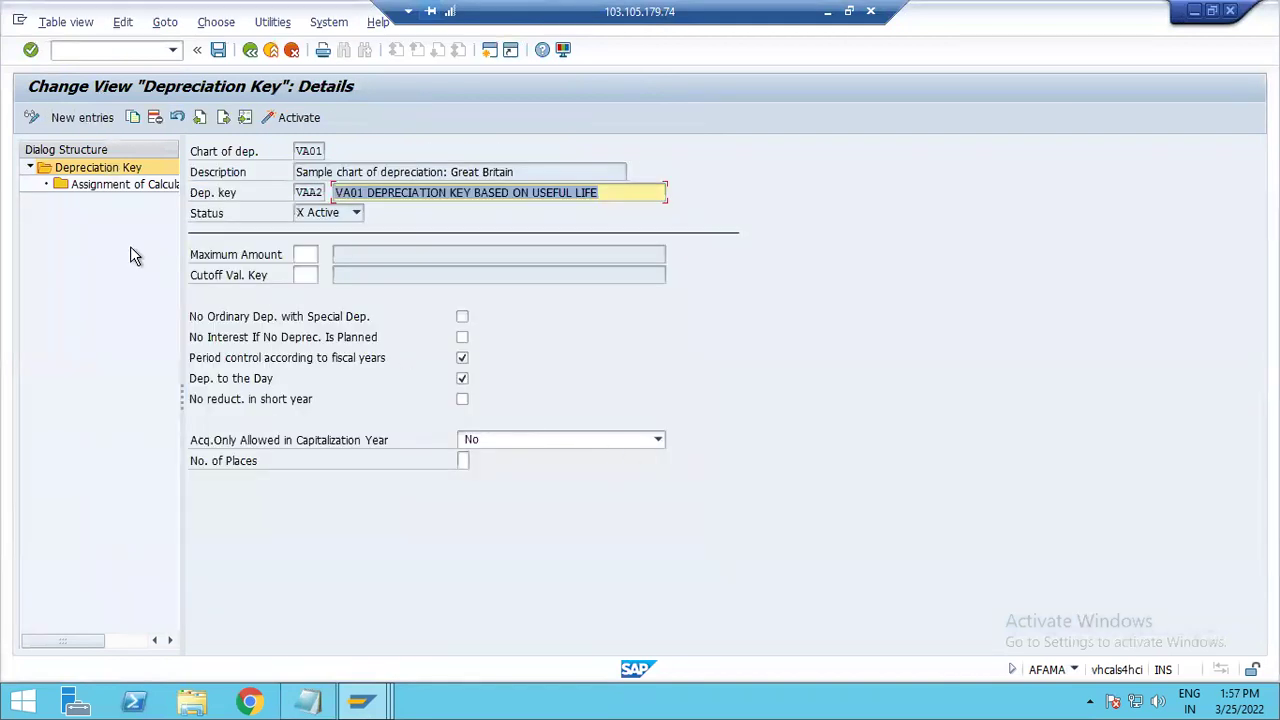
{"action": "double_click", "coordinate": [98, 184]}
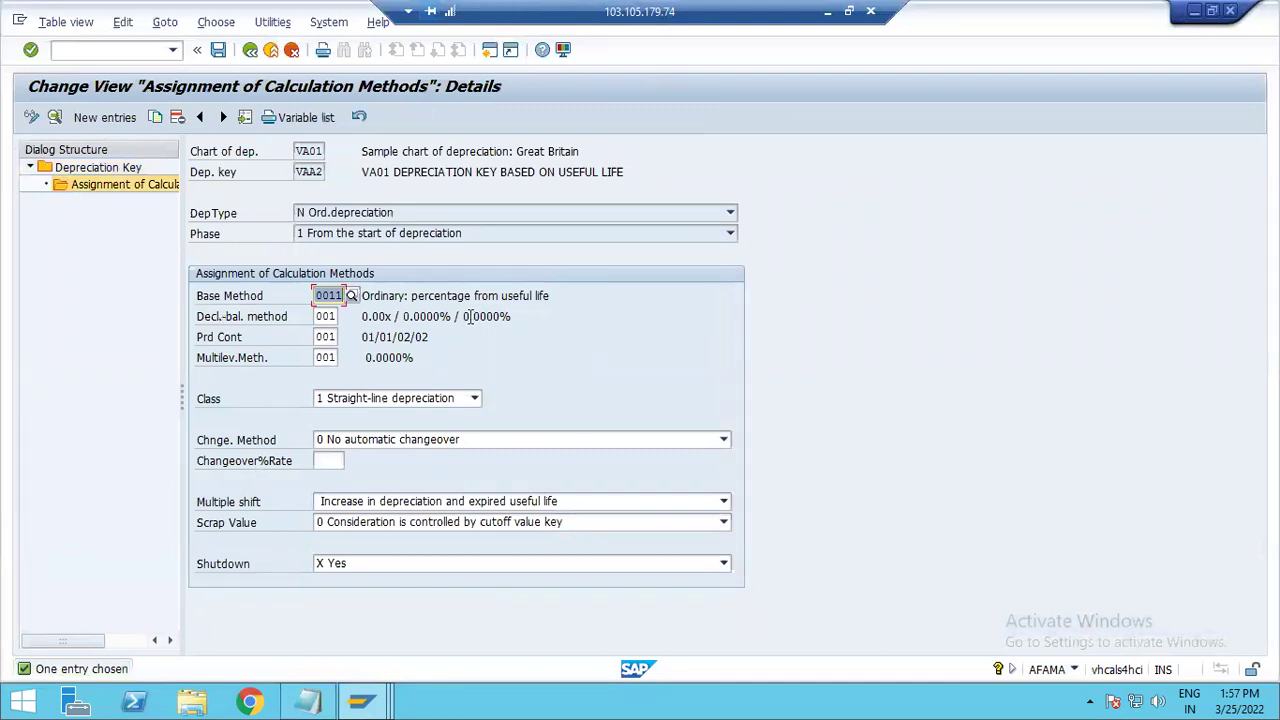
{"action": "left_click_drag", "start_coordinate": [393, 295], "coordinate": [569, 291]}
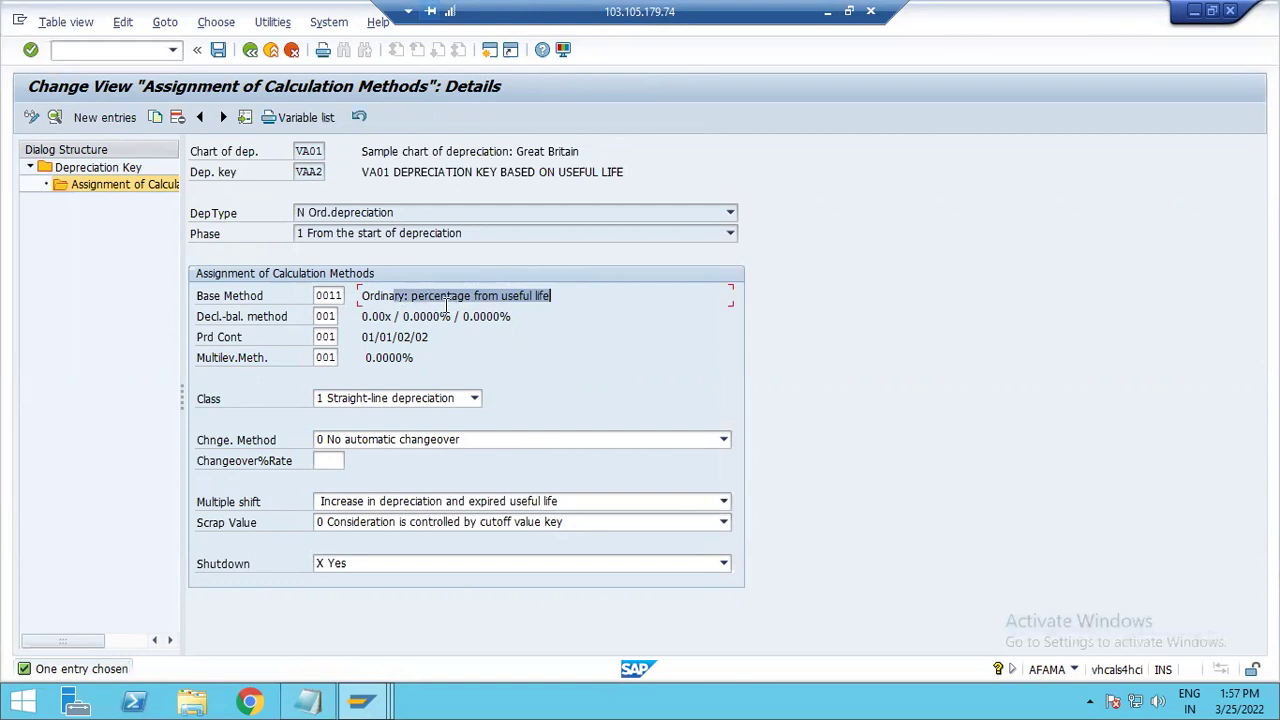
{"action": "left_click", "coordinate": [570, 317]}
{"action": "left_click_drag", "start_coordinate": [362, 295], "coordinate": [573, 293]}
{"action": "left_click", "coordinate": [396, 298]}
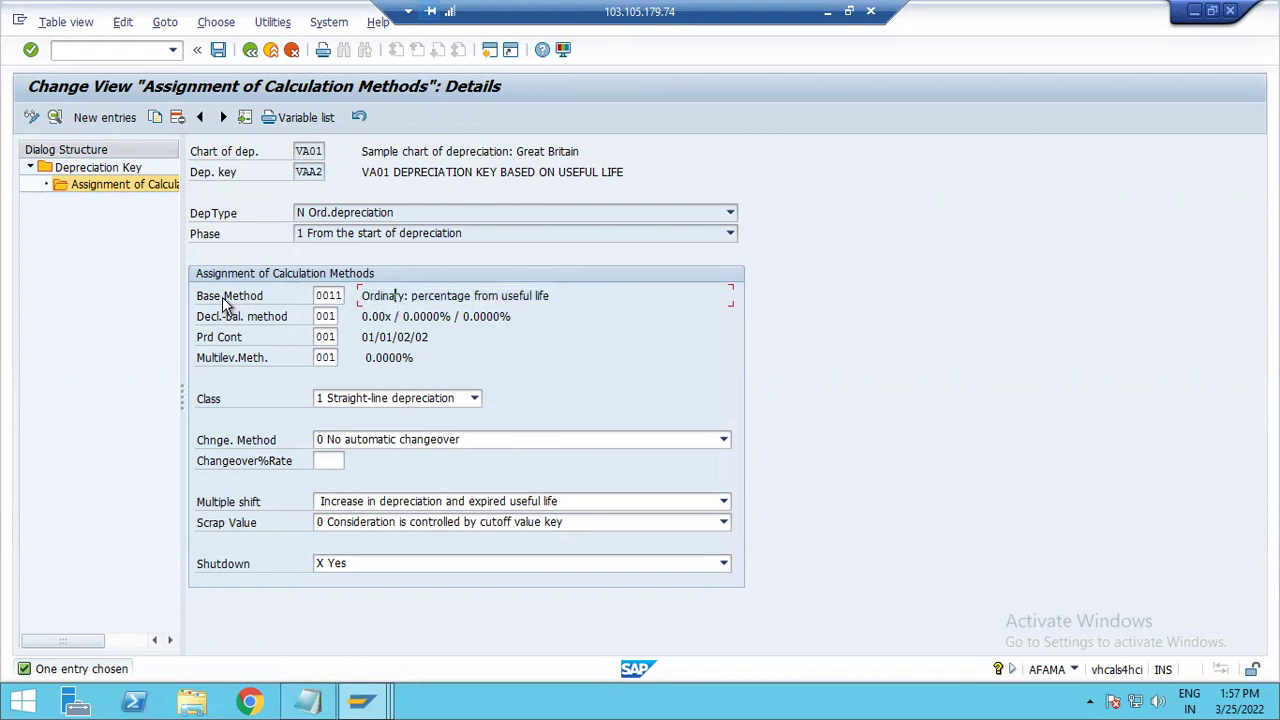
{"action": "left_click_drag", "start_coordinate": [381, 295], "coordinate": [564, 291]}
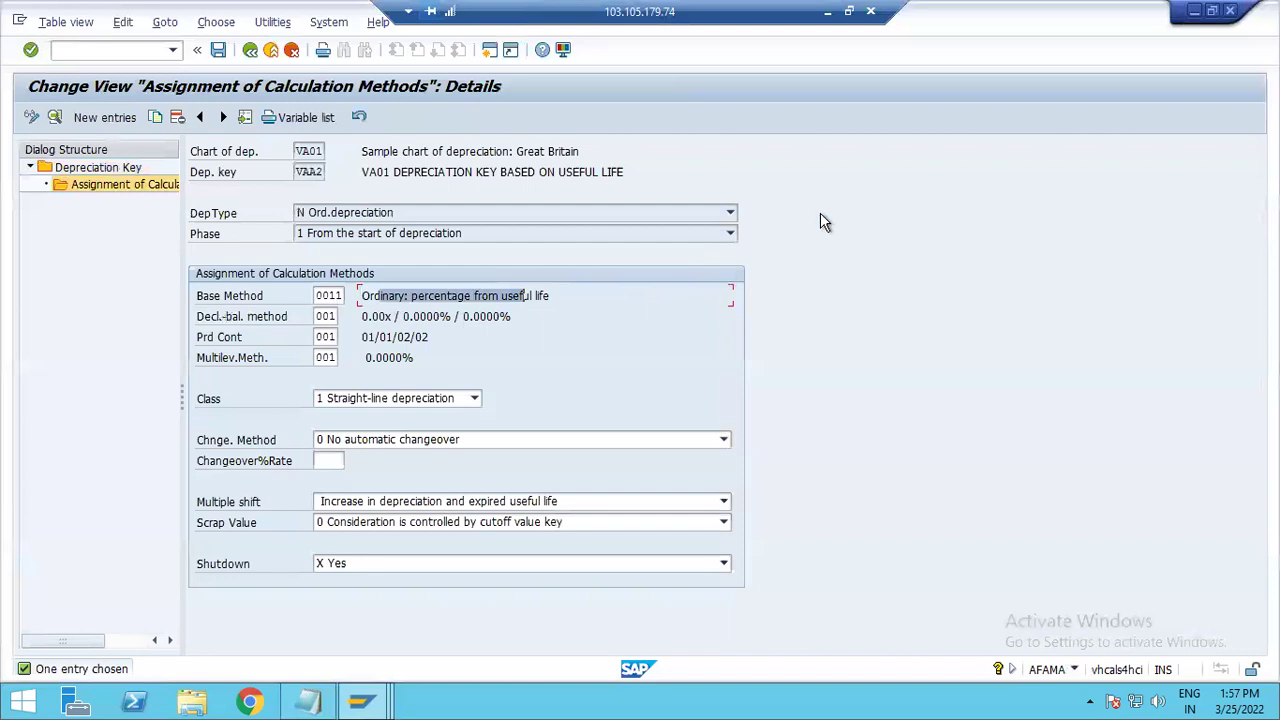
Return to the asset's master record, maximize it, and examine the useful life of depreciation area 01
{"action": "mouse_move", "coordinate": [380, 702]}
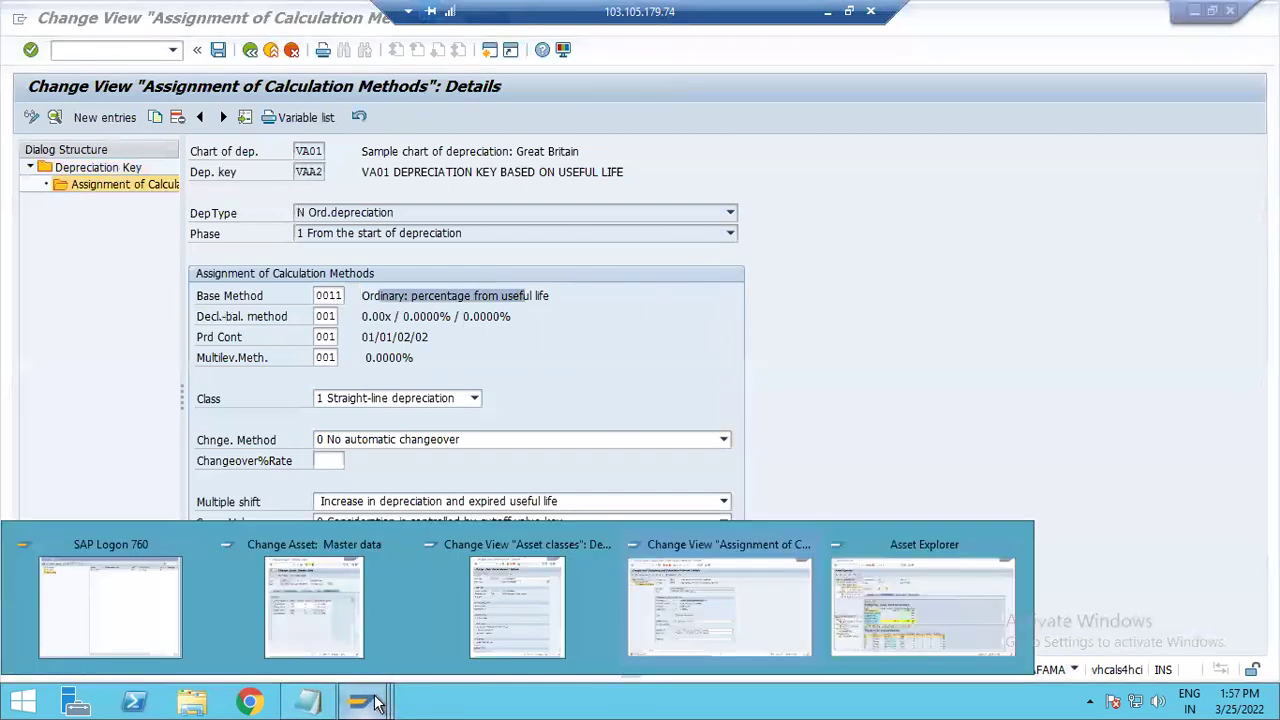
{"action": "left_click", "coordinate": [361, 618]}
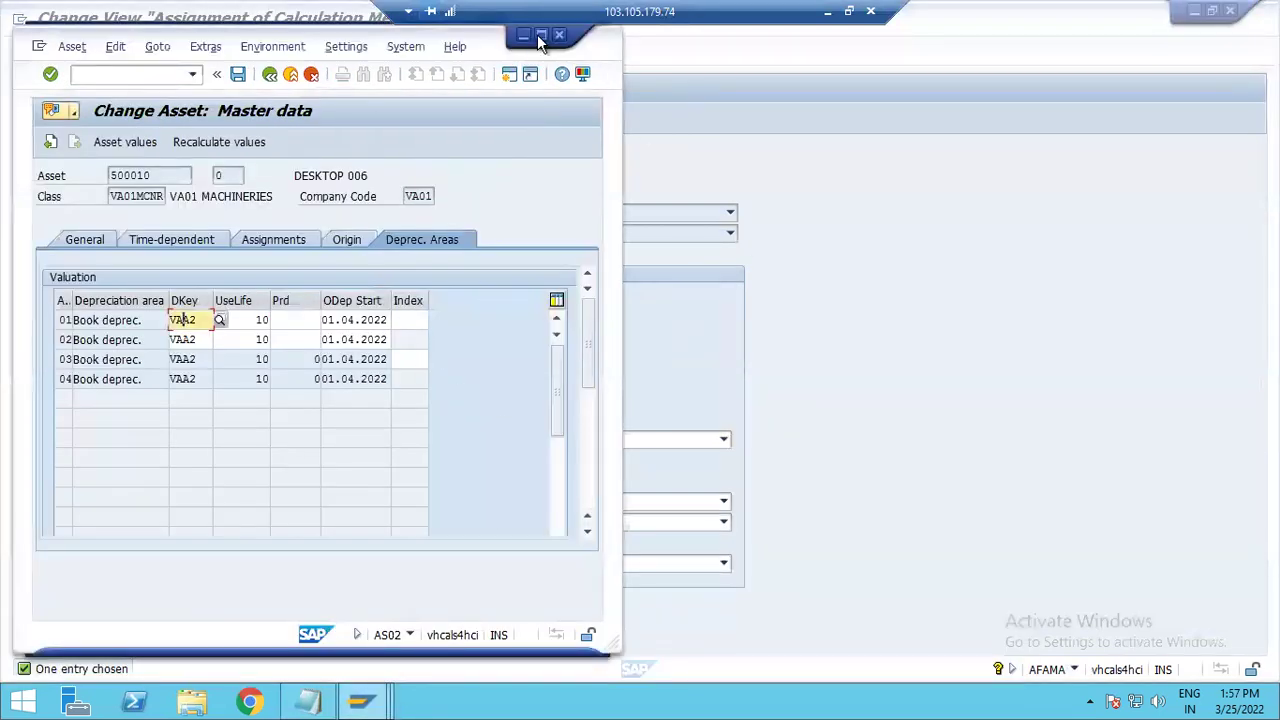
{"action": "left_click", "coordinate": [540, 36]}
{"action": "left_click", "coordinate": [238, 295]}
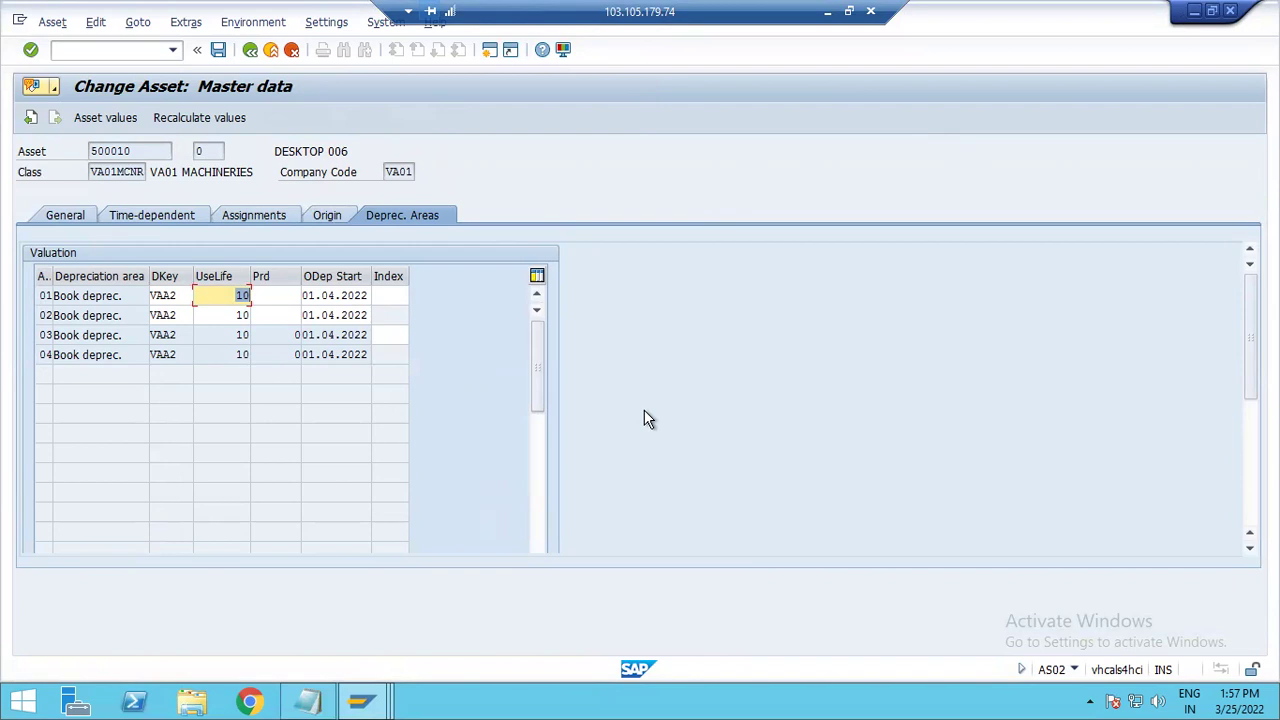
Switch to the Asset Explorer session and examine the posted acquisition value for book depreciation area 01
{"action": "left_click", "coordinate": [360, 703]}
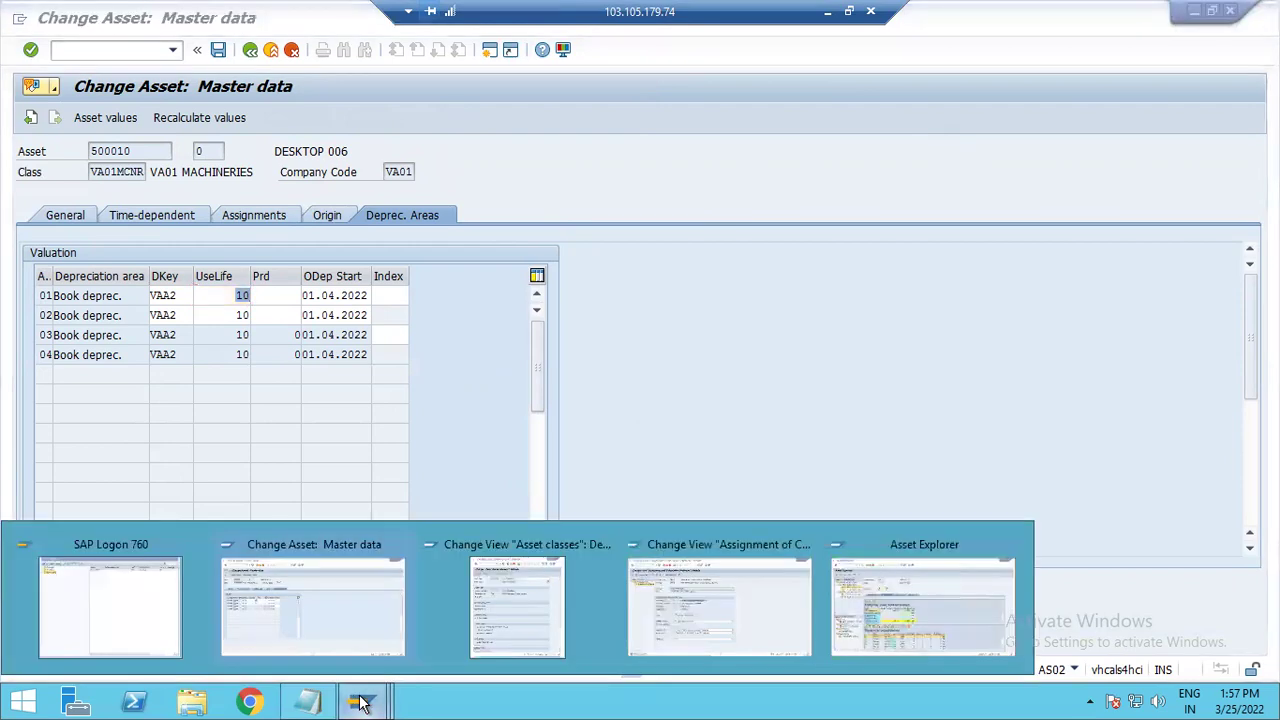
{"action": "left_click", "coordinate": [923, 608]}
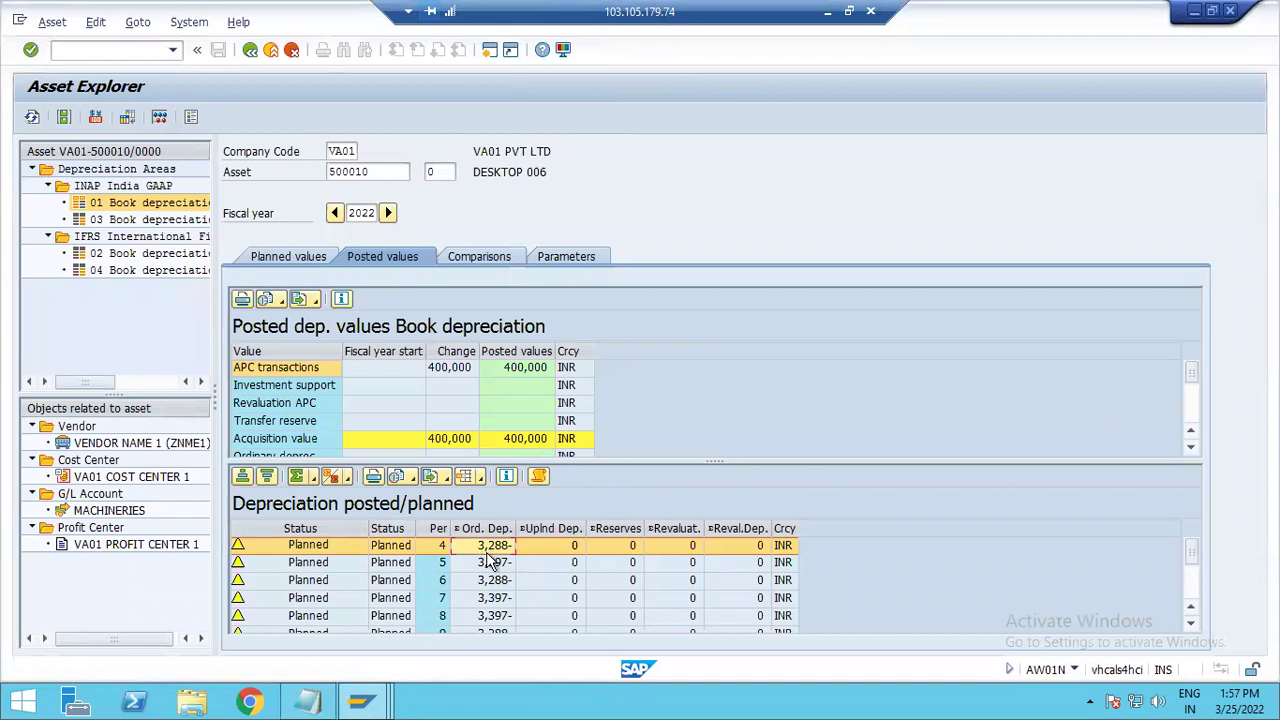
{"action": "left_click", "coordinate": [527, 444]}
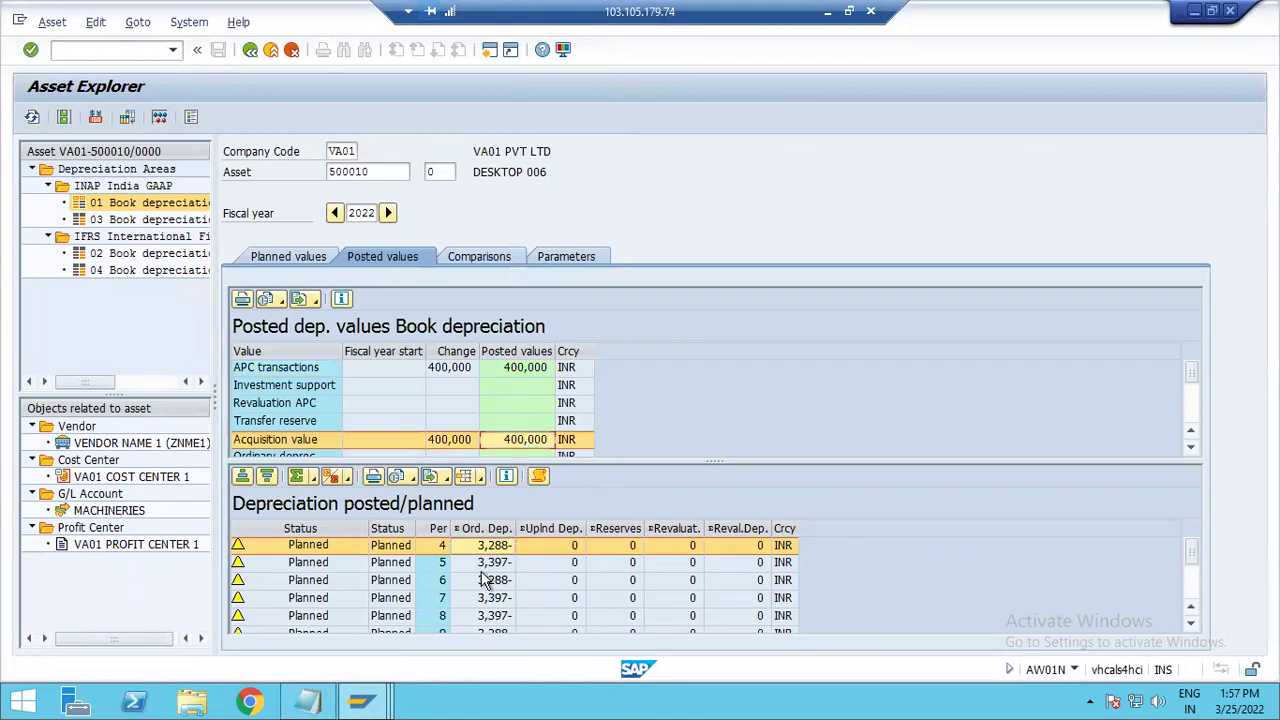
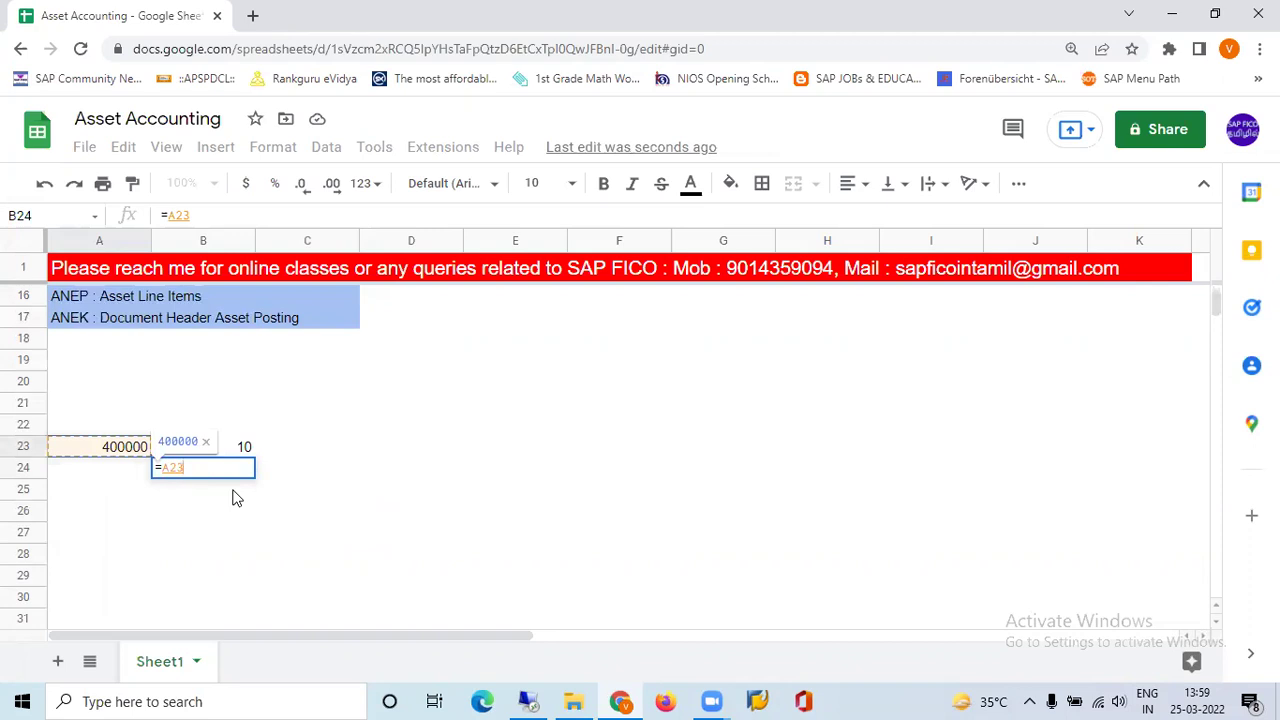
Complete the depreciation formula in cell B24 of the Asset Accounting spreadsheet as =A23/B23*100
{"action": "type", "text": "/"}
{"action": "left_click", "coordinate": [228, 448]}
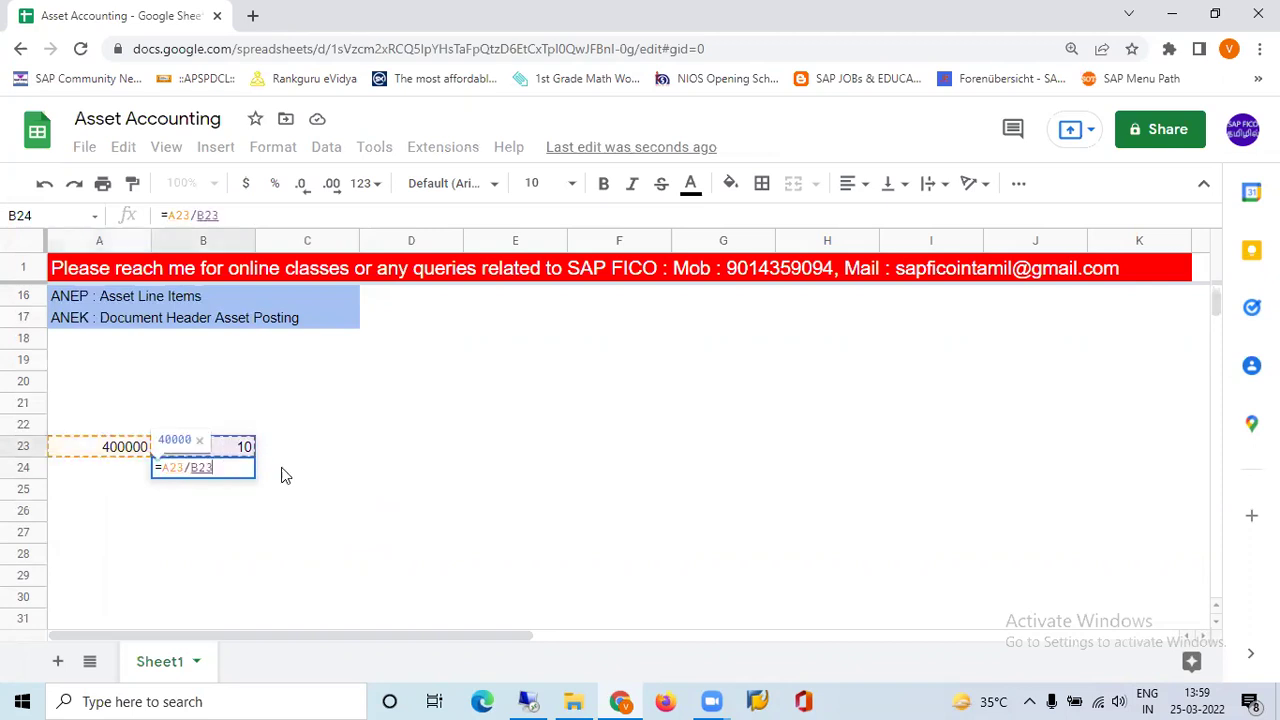
{"action": "type", "text": "*100"}
{"action": "key", "text": "Return"}
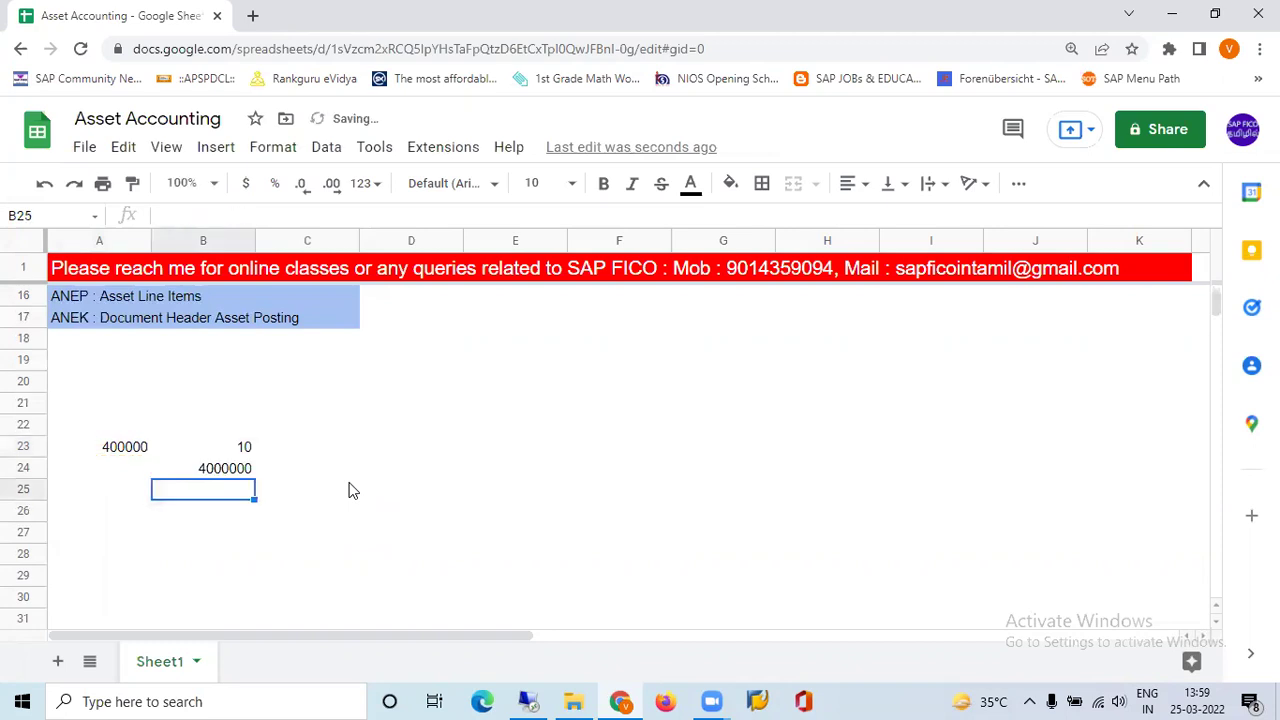
Change the annual depreciation formula in cell B24 to =A23*B23/100
{"action": "key", "text": "Up"}
{"action": "key", "text": "F2"}
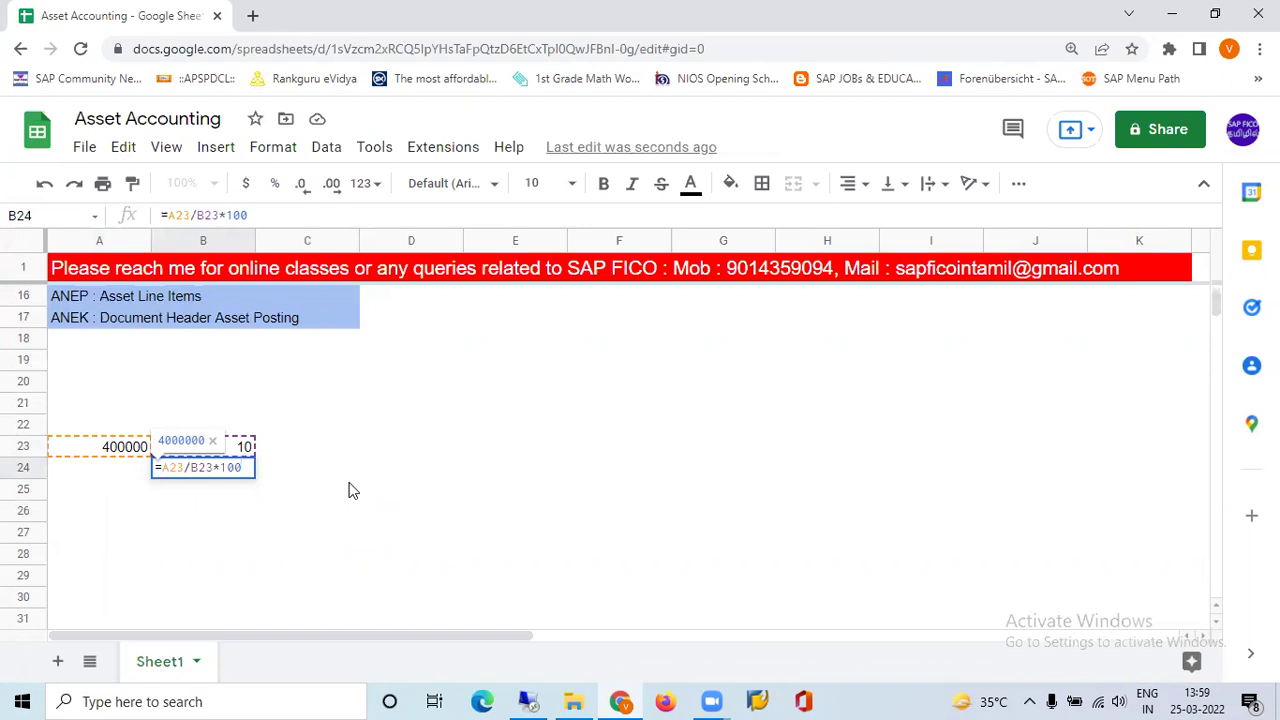
{"action": "key", "text": "BackSpace"}
{"action": "key", "text": "BackSpace"}
{"action": "key", "text": "BackSpace"}
{"action": "key", "text": "BackSpace"}
{"action": "key", "text": "BackSpace"}
{"action": "key", "text": "BackSpace"}
{"action": "key", "text": "BackSpace"}
{"action": "key", "text": "BackSpace"}
{"action": "type", "text": "*"}
{"action": "left_click", "coordinate": [244, 455]}
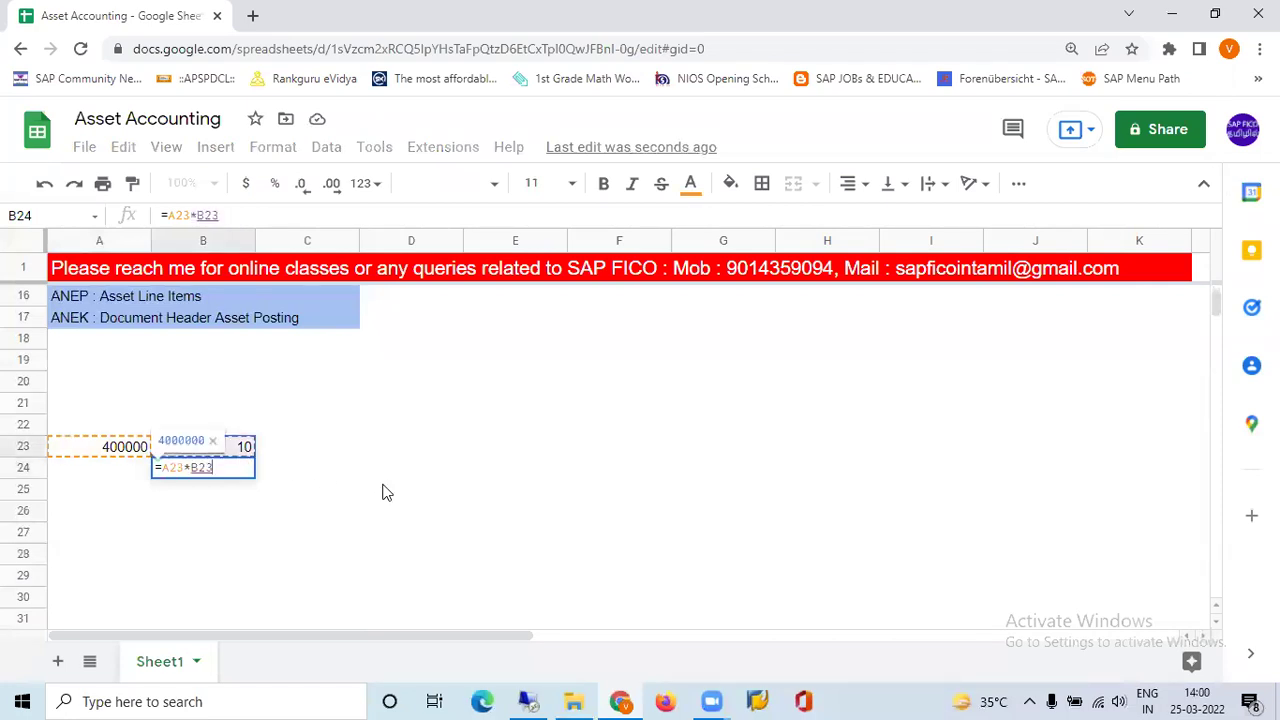
{"action": "type", "text": "/100"}
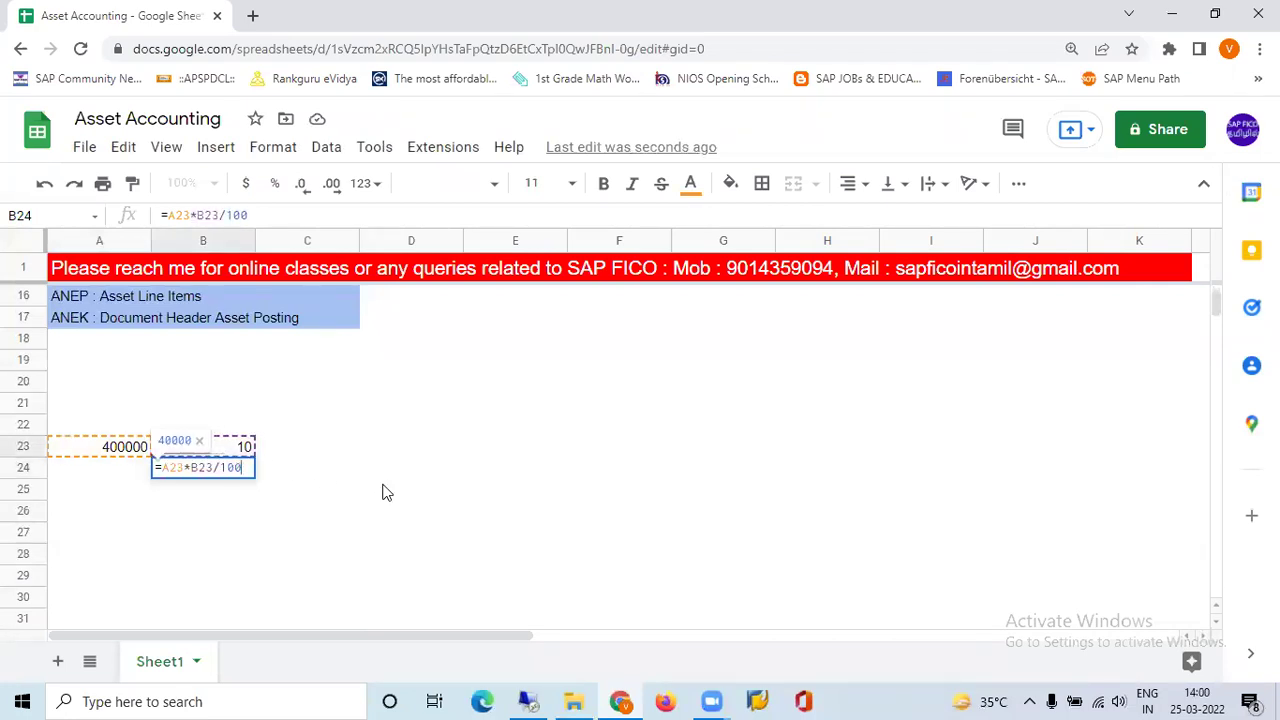
{"action": "key", "text": "Return"}
{"action": "left_click", "coordinate": [228, 478]}
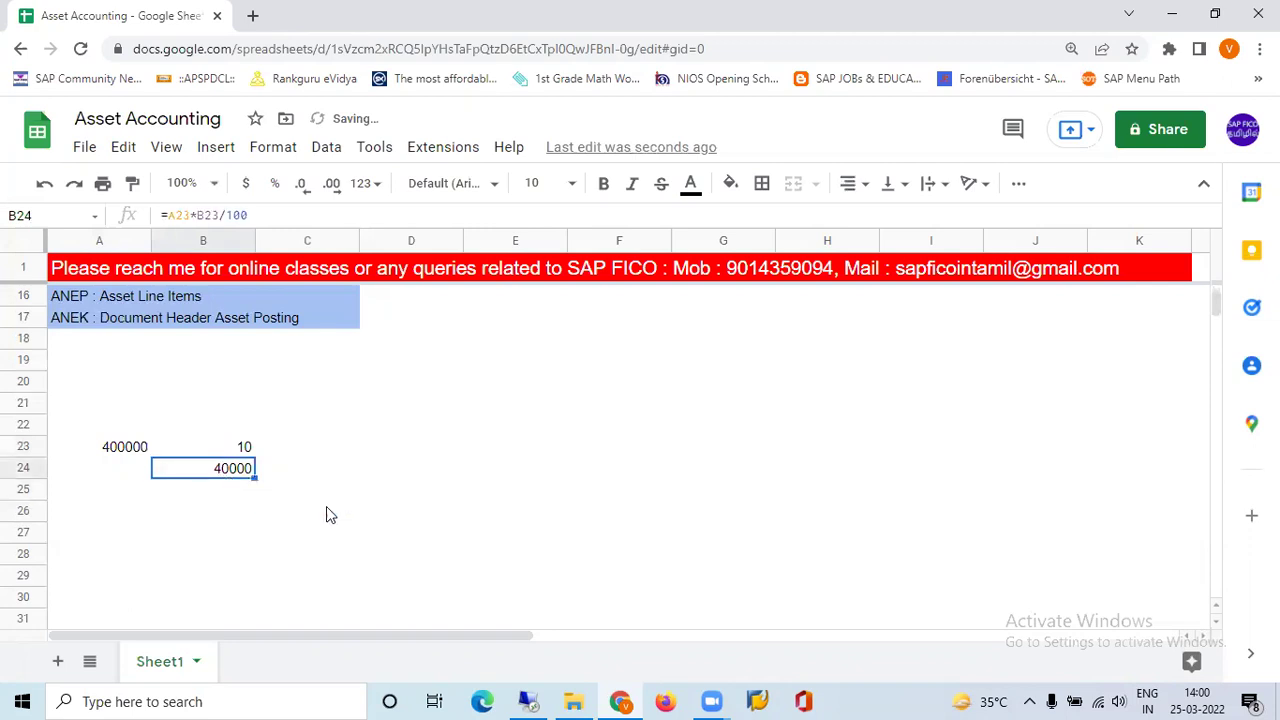
Calculate the daily depreciation in cell B25 with the formula =B24/365
{"action": "key", "text": "Down"}
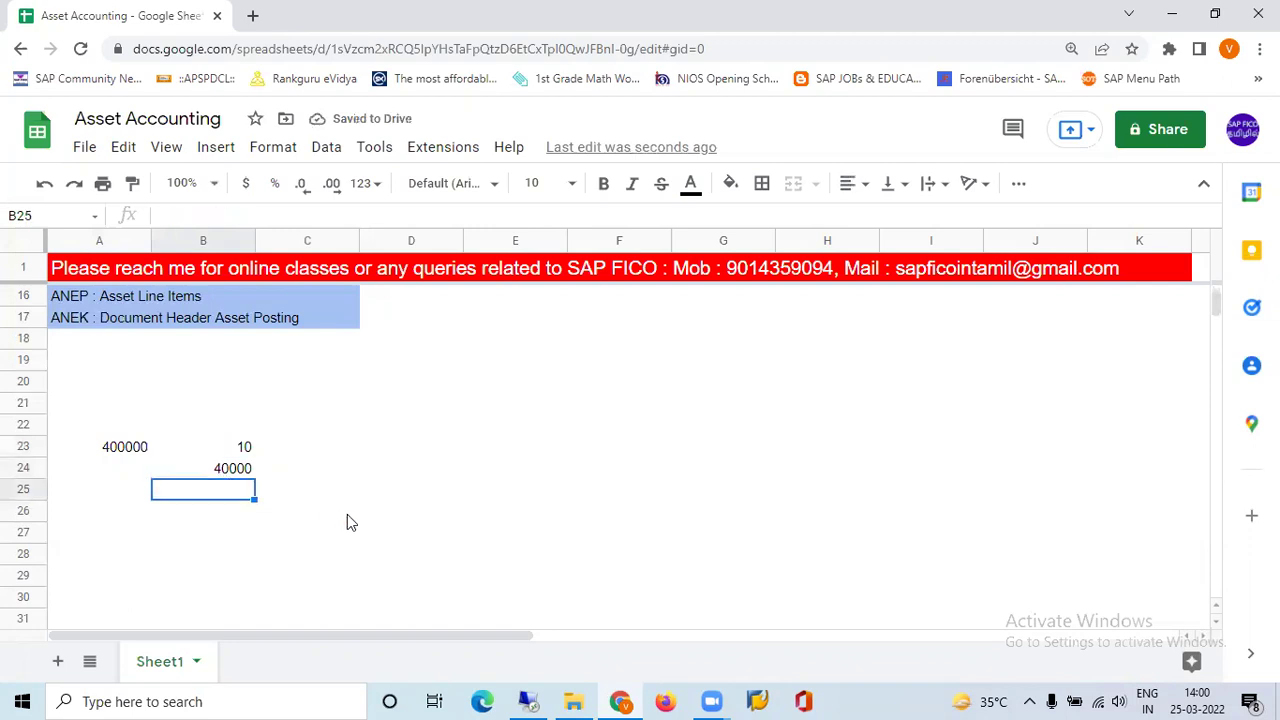
{"action": "type", "text": "=B24"}
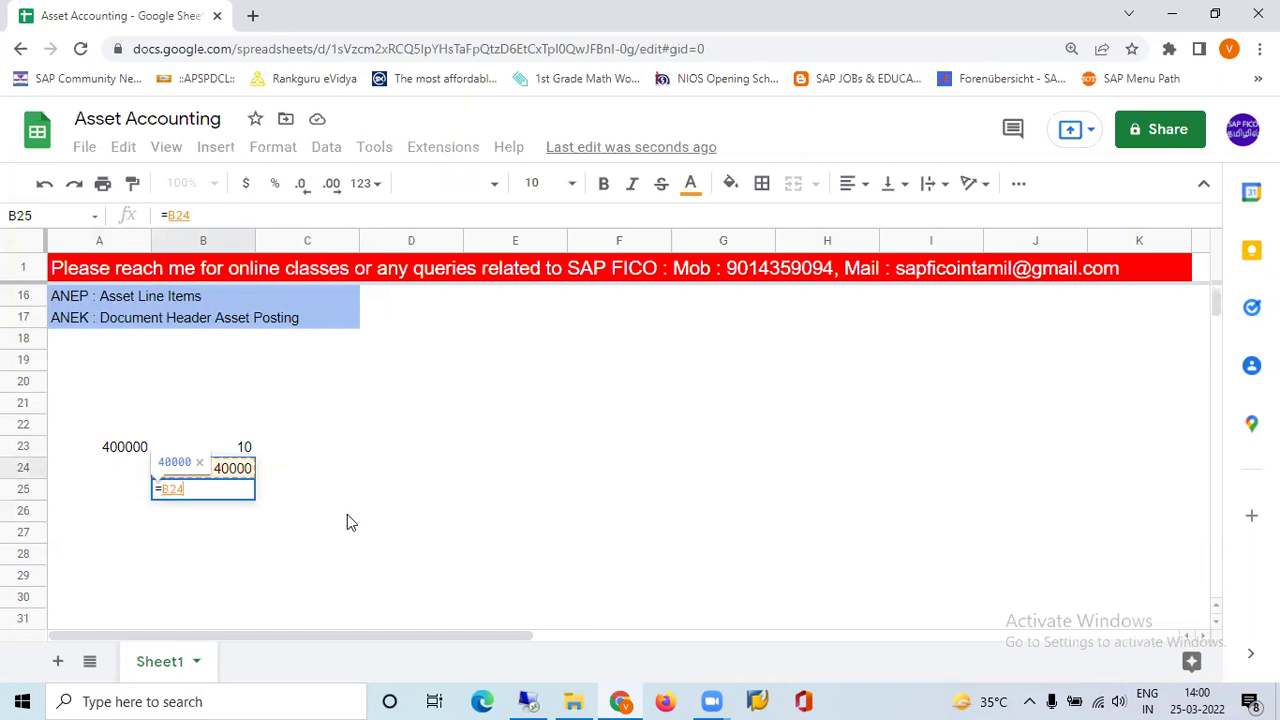
{"action": "type", "text": "/."}
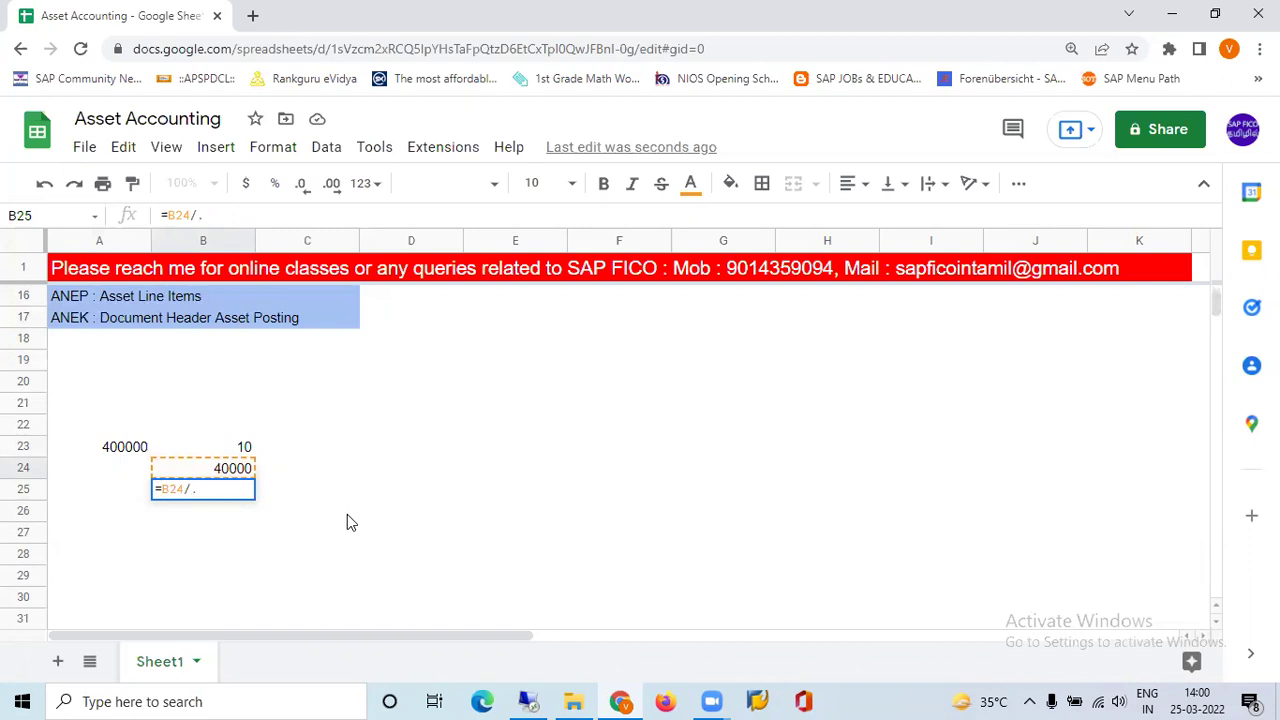
{"action": "type", "text": "365"}
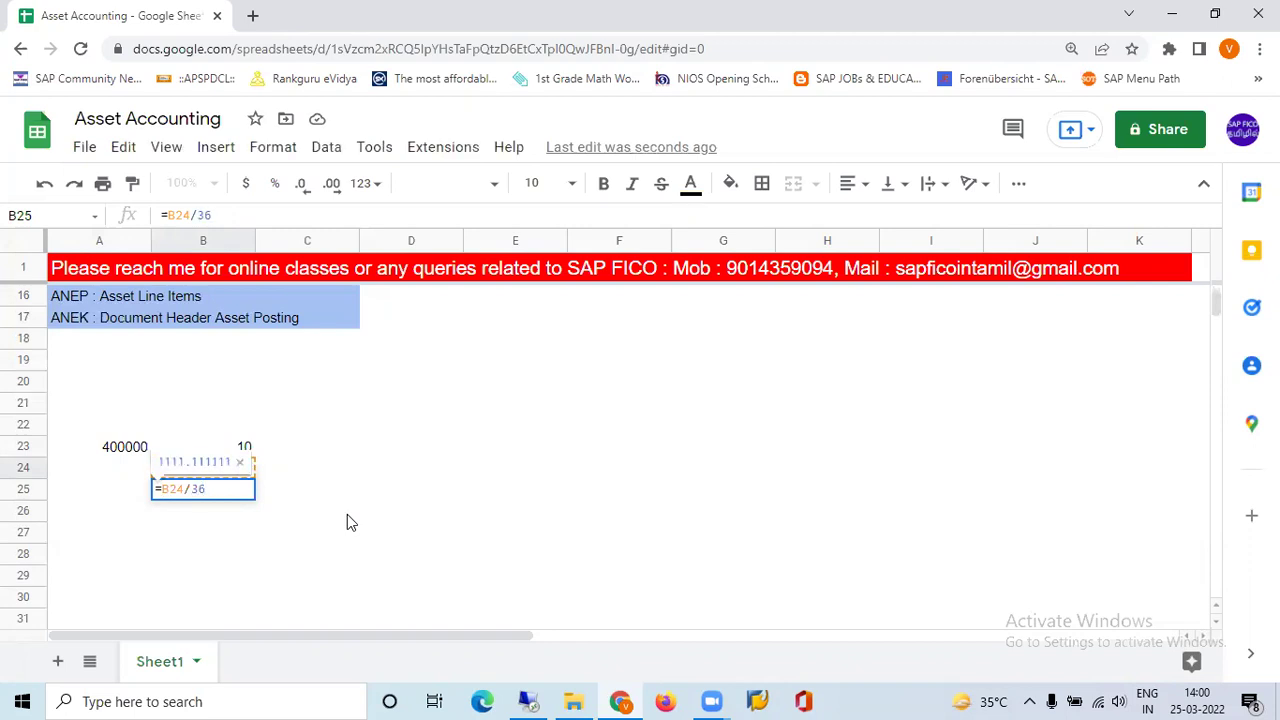
{"action": "key", "text": "Return"}
{"action": "key", "text": "Up"}
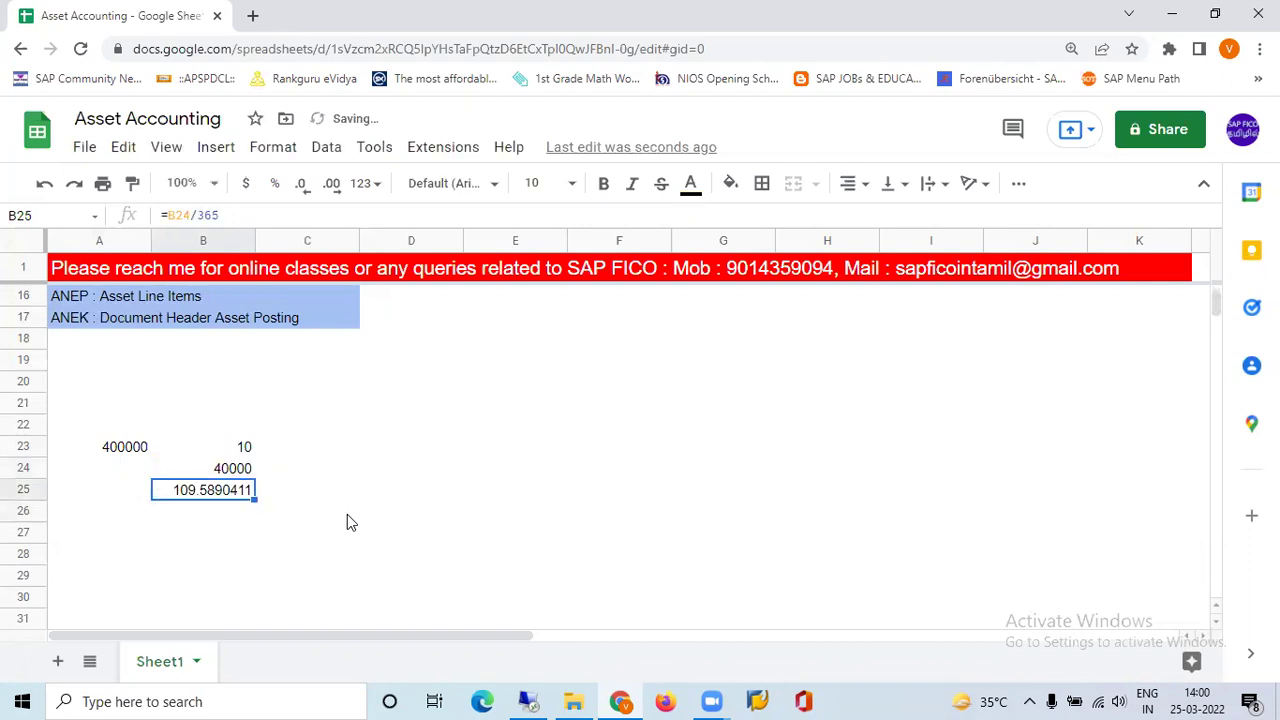
Calculate the 30-day depreciation in cell B26 with =B25*30 and compare it with period 4's planned ordinary depreciation in Asset Explorer
{"action": "key", "text": "Down"}
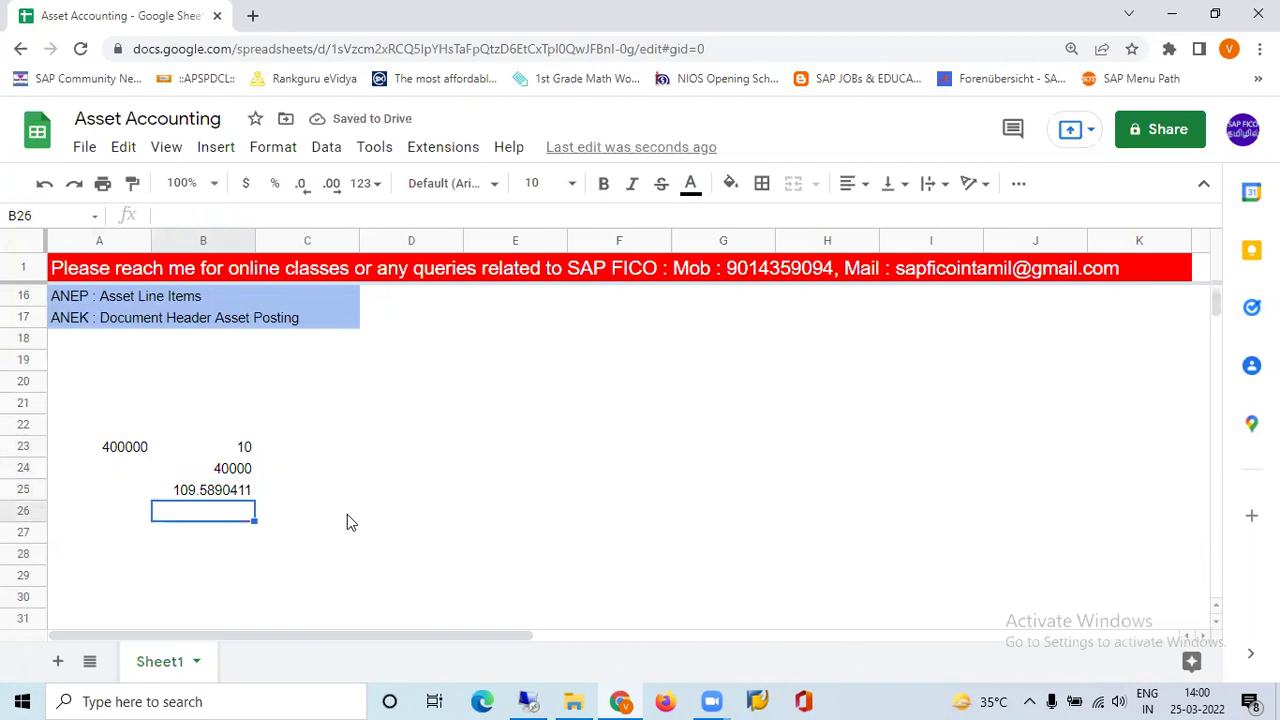
{"action": "type", "text": "="}
{"action": "key", "text": "Up"}
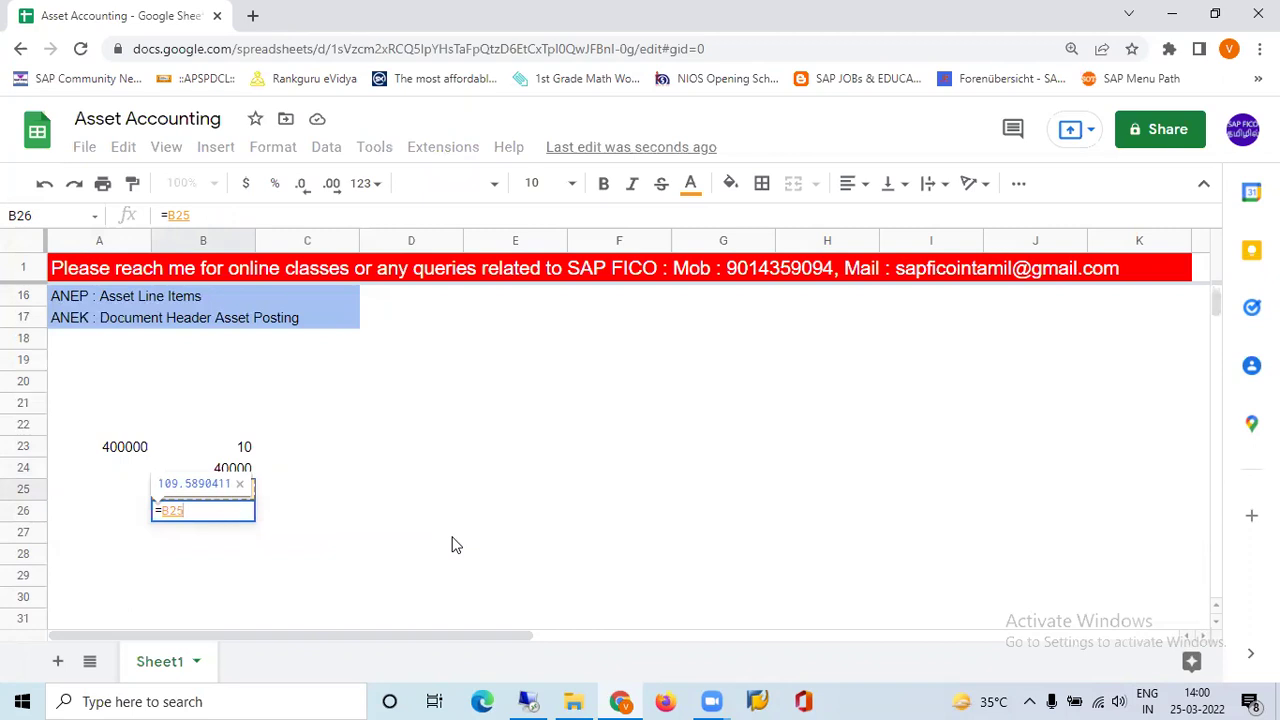
{"action": "type", "text": "*30"}
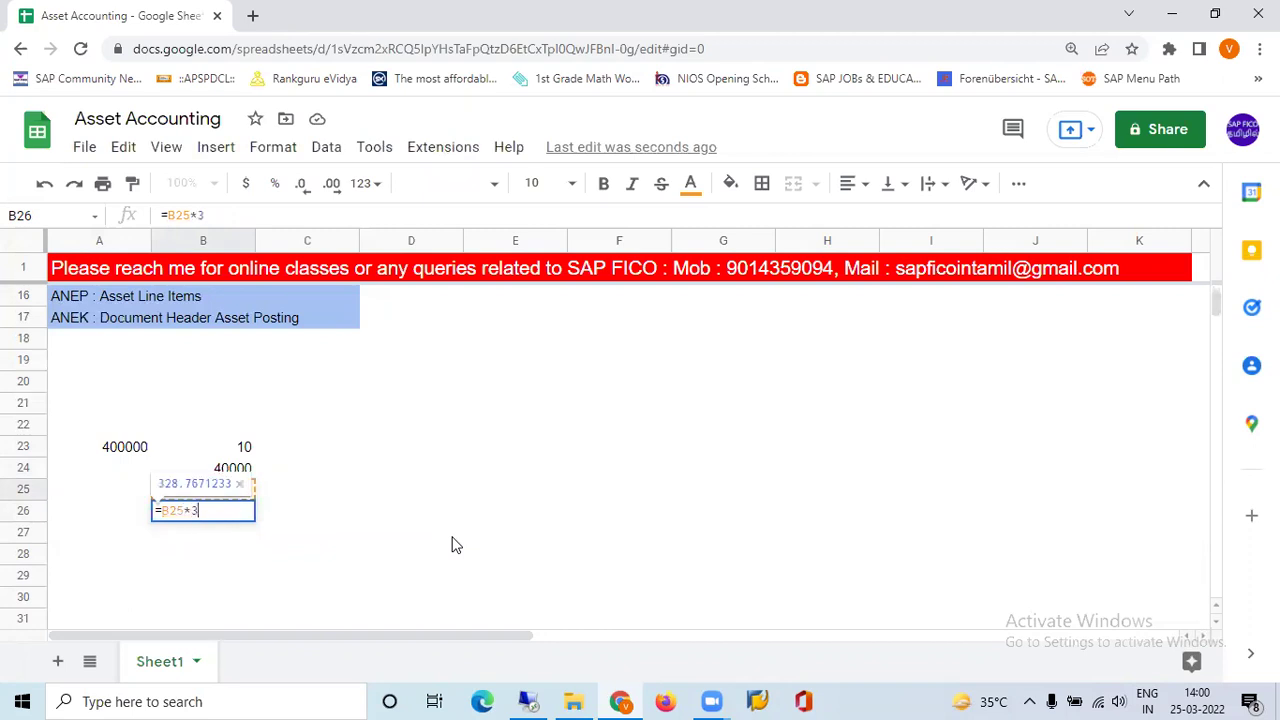
{"action": "key", "text": "Return"}
{"action": "key", "text": "Up"}
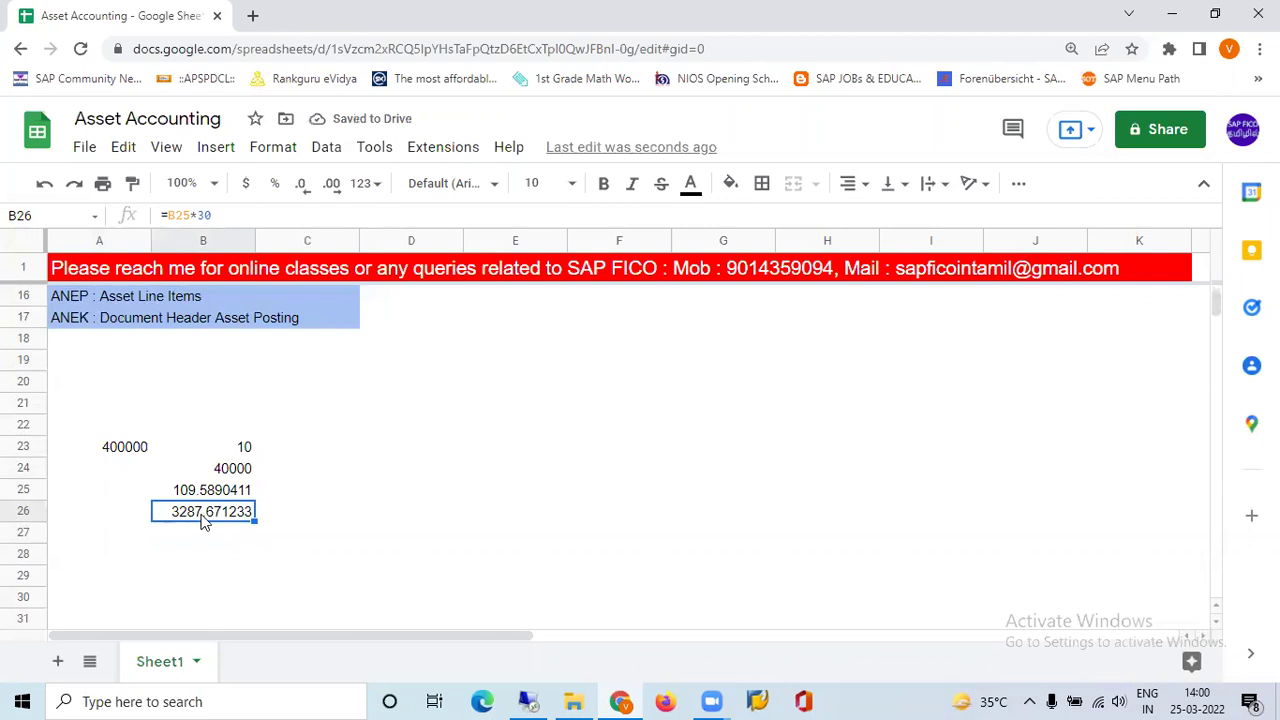
{"action": "left_click", "coordinate": [527, 701]}
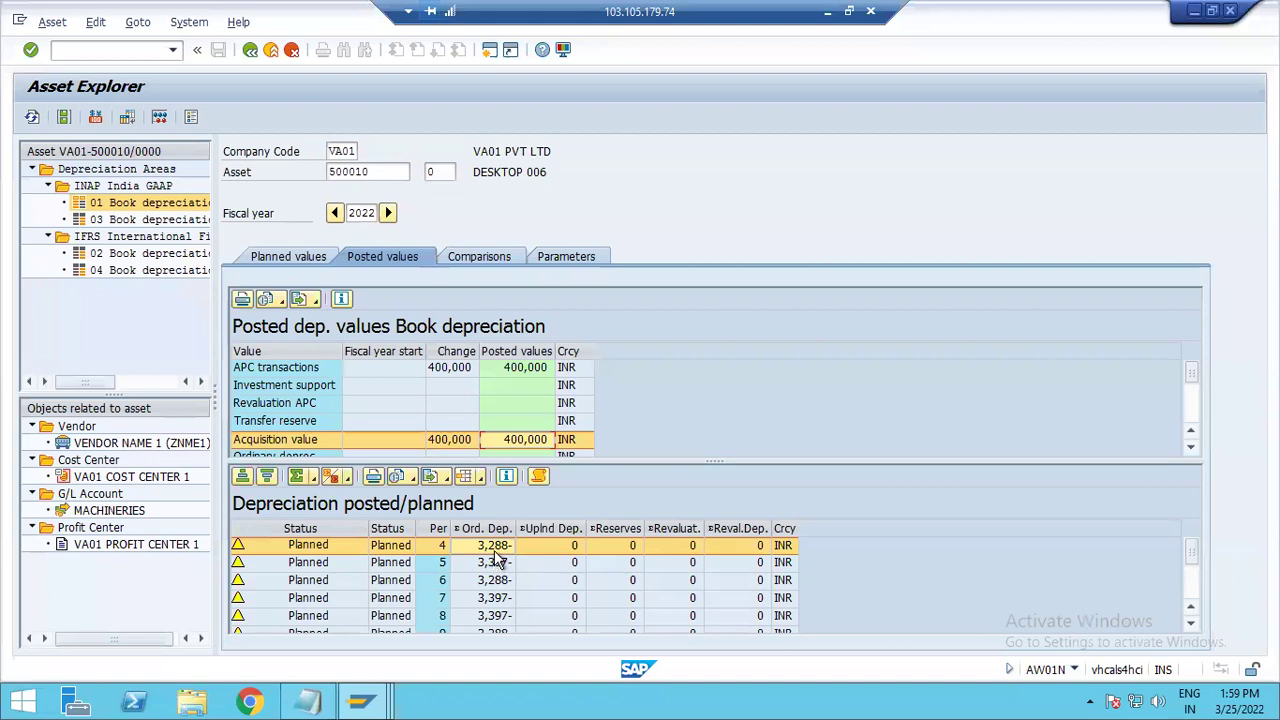
{"action": "left_click", "coordinate": [498, 547]}
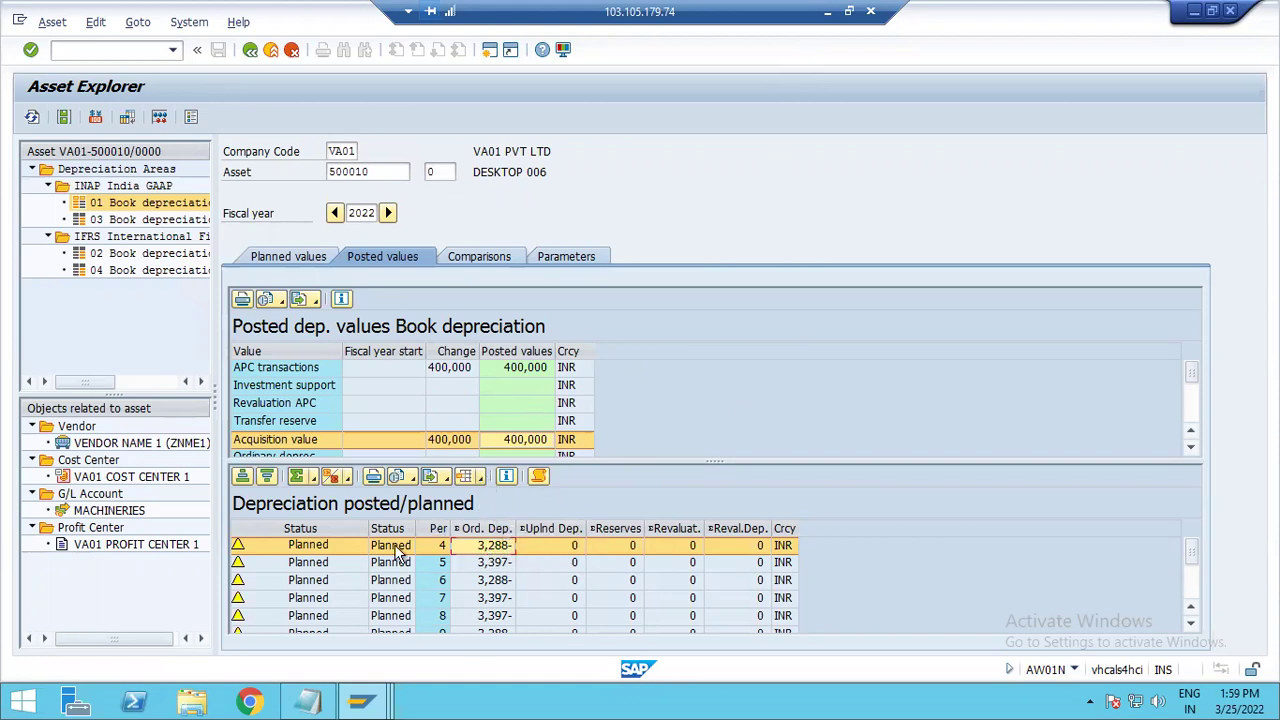
In the asset's master record, replace the depreciation key of area 01 with VAA3 from the list of possible keys
{"action": "left_click", "coordinate": [365, 703]}
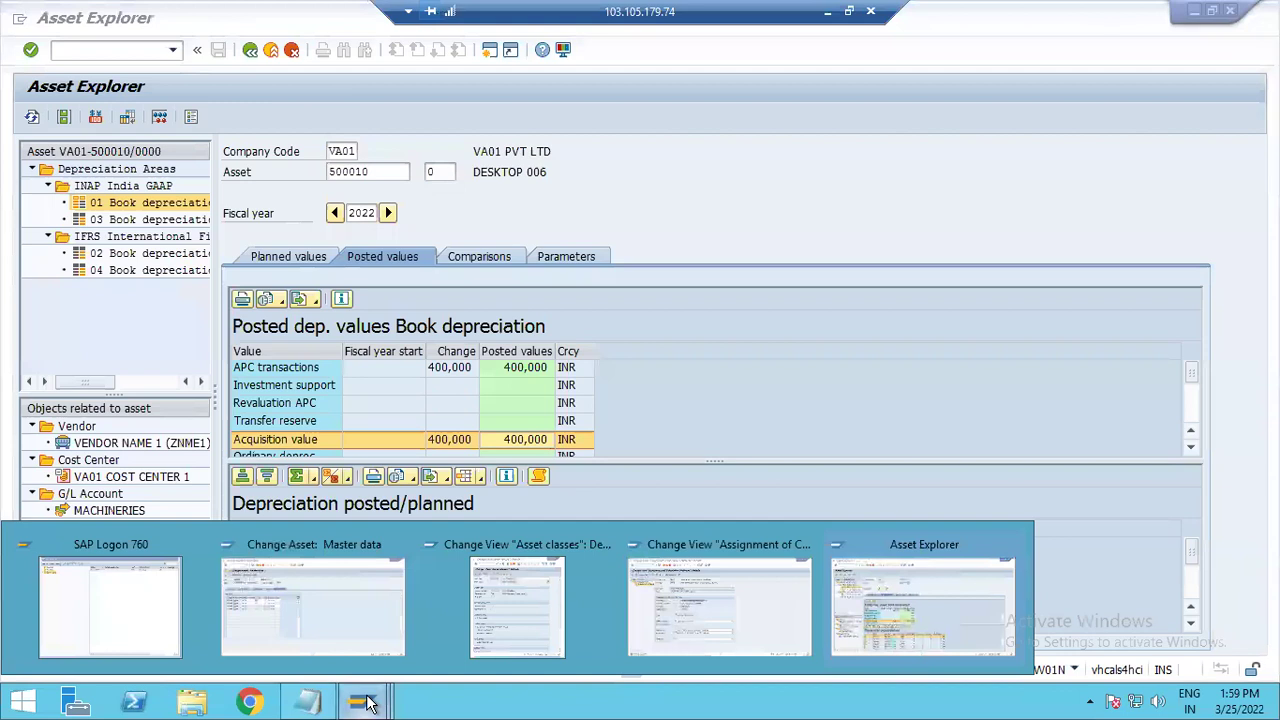
{"action": "left_click", "coordinate": [323, 619]}
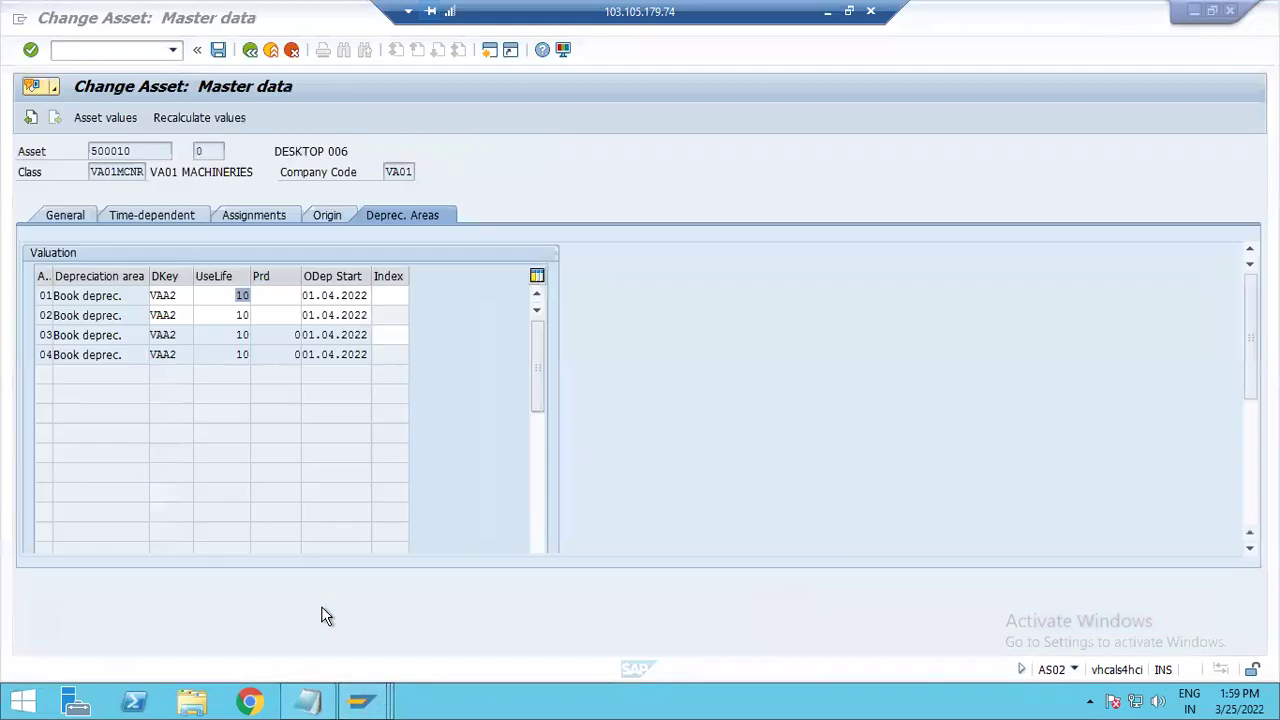
{"action": "left_click", "coordinate": [178, 295]}
{"action": "key", "text": "Return"}
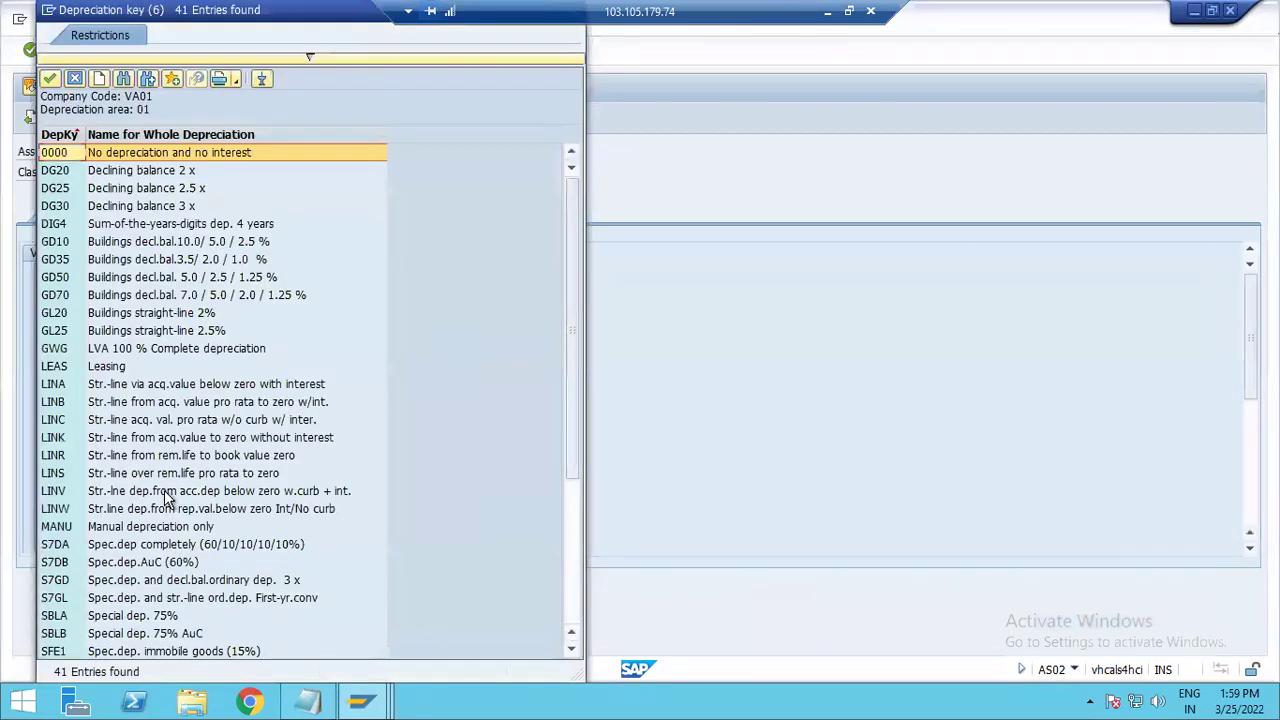
{"action": "left_click", "coordinate": [264, 497]}
{"action": "scroll", "coordinate": [264, 497], "scroll_direction": "down", "scroll_amount": 5}
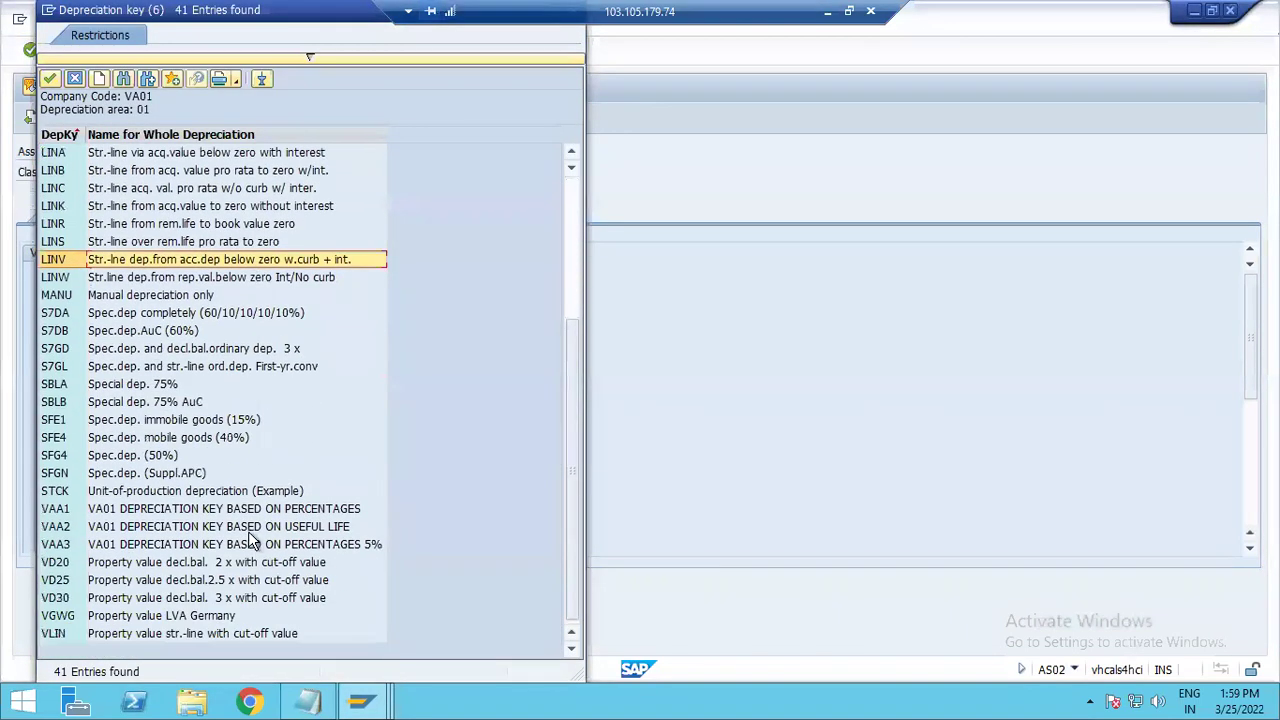
{"action": "left_click", "coordinate": [73, 548]}
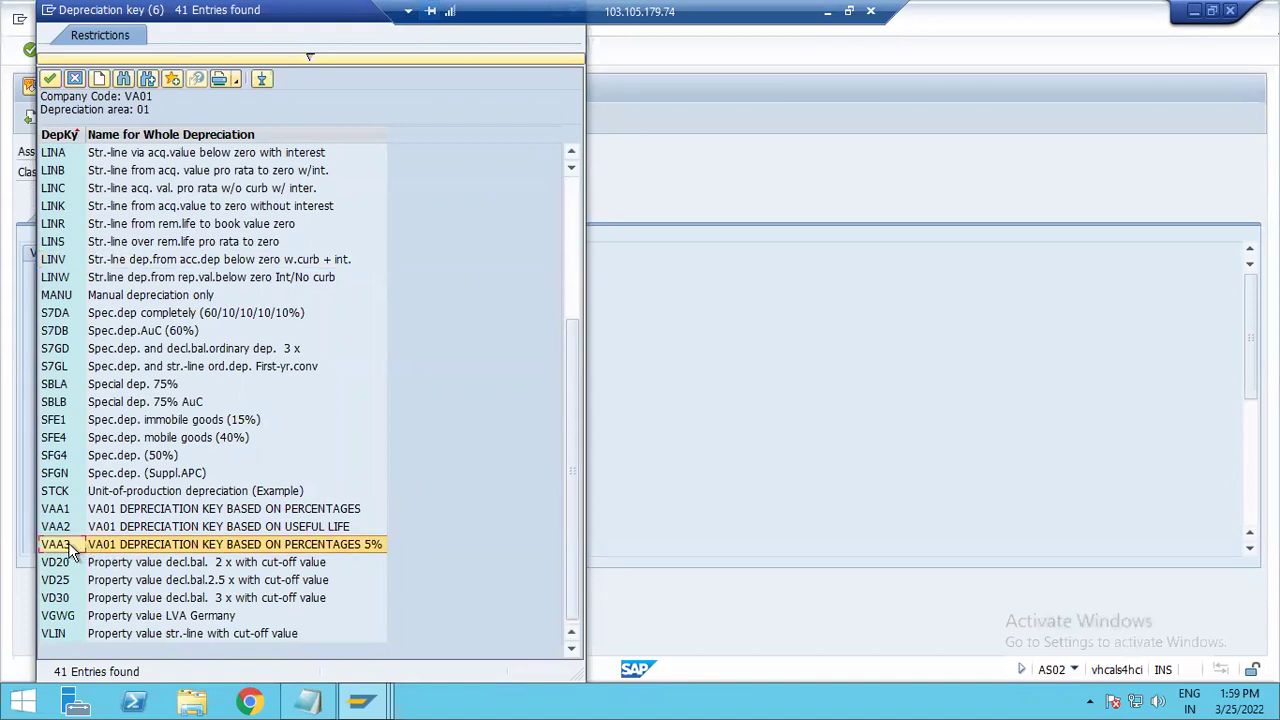
{"action": "double_click", "coordinate": [68, 542]}
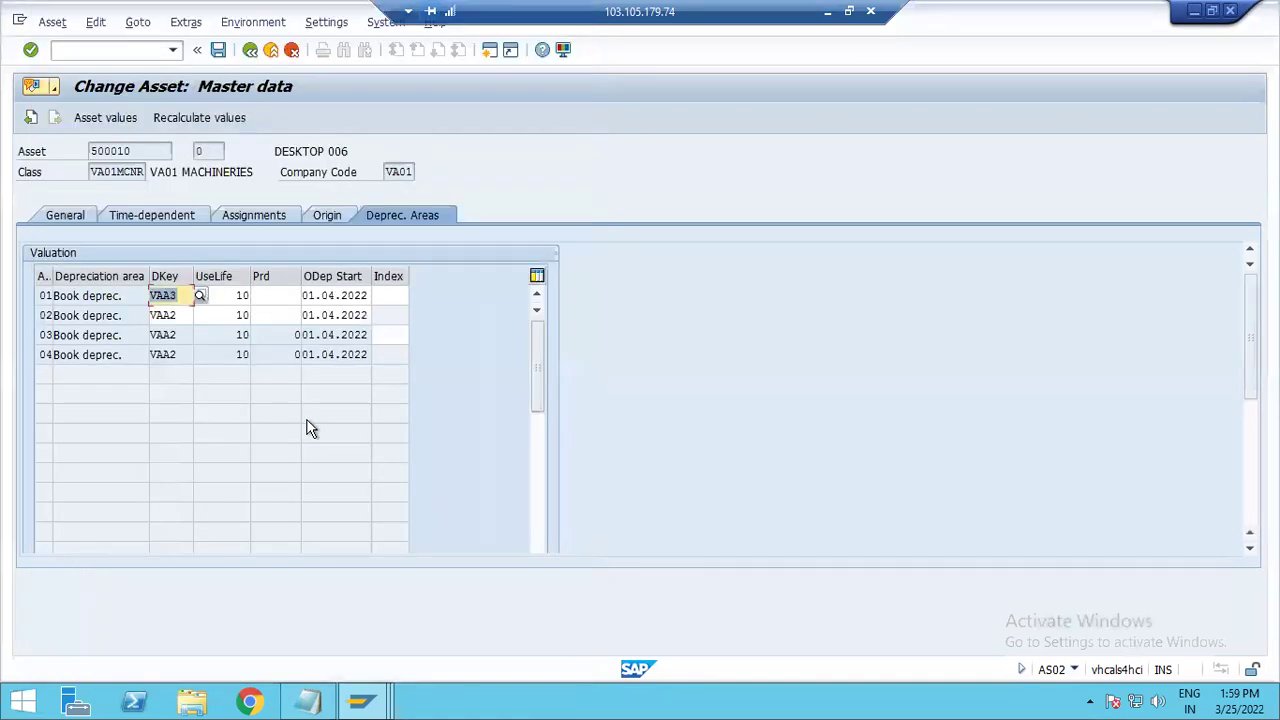
Set the depreciation key of area 02 to VAA3 and accept the entry despite the warning
{"action": "double_click", "coordinate": [183, 314]}
{"action": "type", "text": "VAA3"}
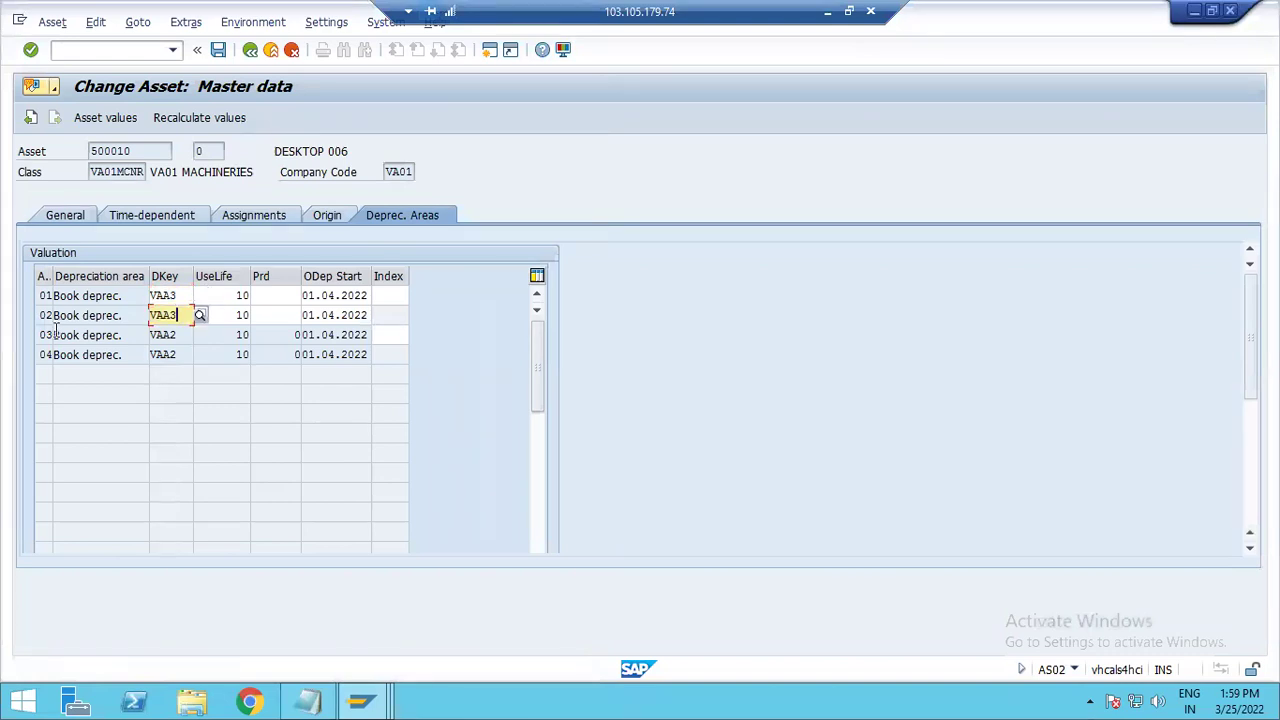
{"action": "key", "text": "Return"}
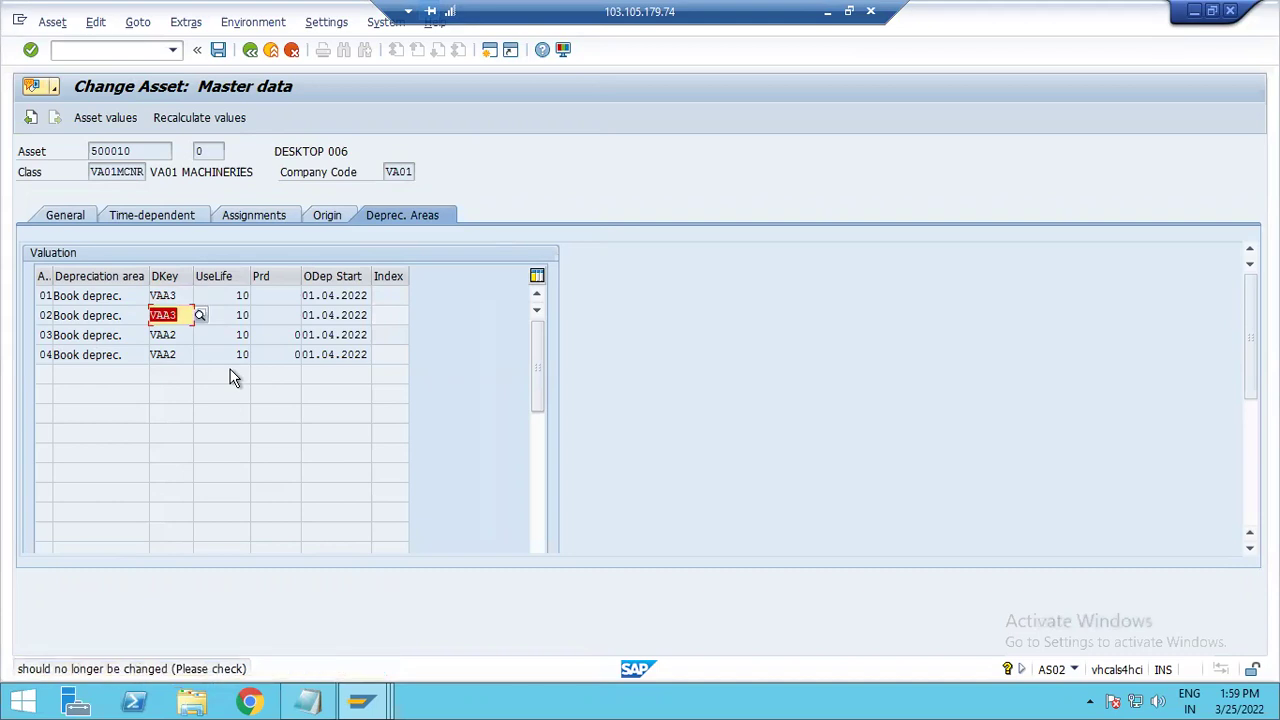
{"action": "key", "text": "Return"}
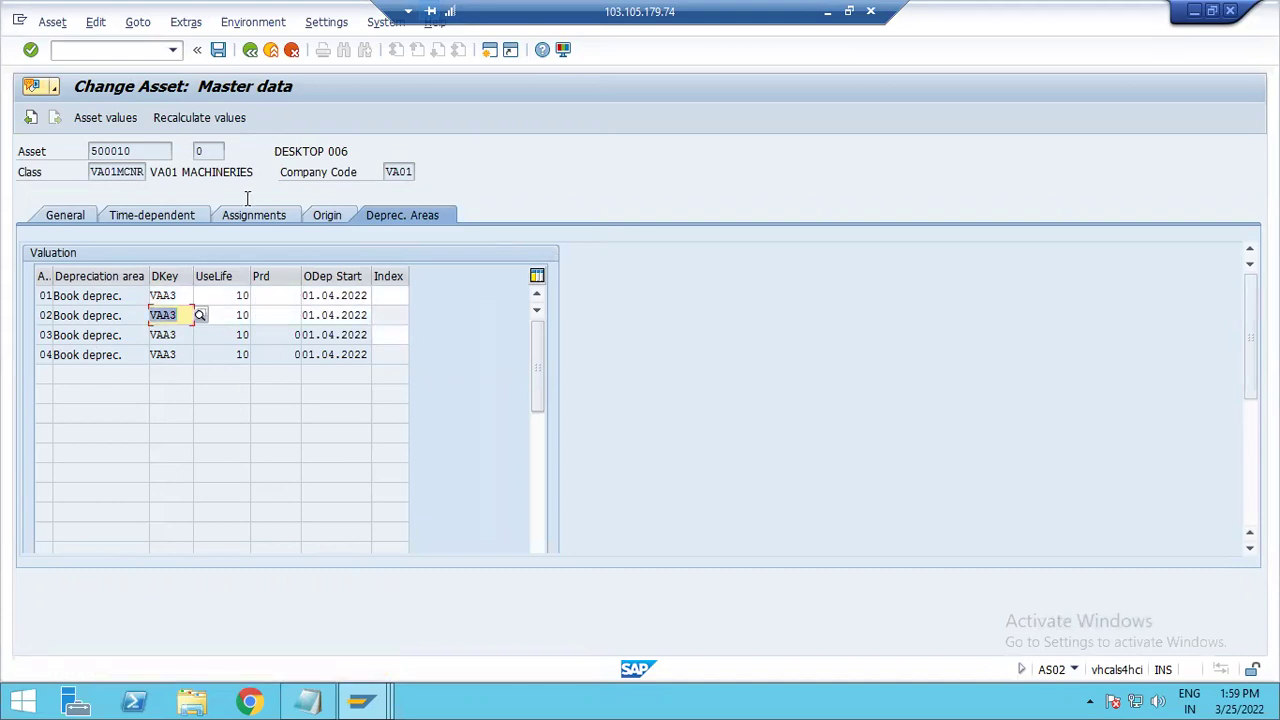
Save the asset master record with its changed depreciation keys, accepting the warnings
{"action": "left_click", "coordinate": [218, 49]}
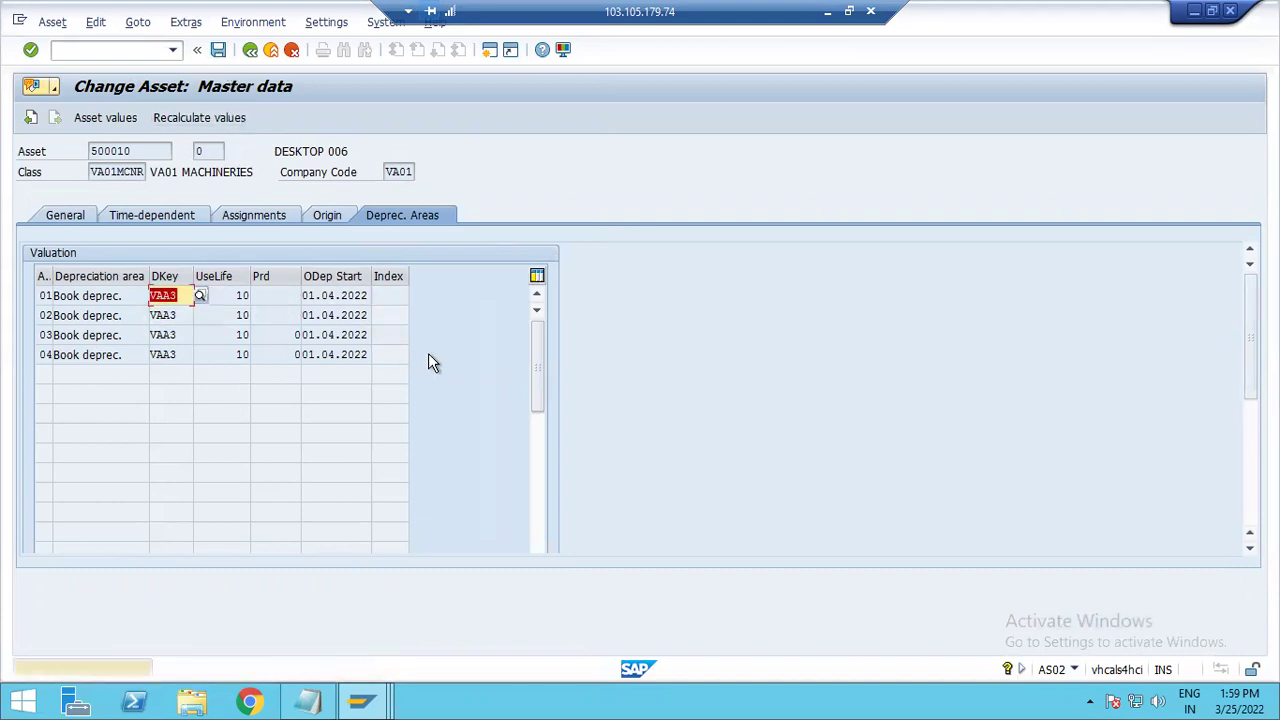
{"action": "key", "text": "Return"}
{"action": "key", "text": "Return"}
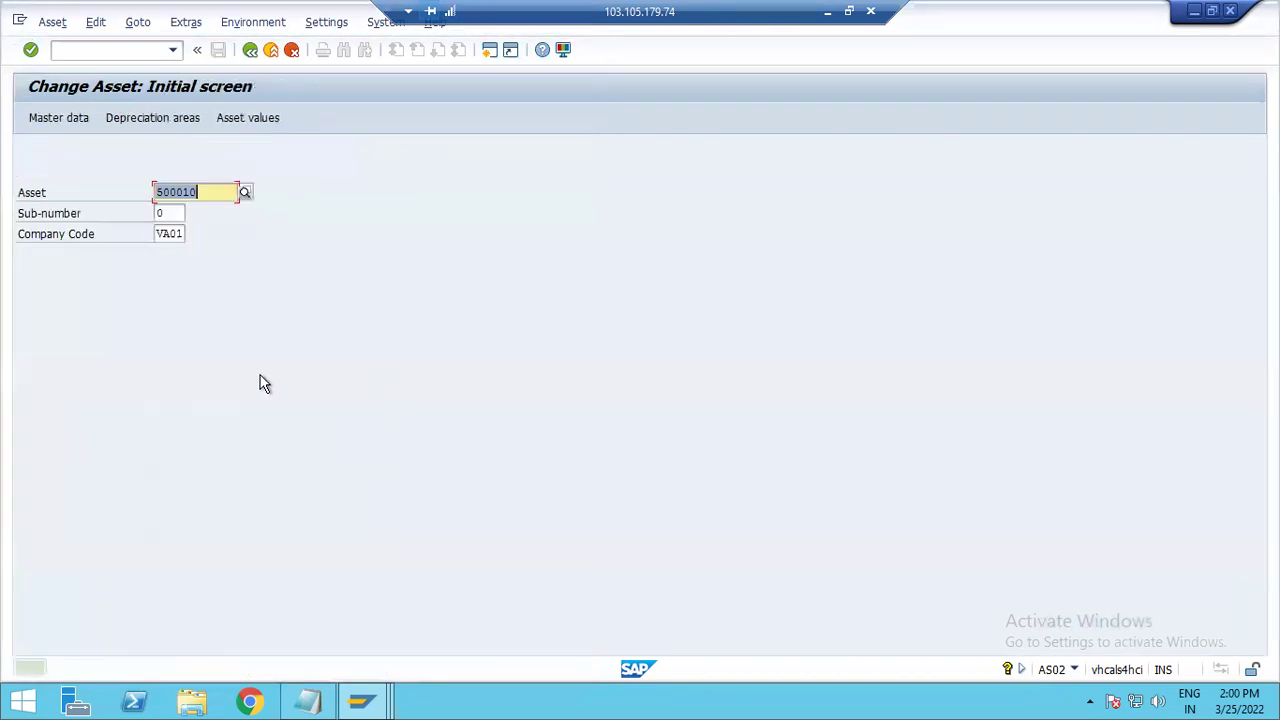
Switch to Asset Explorer, refresh the asset's values and review the posted values' planned ordinary depreciation for area 01
{"action": "left_click", "coordinate": [362, 701]}
{"action": "left_click", "coordinate": [897, 614]}
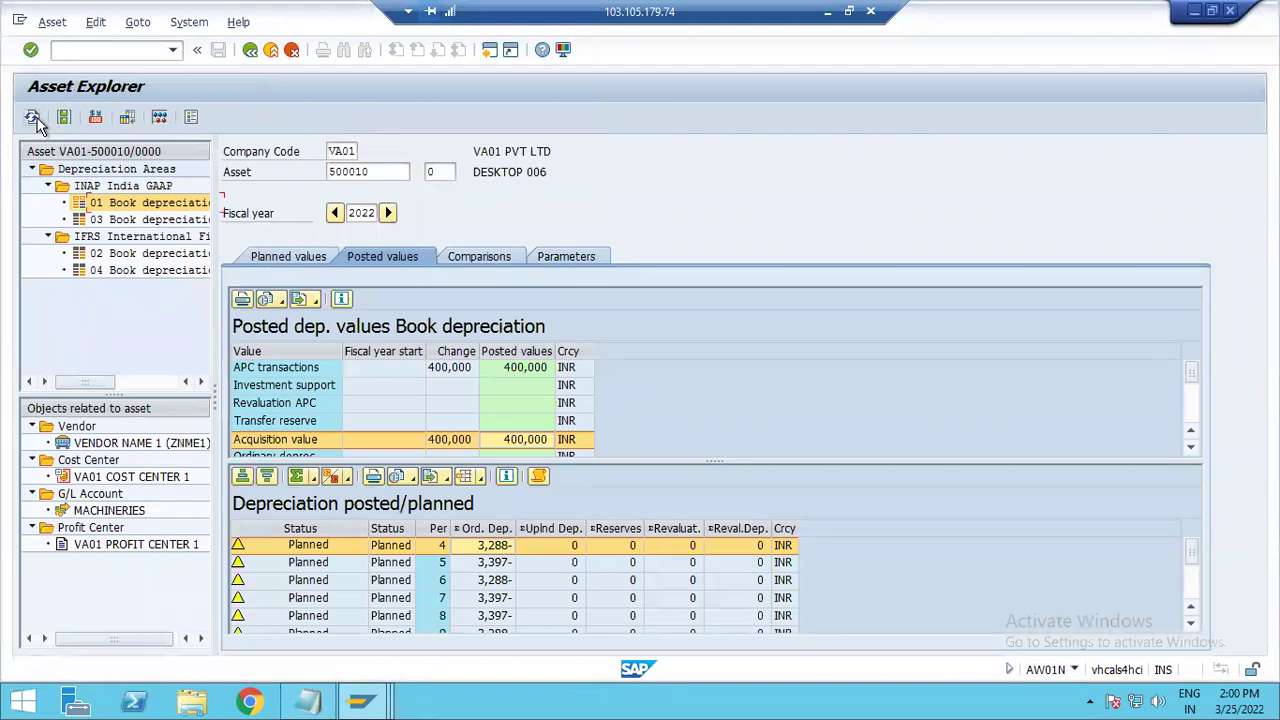
{"action": "left_click", "coordinate": [33, 117]}
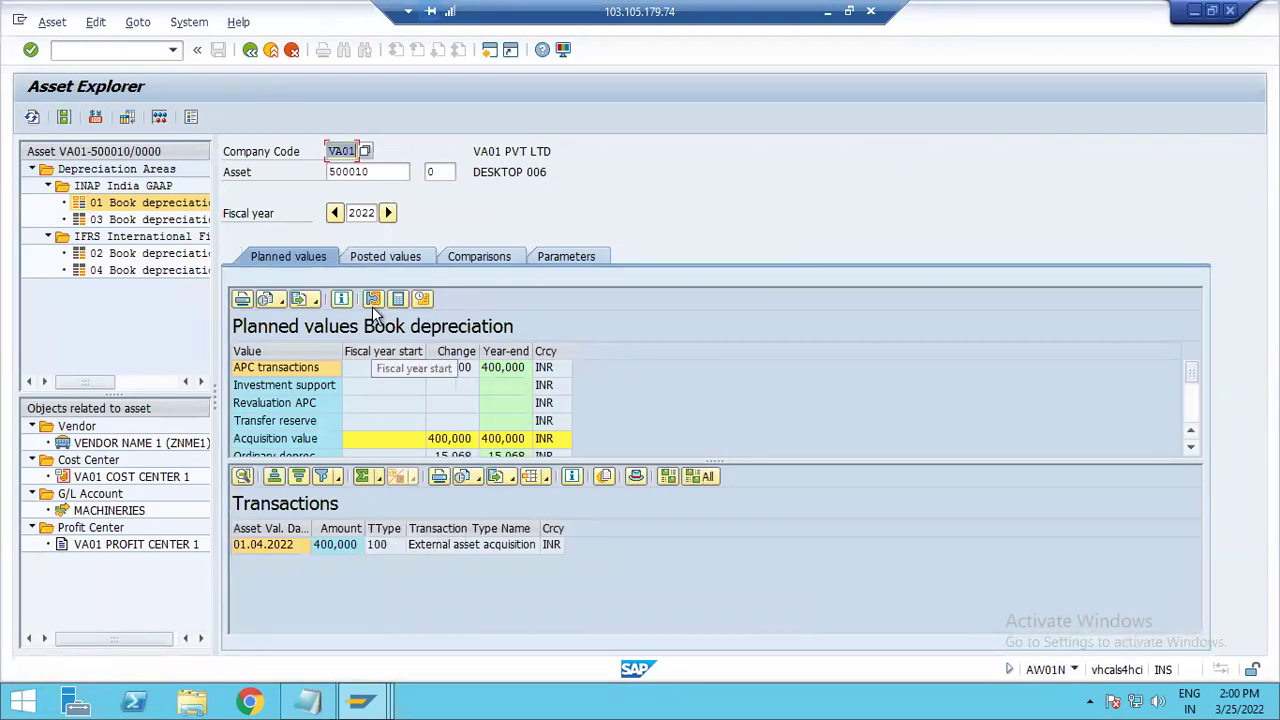
{"action": "left_click", "coordinate": [398, 258]}
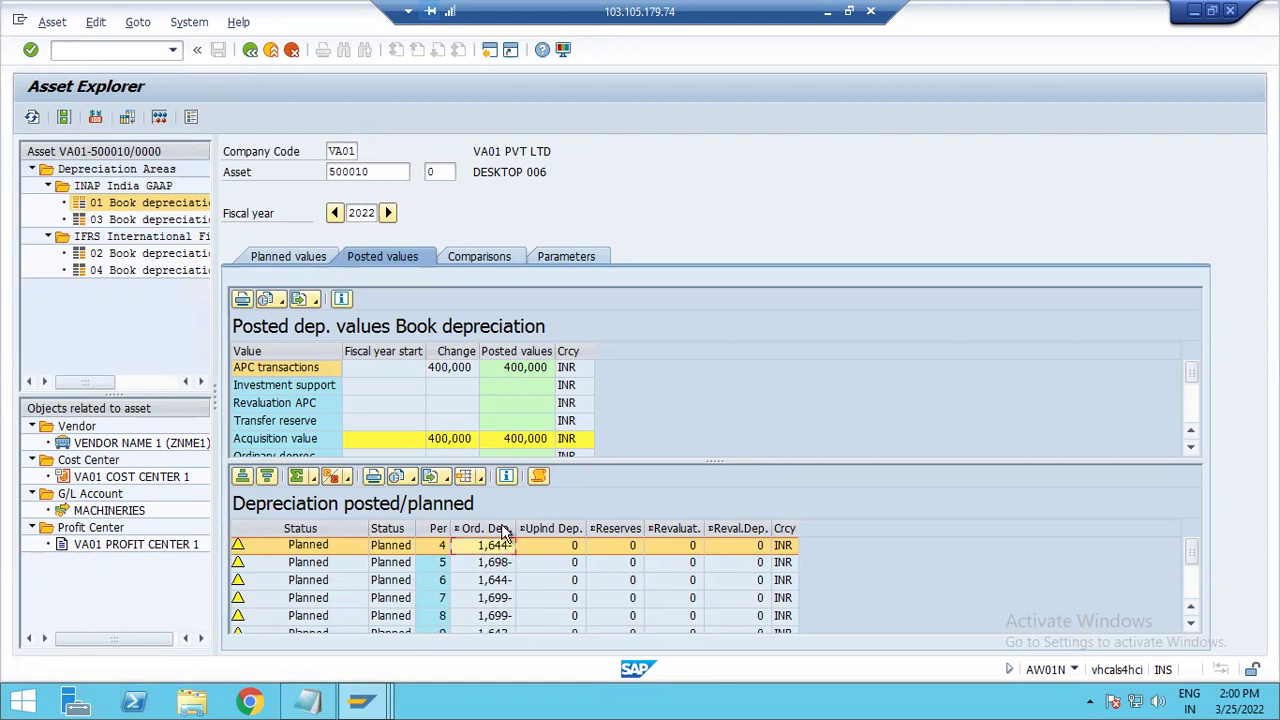
{"action": "left_click", "coordinate": [535, 438]}
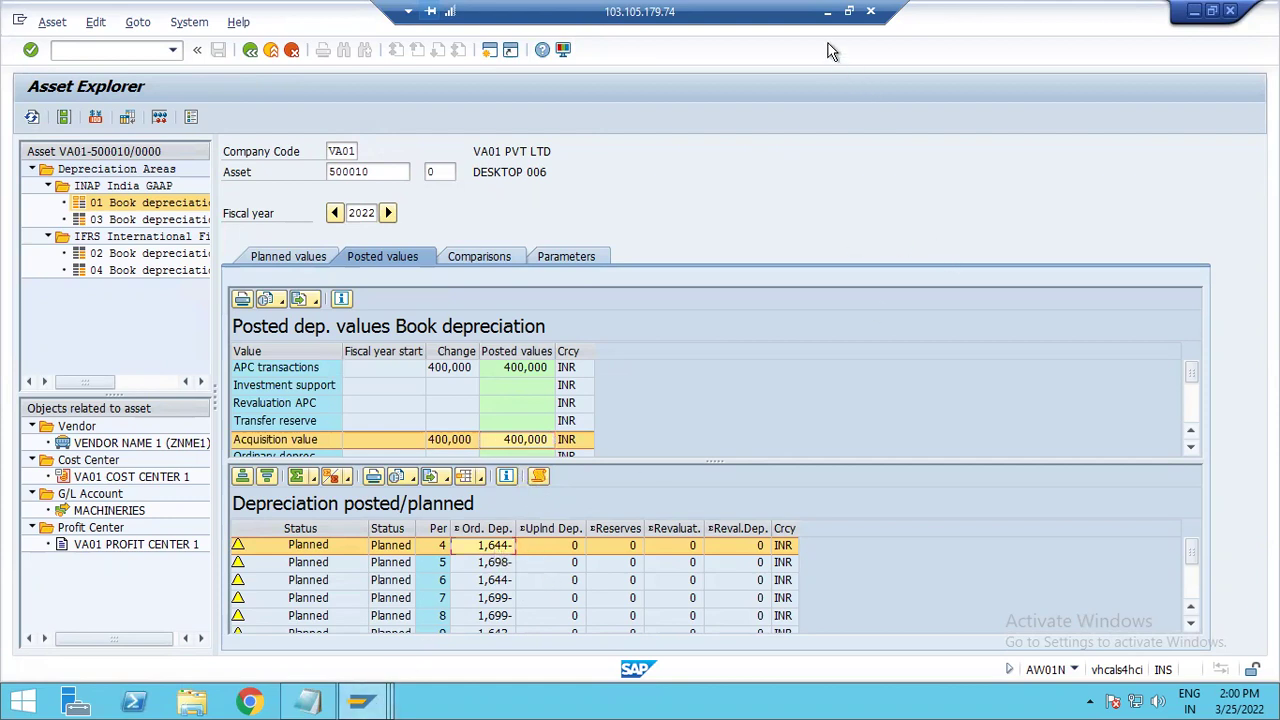
In the Asset Accounting Google Sheet, enter 400000 in D23 and calculate the yearly 5% depreciation in E23 with =D23*5/100
{"action": "left_click", "coordinate": [827, 11]}
{"action": "left_click", "coordinate": [371, 447]}
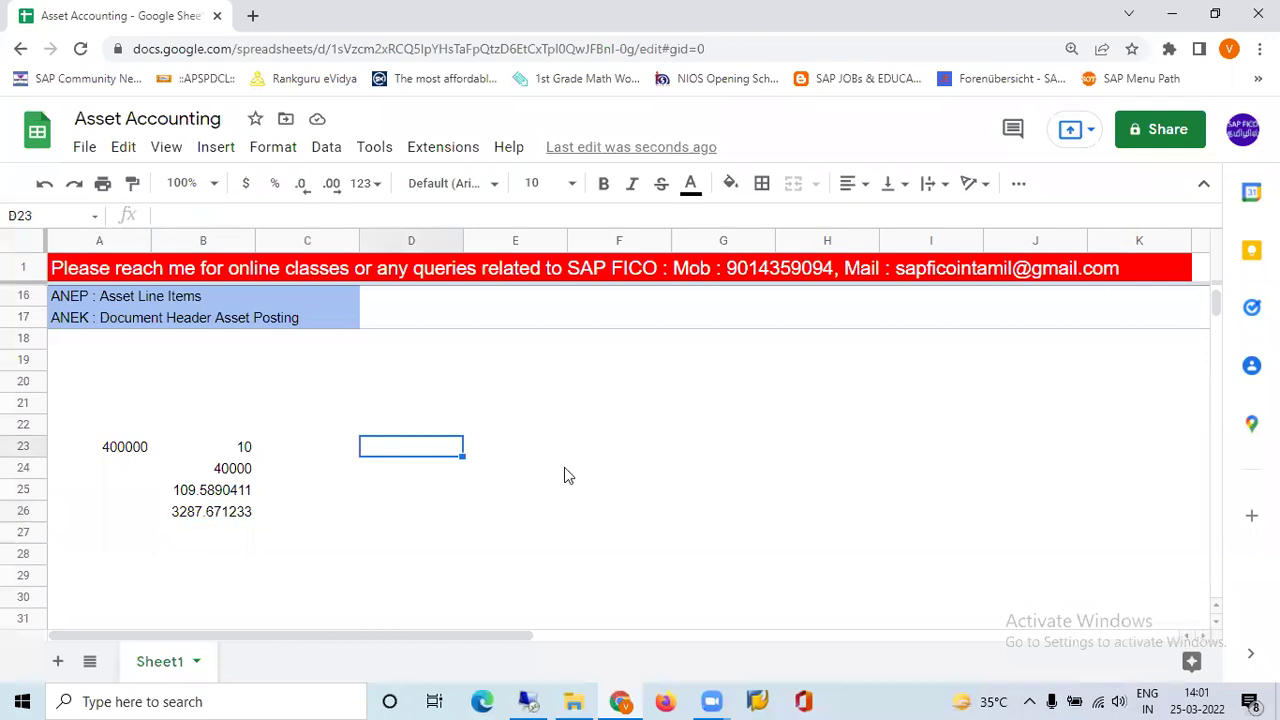
{"action": "type", "text": "4000"}
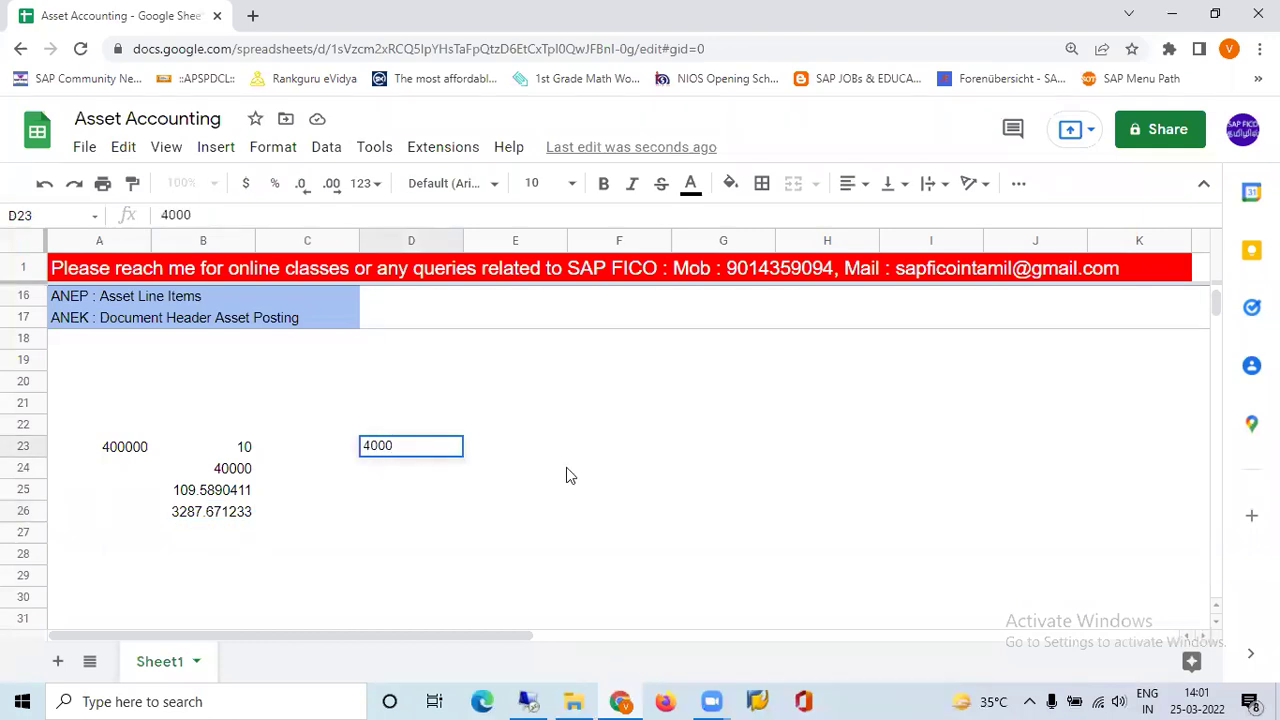
{"action": "type", "text": "00"}
{"action": "key", "text": "Tab"}
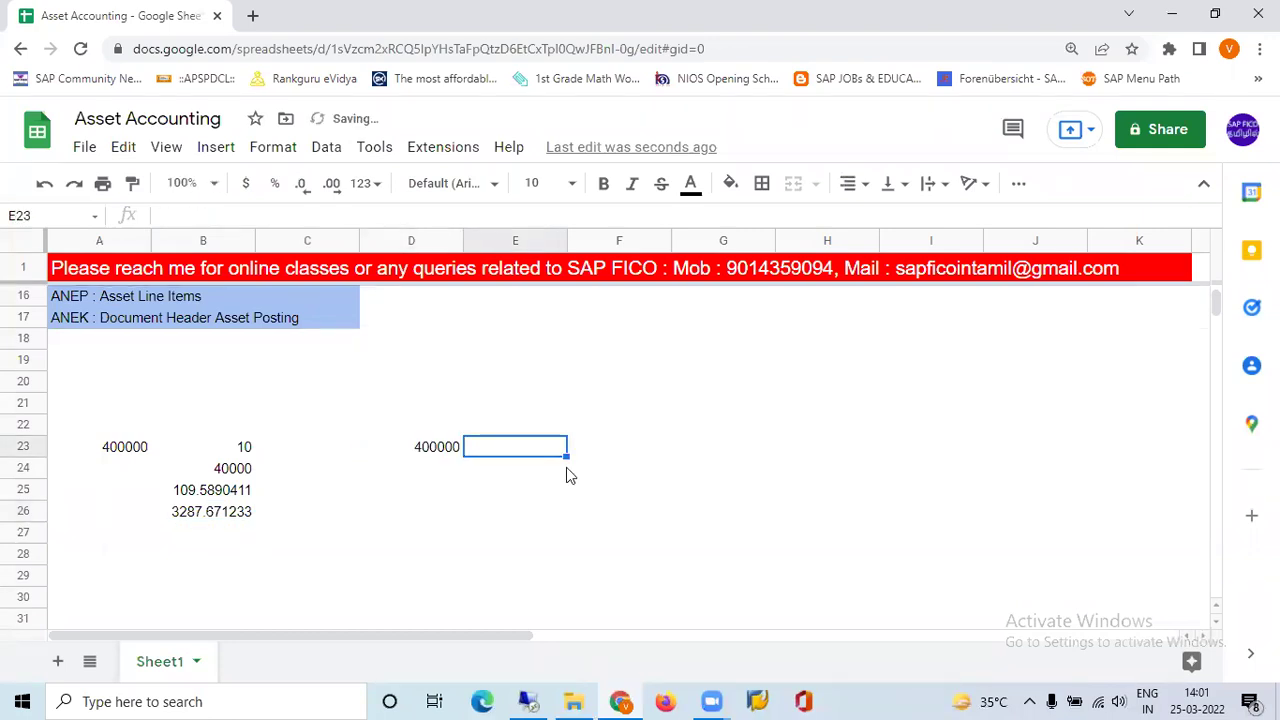
{"action": "type", "text": "="}
{"action": "key", "text": "Left"}
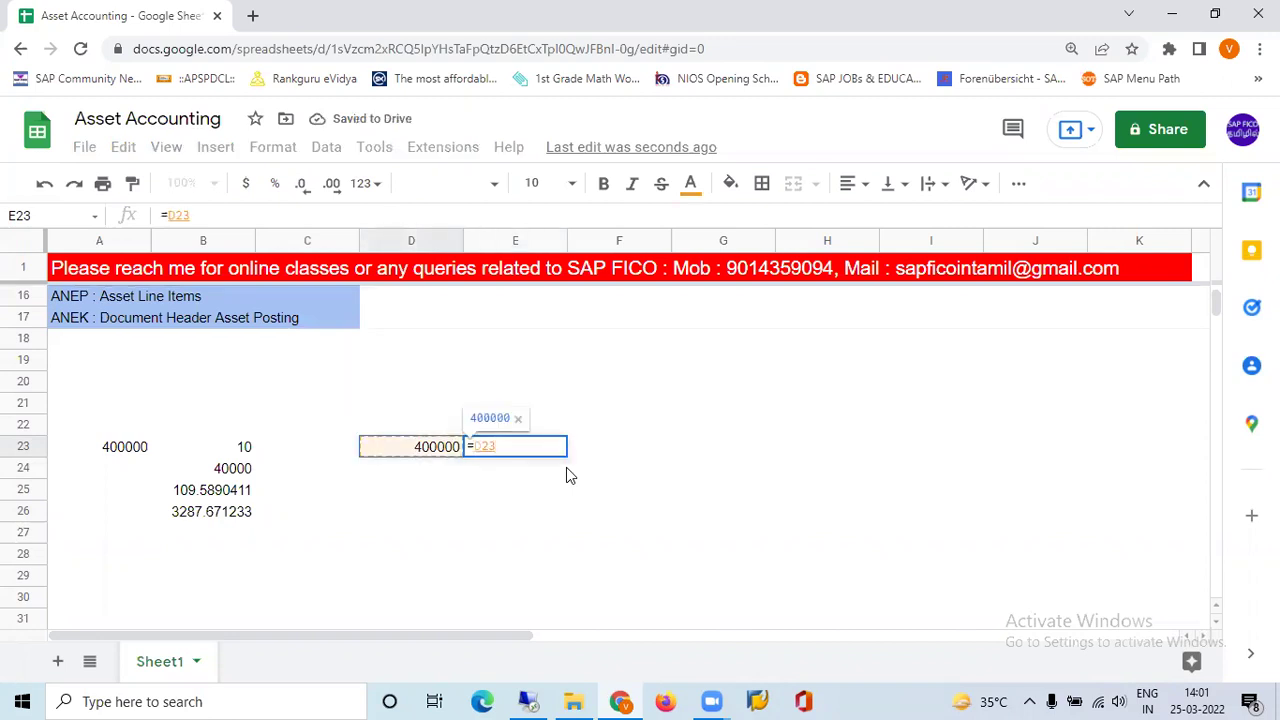
{"action": "type", "text": "*5/100"}
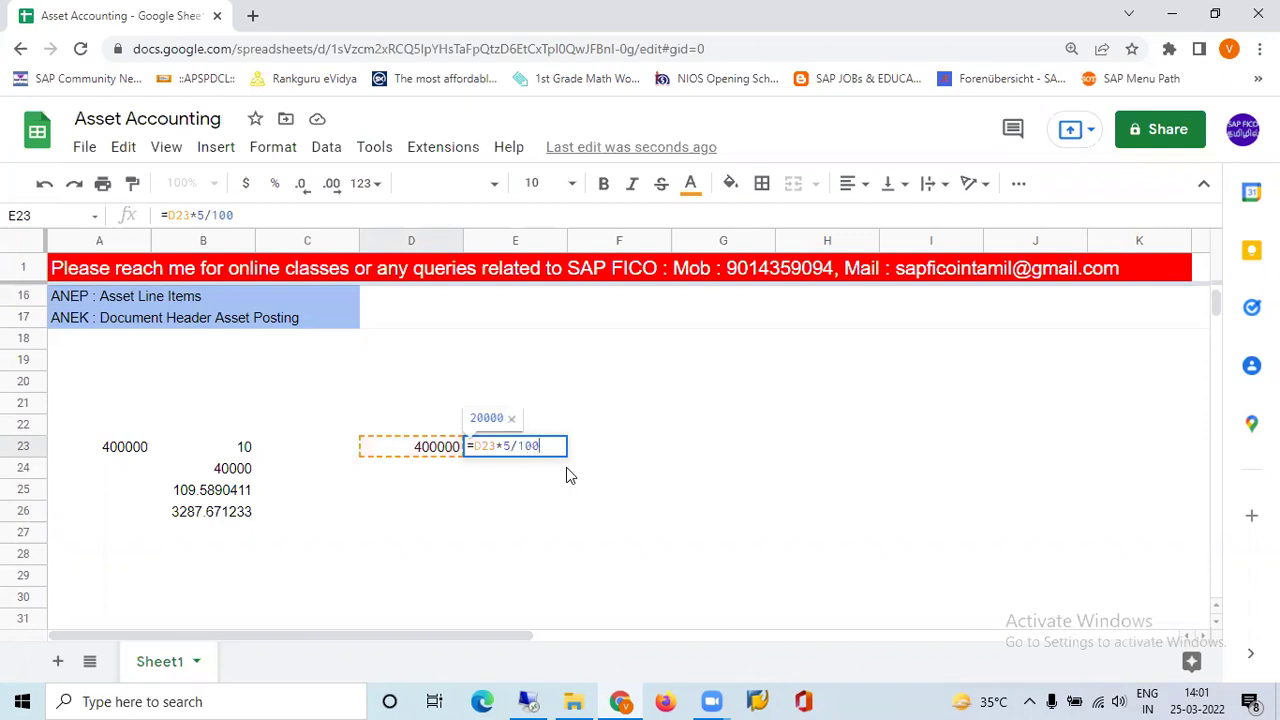
{"action": "key", "text": "Return"}
{"action": "key", "text": "Up"}
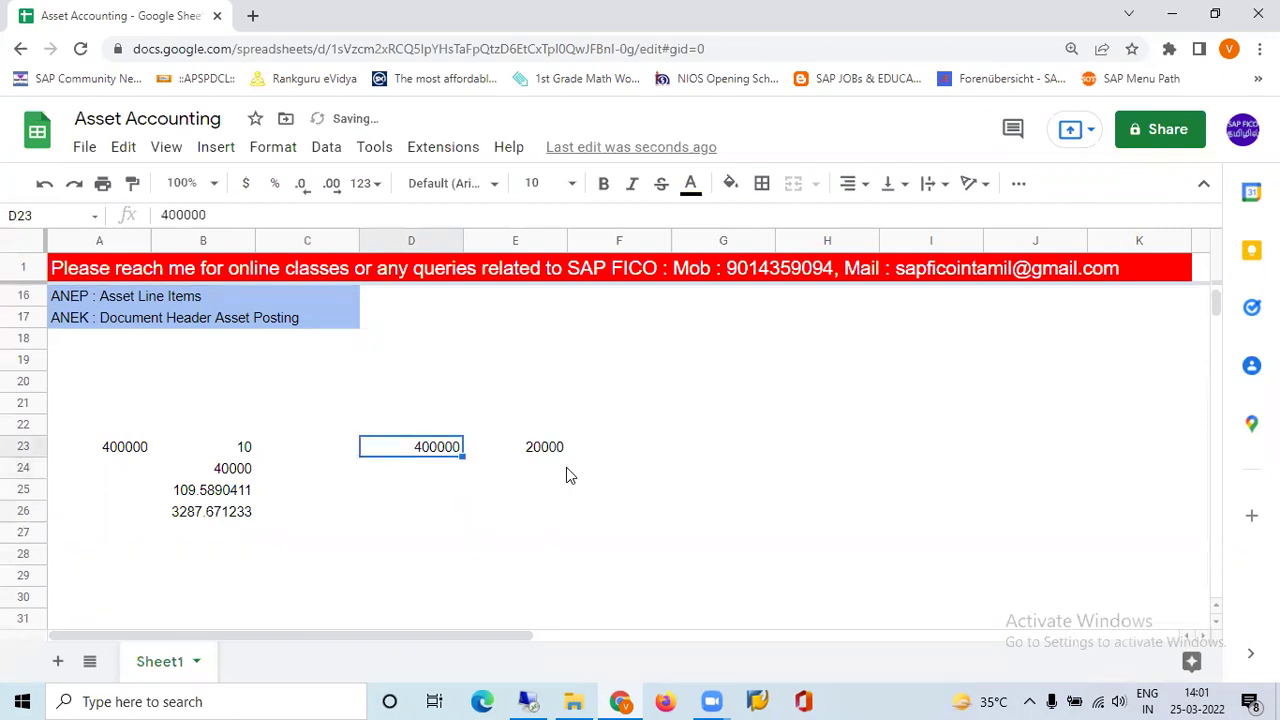
Calculate the daily depreciation in cell E24 with =E23/365
{"action": "left_click", "coordinate": [553, 452]}
{"action": "key", "text": "Down"}
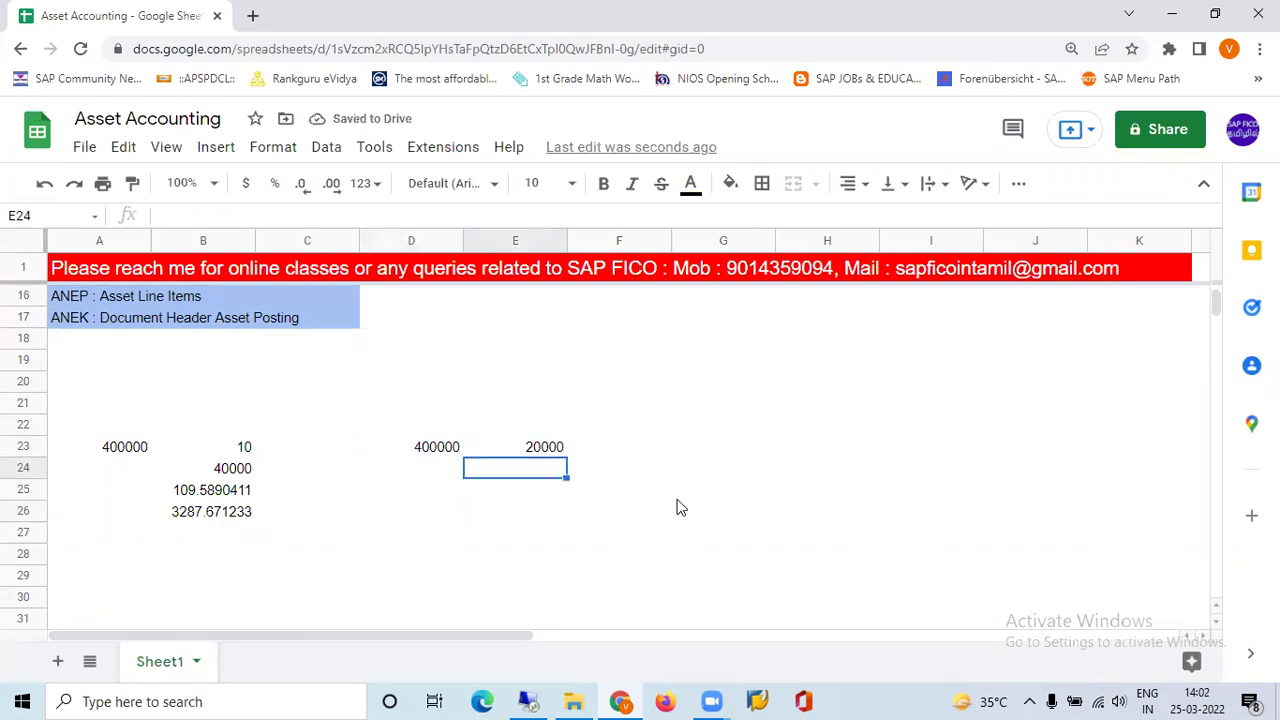
{"action": "type", "text": "="}
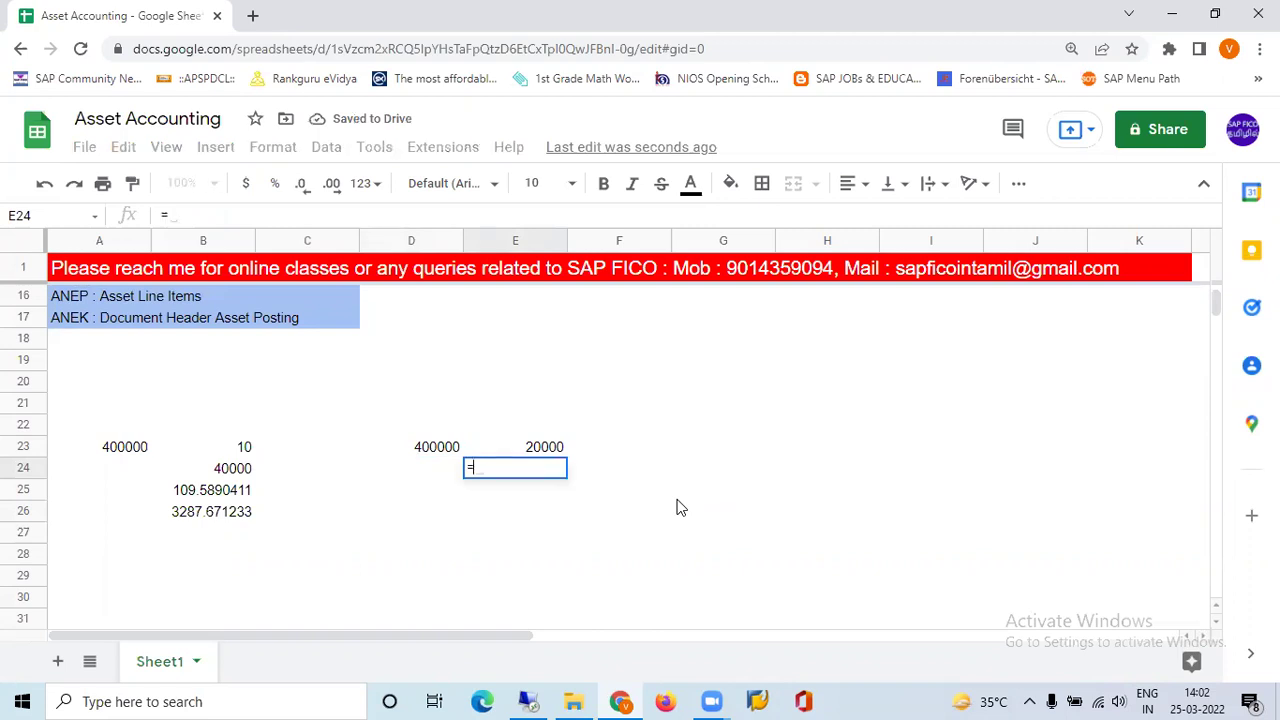
{"action": "type", "text": "E23/365"}
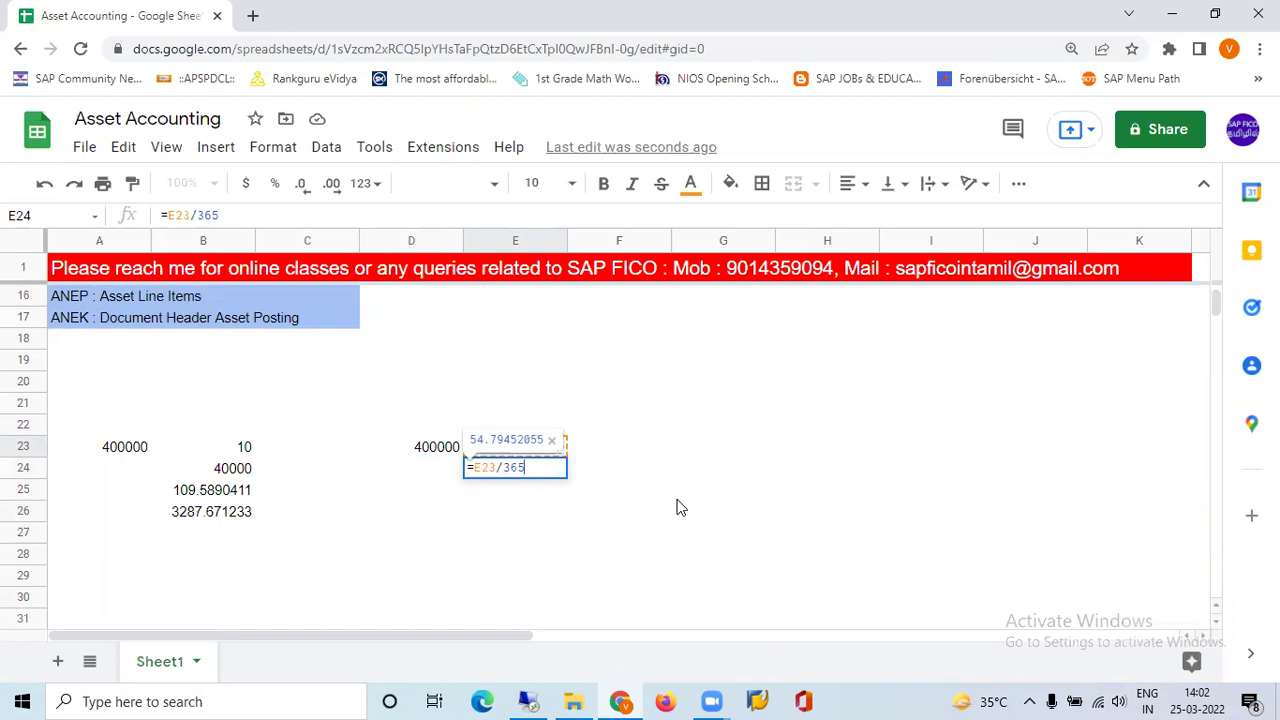
{"action": "key", "text": "Return"}
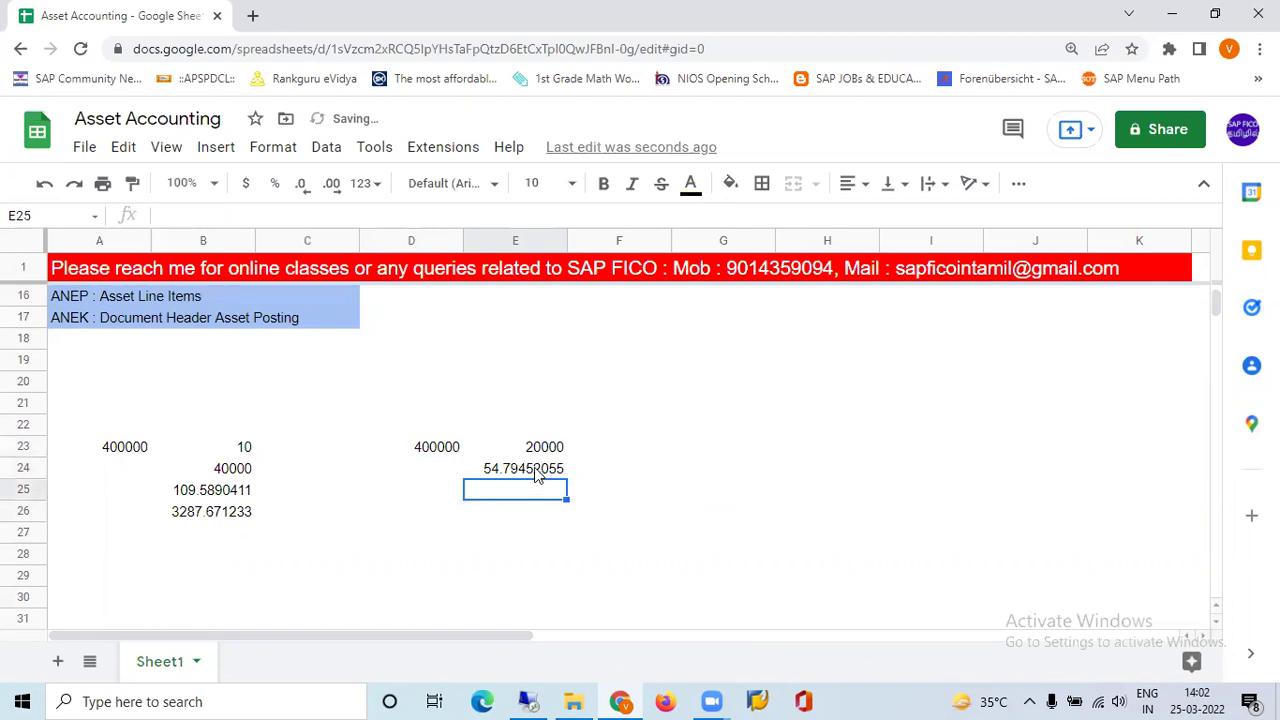
Calculate the 30-day depreciation in cell E25 with =E24*30
{"action": "key", "text": "Up"}
{"action": "key", "text": "Down"}
{"action": "type", "text": "=E24"}
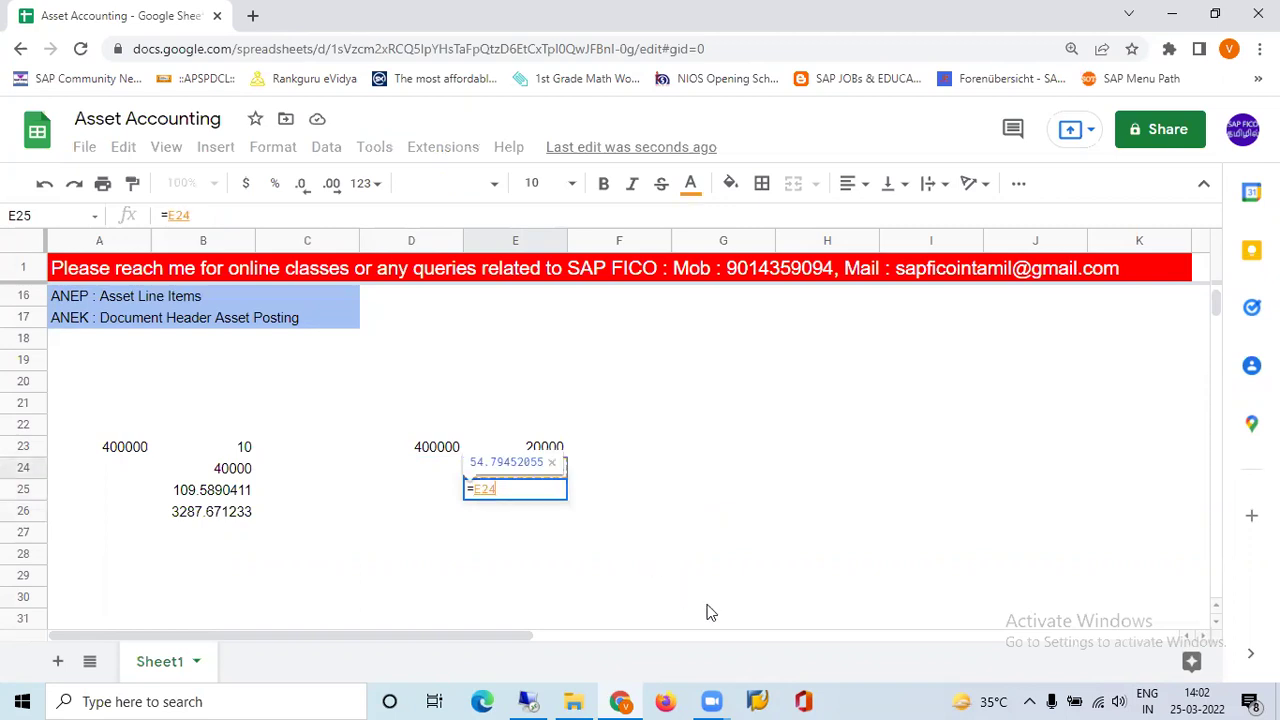
{"action": "type", "text": "*30"}
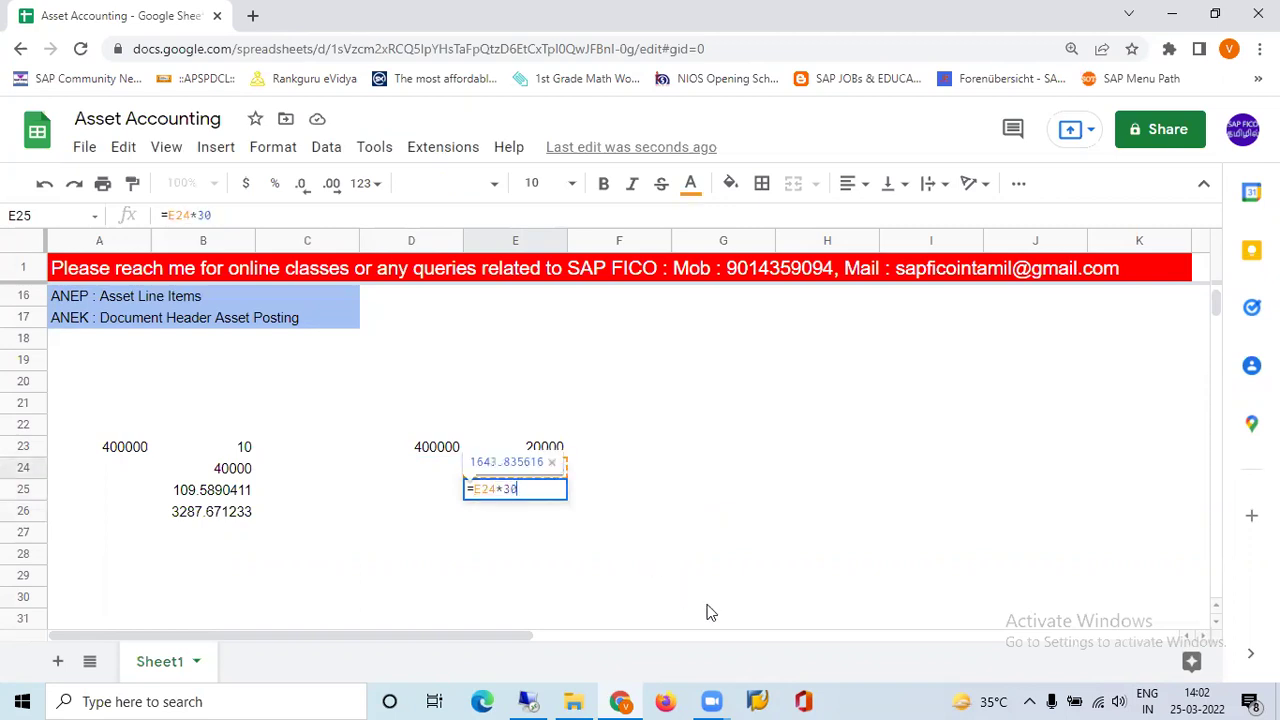
{"action": "key", "text": "Return"}
Fill the 30-day depreciation results in cells E25 and B26 with red
{"action": "left_click", "coordinate": [521, 496]}
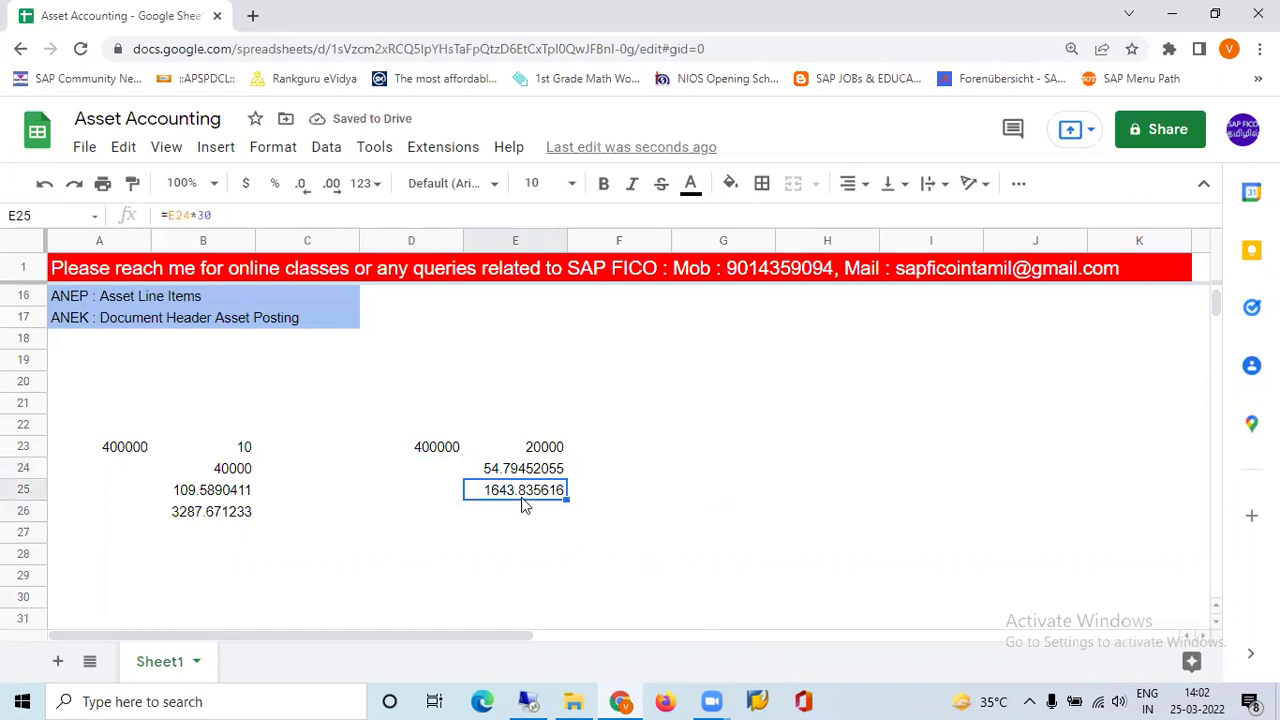
{"action": "left_click", "coordinate": [731, 183]}
{"action": "left_click", "coordinate": [762, 380]}
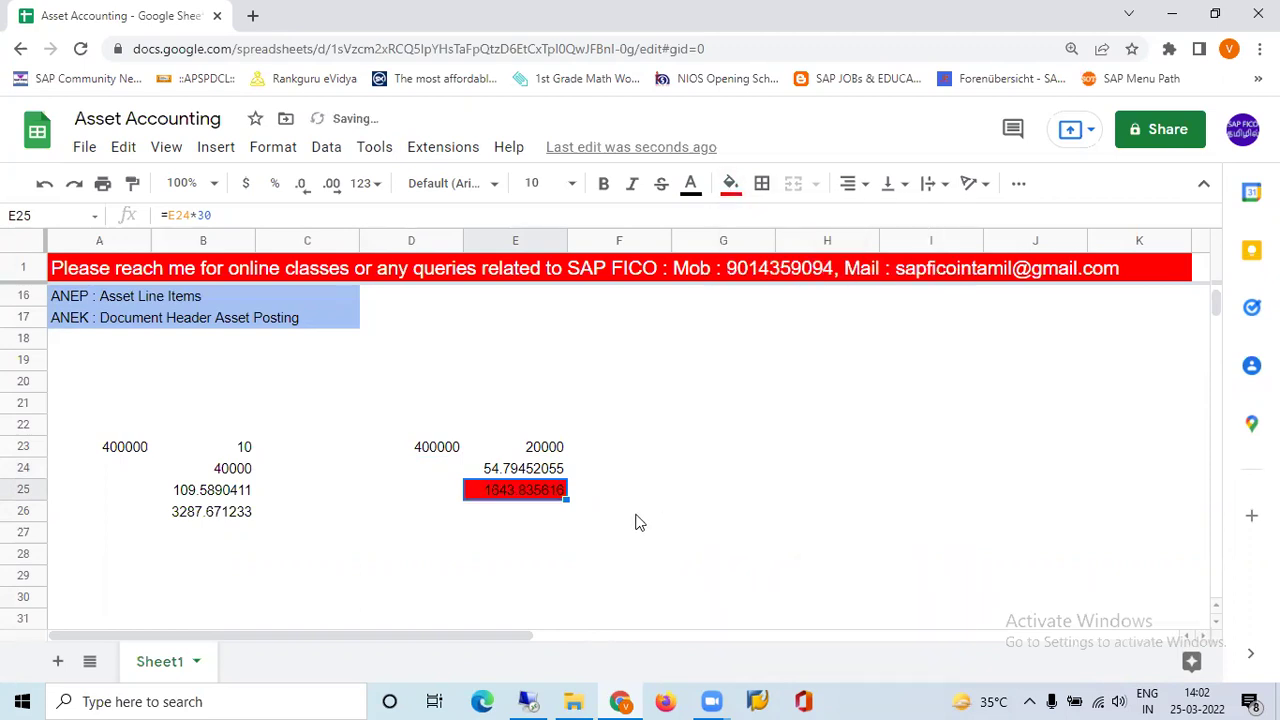
{"action": "left_click", "coordinate": [523, 555]}
{"action": "left_click", "coordinate": [229, 510]}
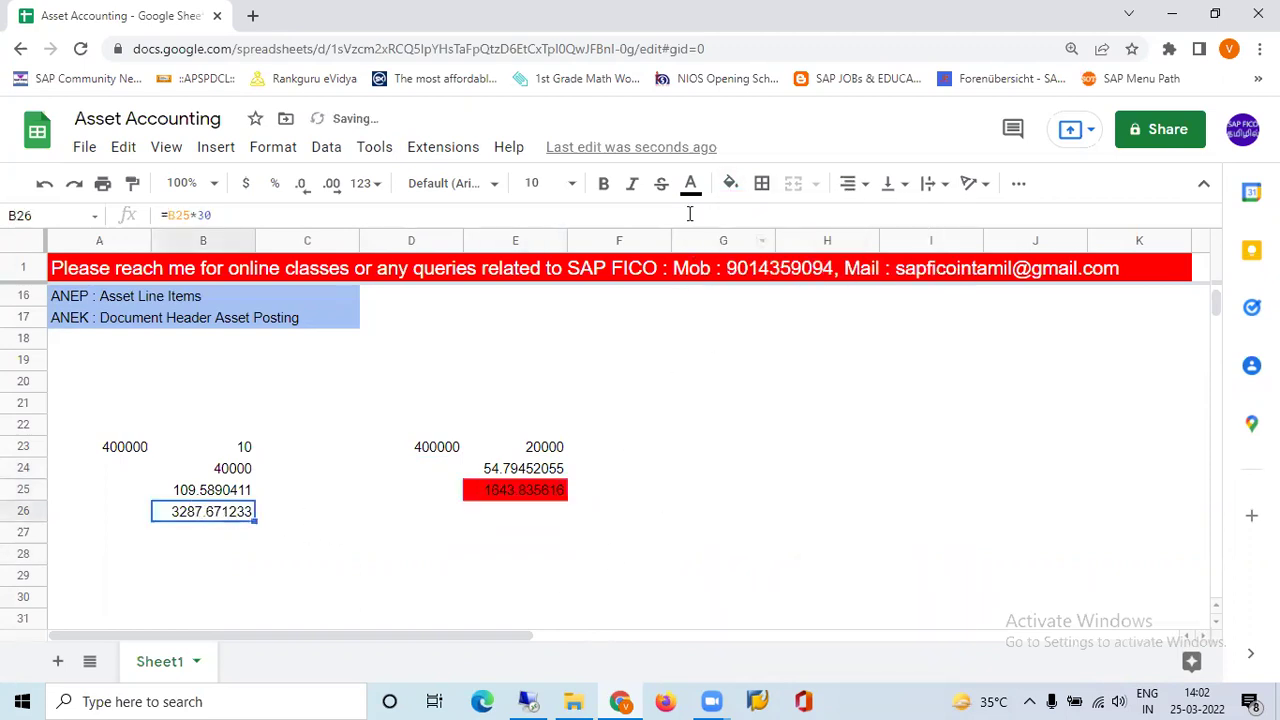
{"action": "left_click", "coordinate": [731, 183]}
{"action": "left_click", "coordinate": [763, 380]}
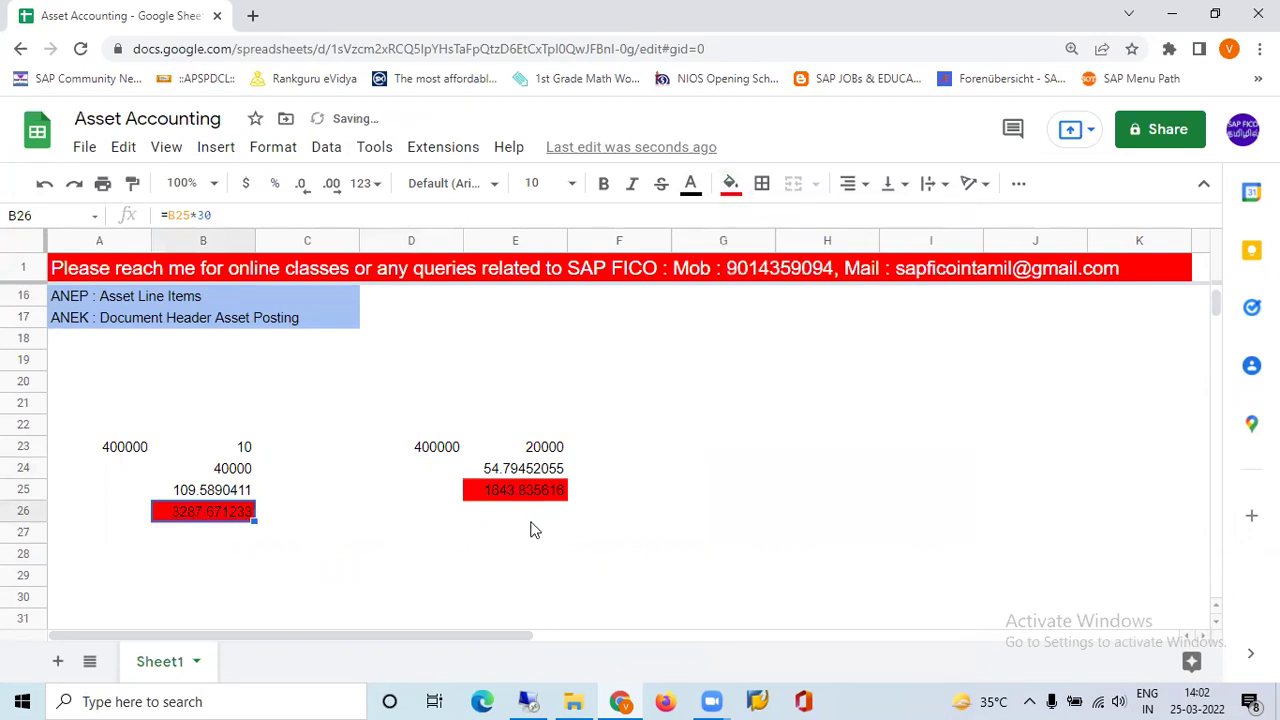
Compare the result in E25 with period 4's planned ordinary depreciation in Asset Explorer, then return to the sheet
{"action": "left_click", "coordinate": [531, 513]}
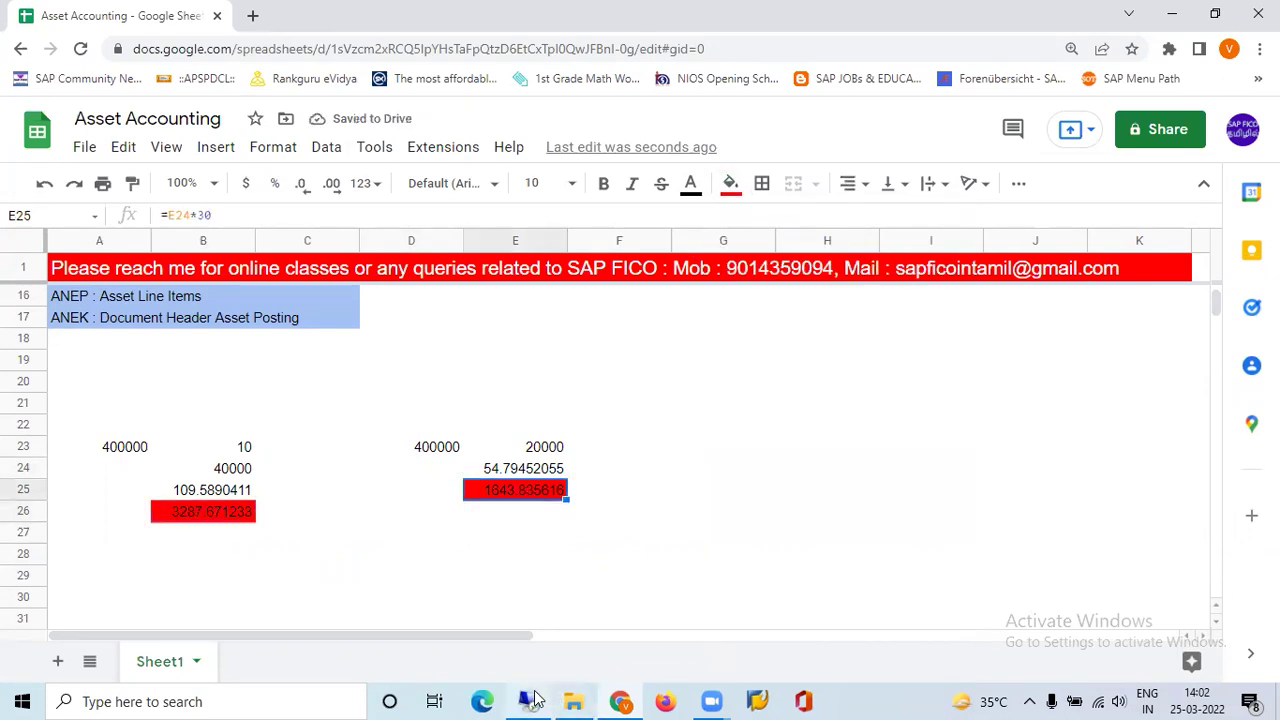
{"action": "left_click", "coordinate": [527, 701]}
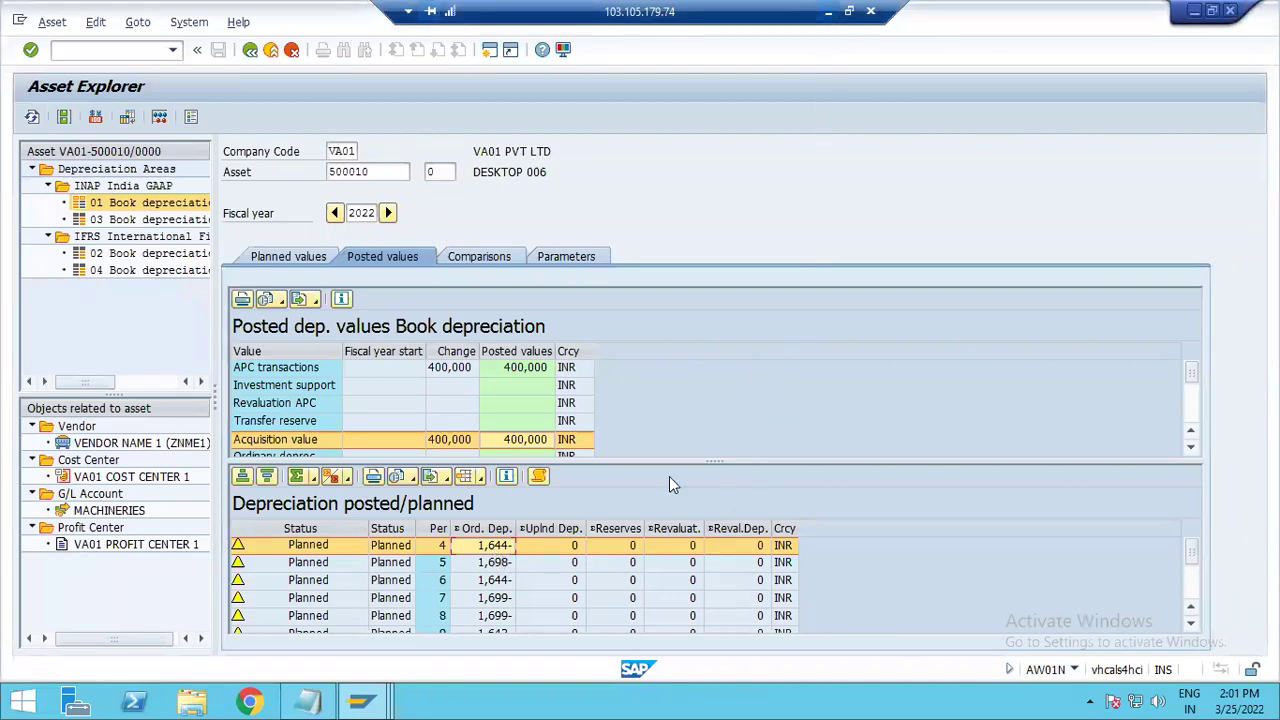
{"action": "key", "text": "alt+Tab"}
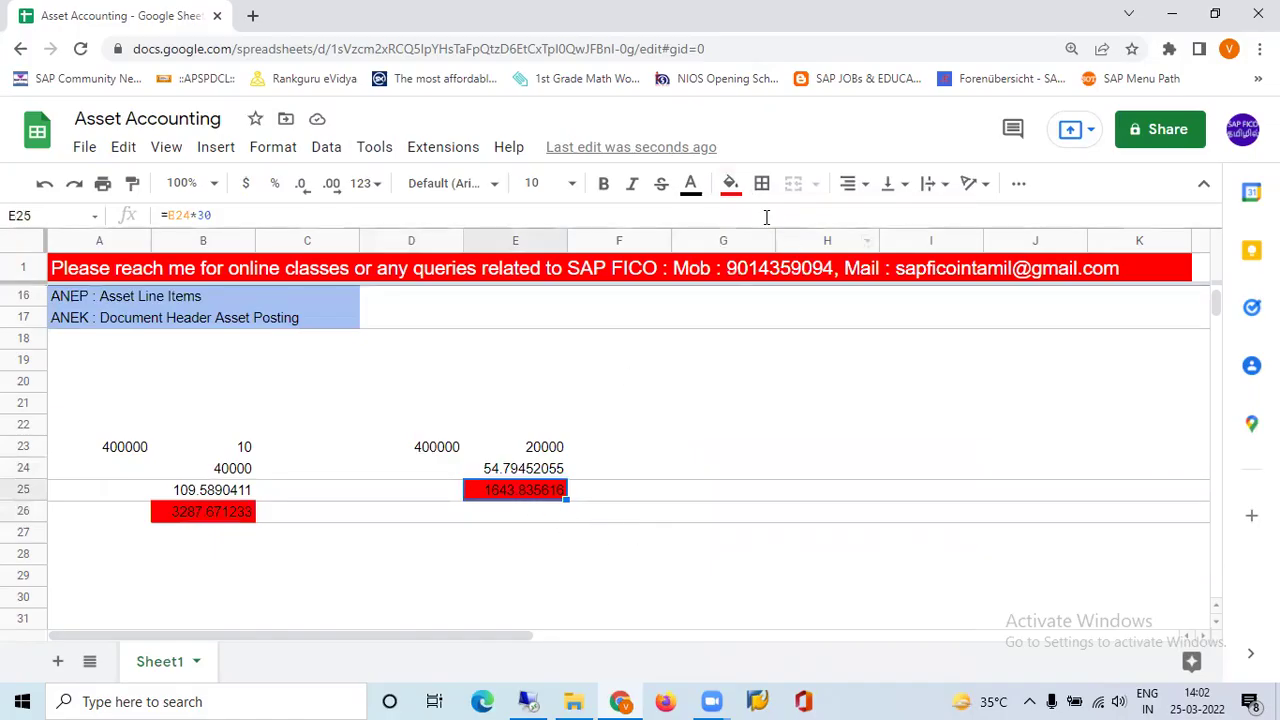
Set the text colour of cells E25 and B26 to white
{"action": "left_click", "coordinate": [690, 185]}
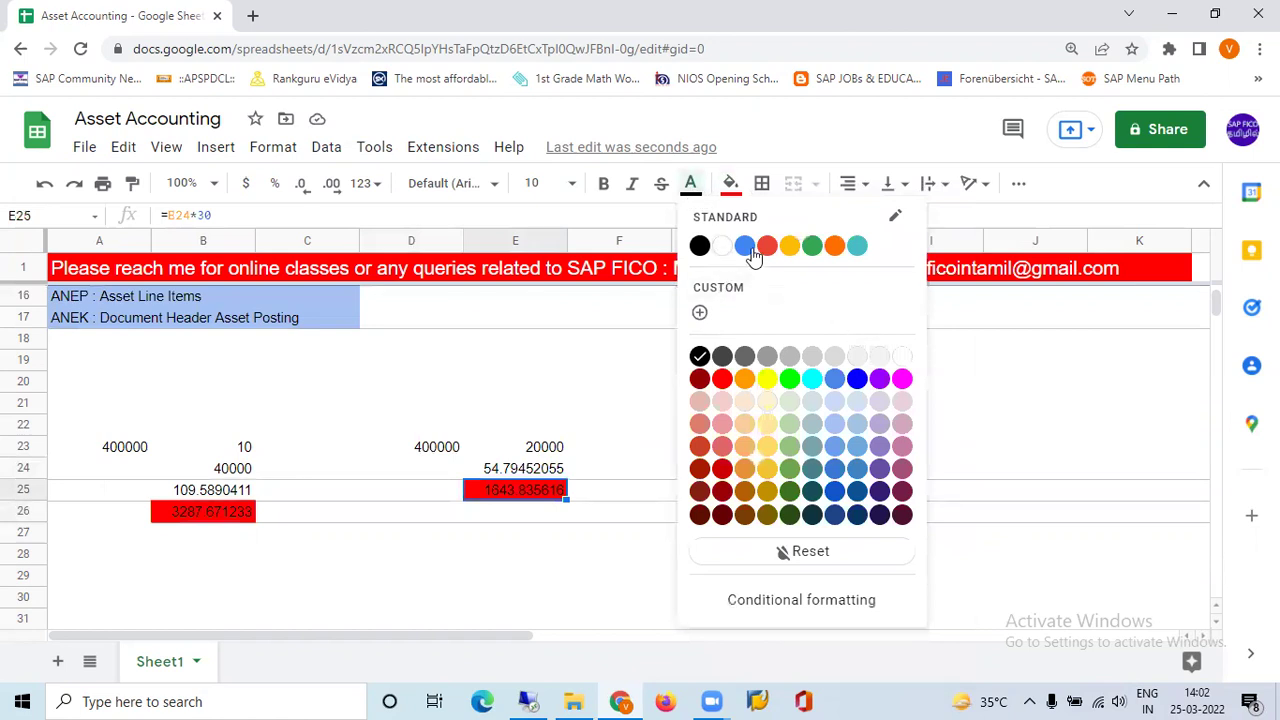
{"action": "left_click", "coordinate": [721, 246]}
{"action": "left_click", "coordinate": [528, 535]}
{"action": "left_click", "coordinate": [200, 514]}
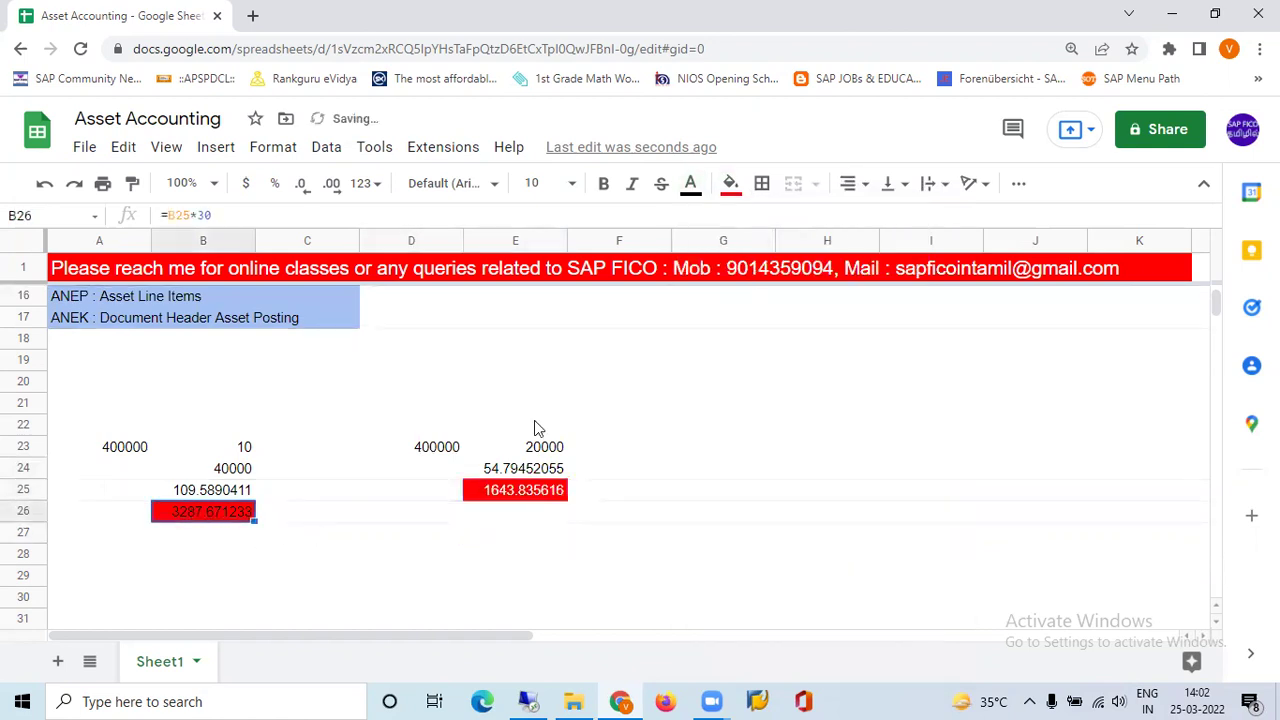
{"action": "left_click", "coordinate": [692, 188]}
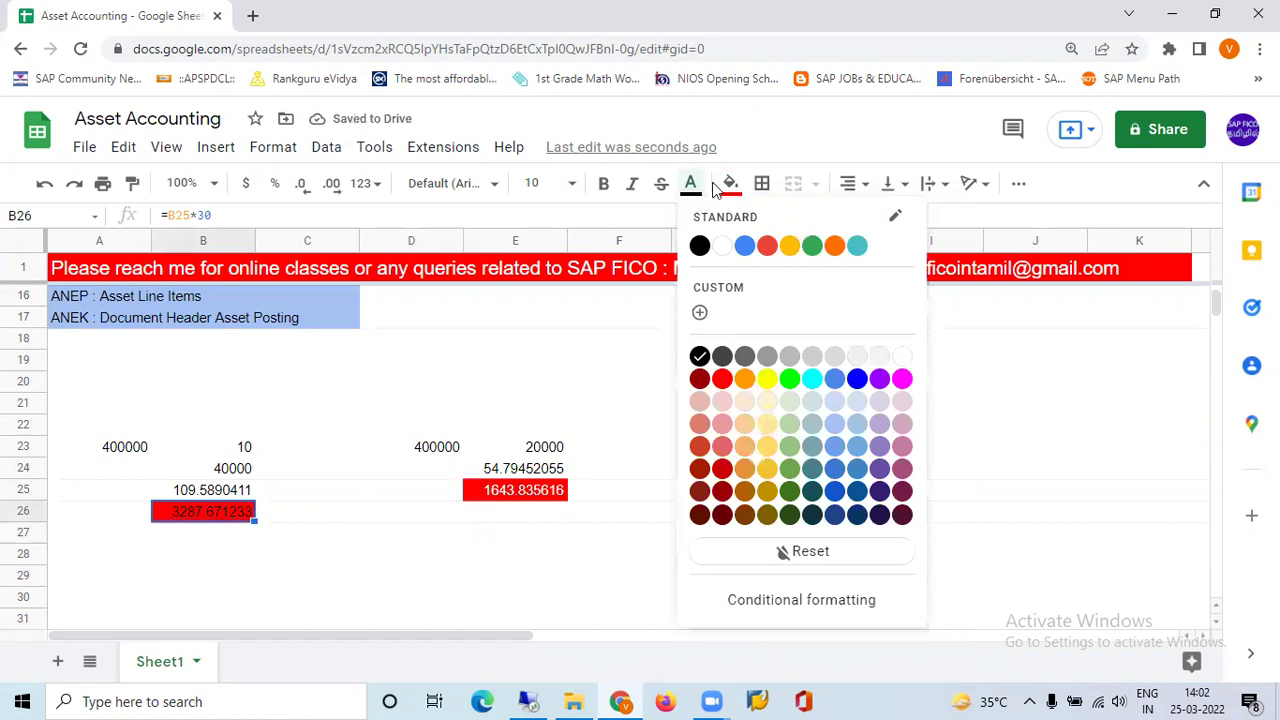
{"action": "left_click", "coordinate": [721, 246]}
{"action": "left_click", "coordinate": [412, 514]}
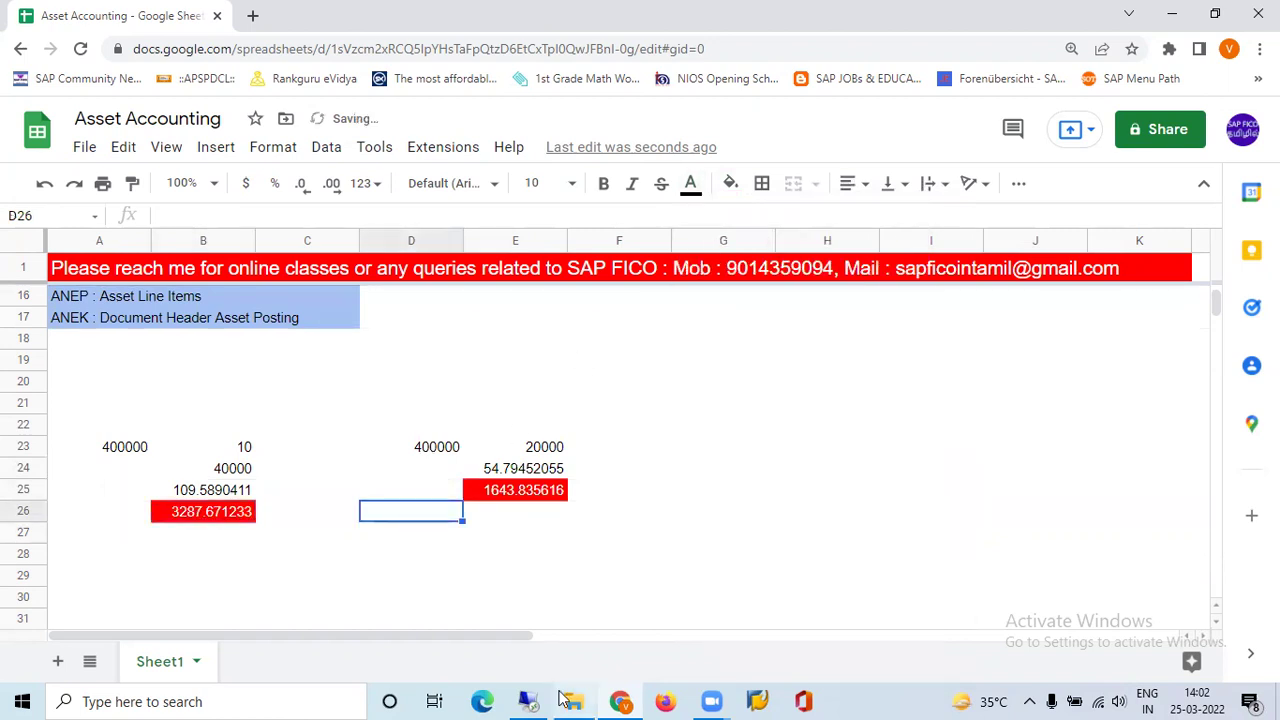
Check period 5's planned ordinary depreciation in Asset Explorer and return to the Asset Accounting sheet
{"action": "left_click", "coordinate": [528, 701]}
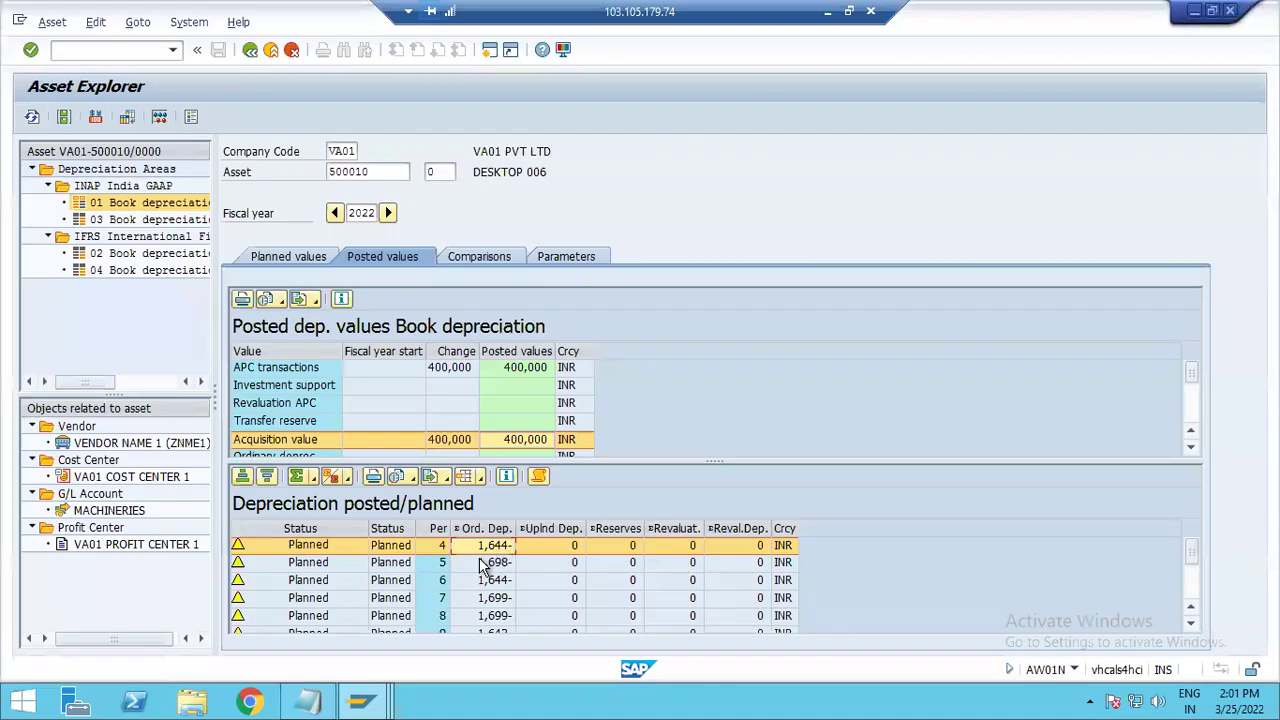
{"action": "left_click", "coordinate": [482, 564]}
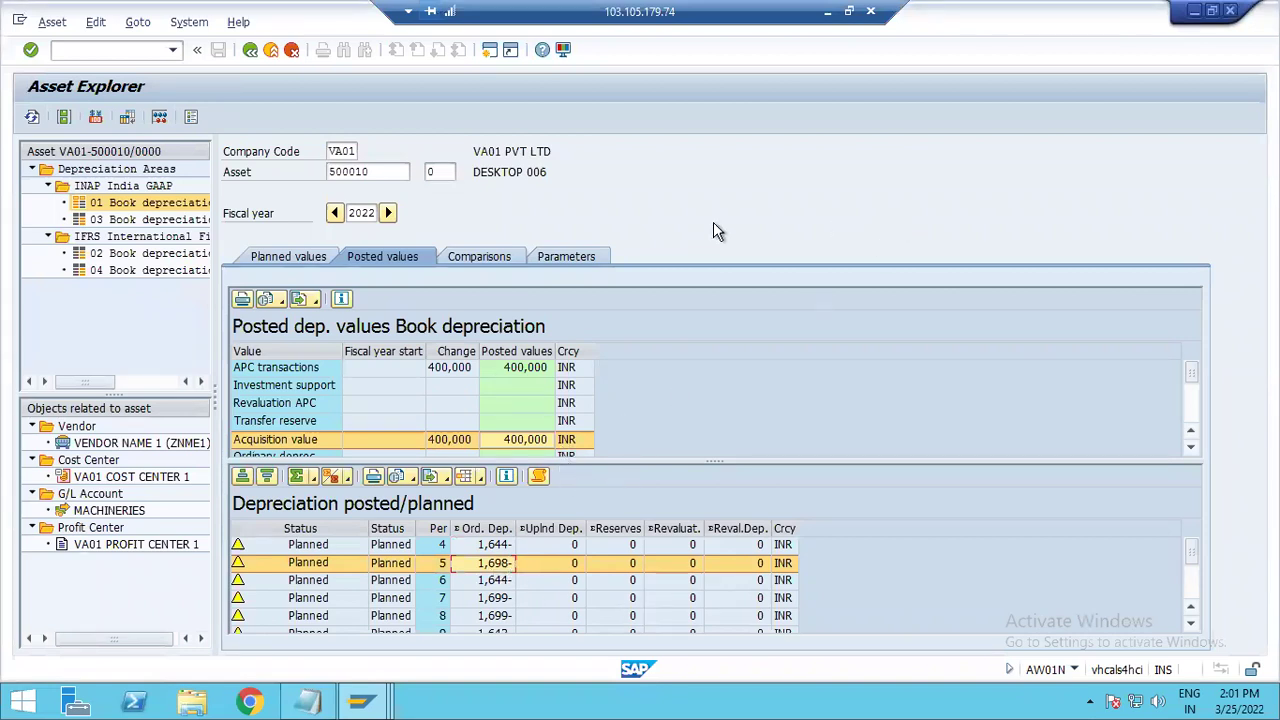
{"action": "left_click", "coordinate": [826, 19]}
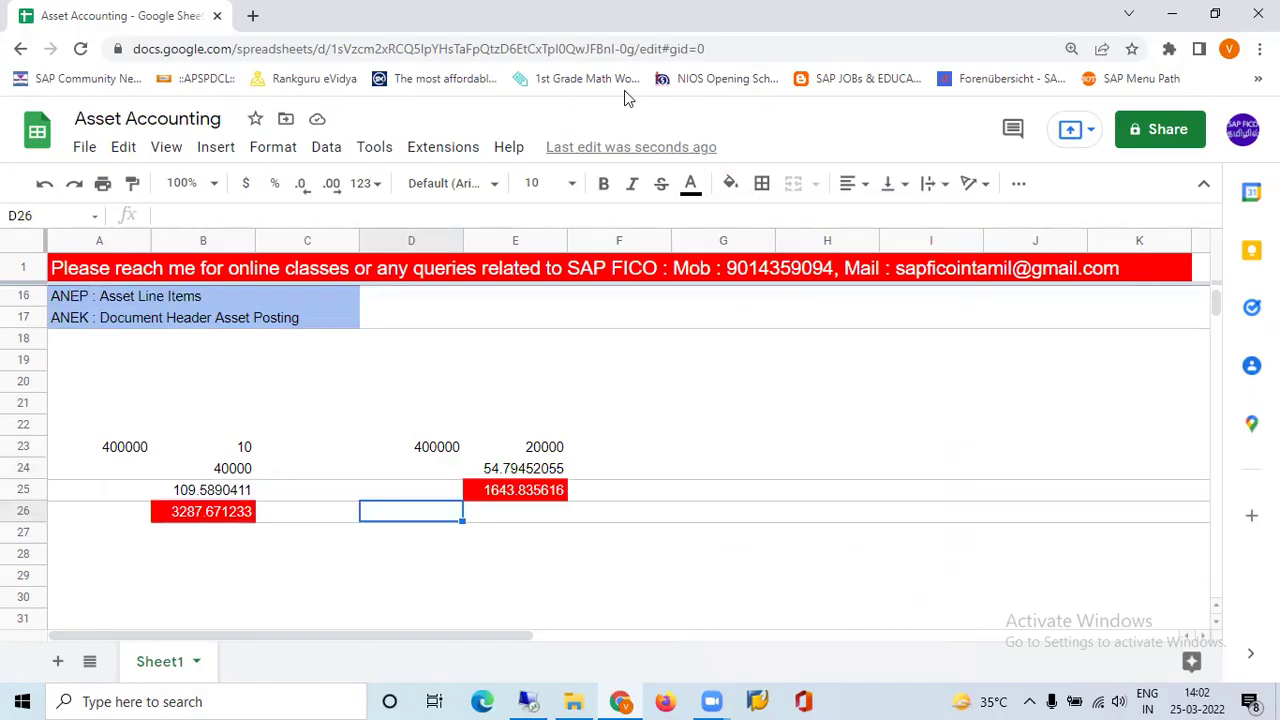